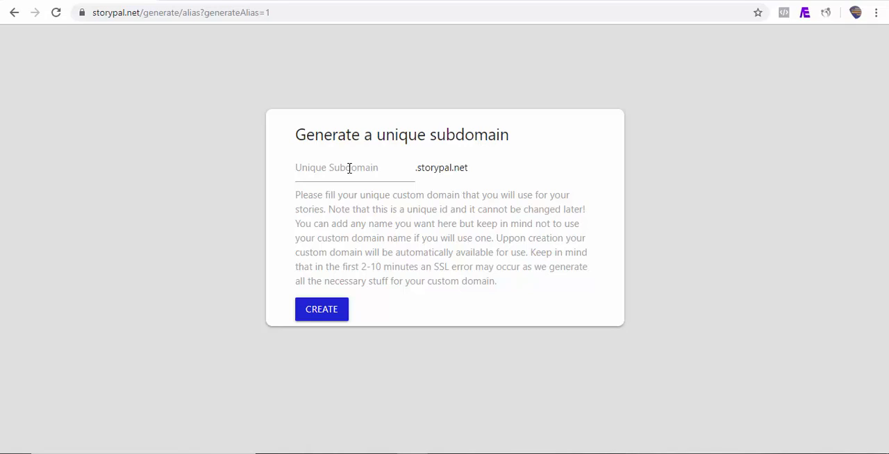
Create the unique subdomain "demo" on storypal.net.
left_click(311, 172)
type("demo")
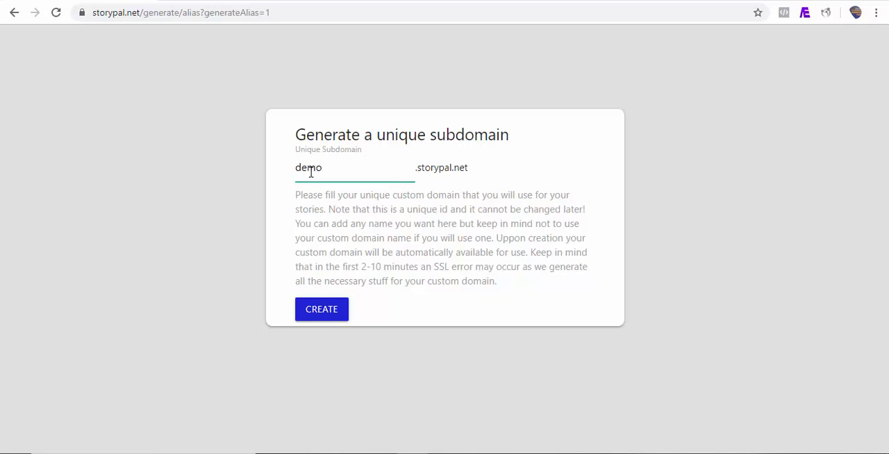
left_click(321, 310)
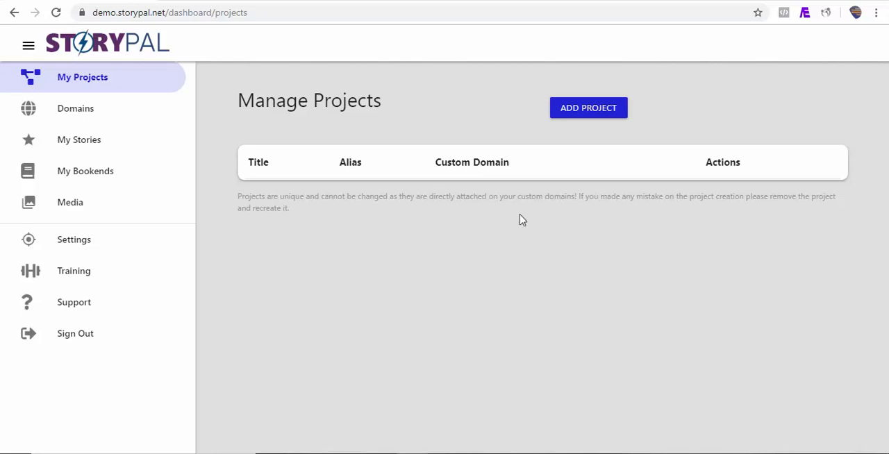
Add a project titled "My First Story" with the alias "demo" and save it.
left_click(572, 113)
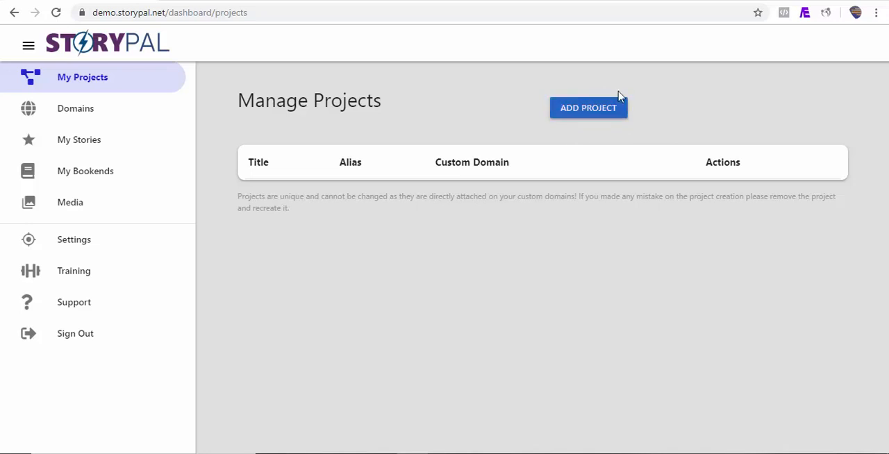
left_click(579, 117)
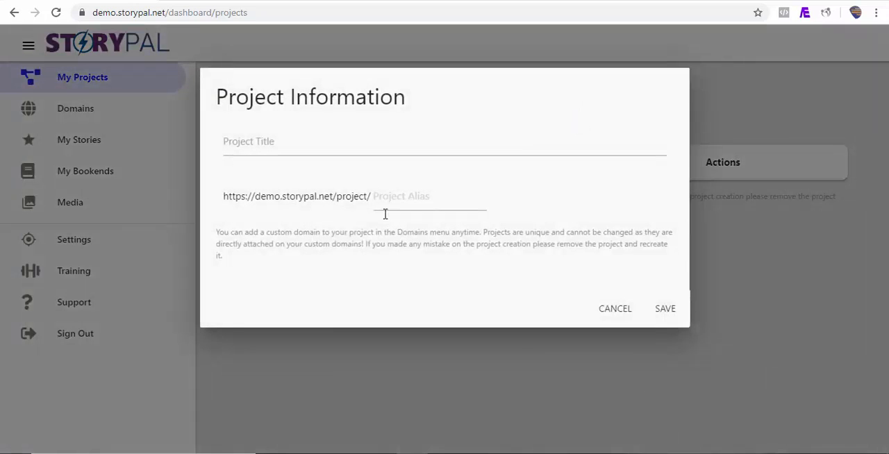
left_click(274, 147)
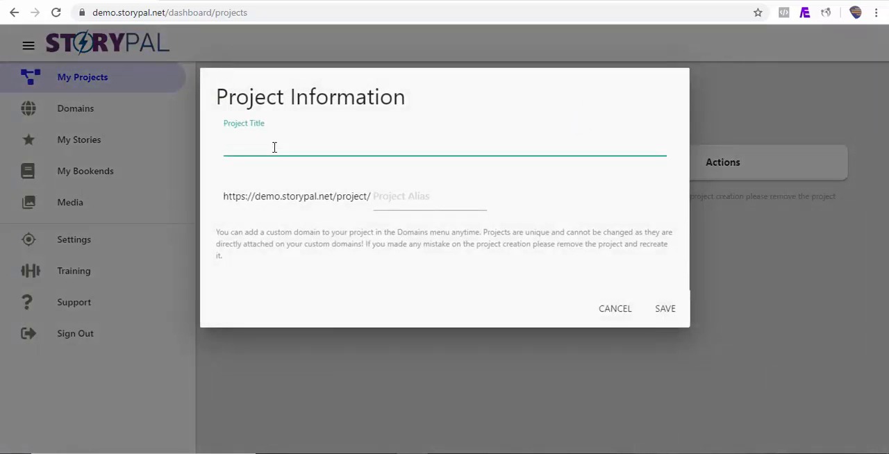
type("My First Sto")
left_click(395, 197)
type("de")
key("BackSpace")
key("BackSpace")
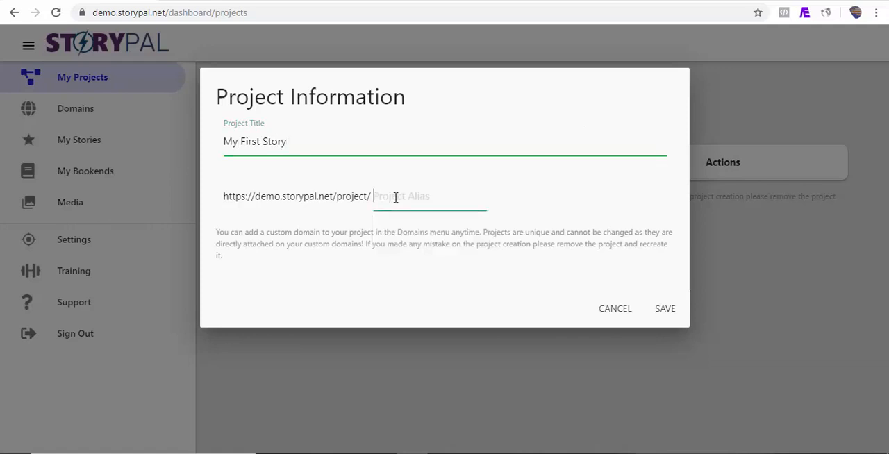
type("demo")
left_click(664, 308)
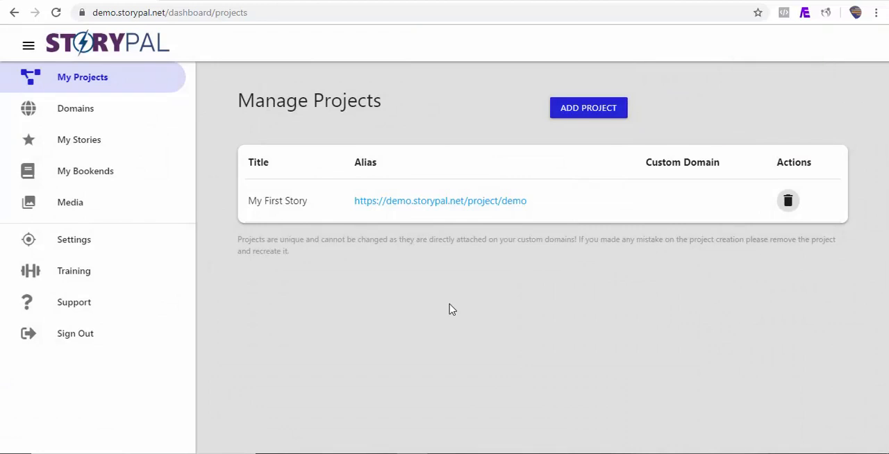
left_click(73, 116)
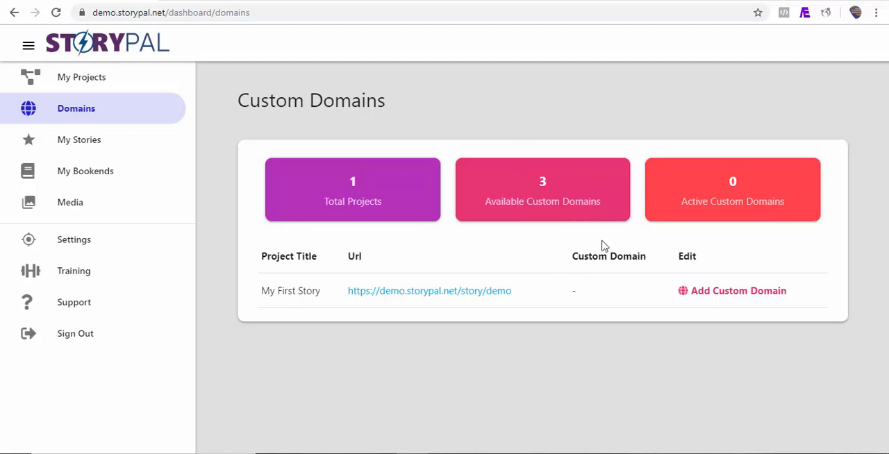
left_click(721, 297)
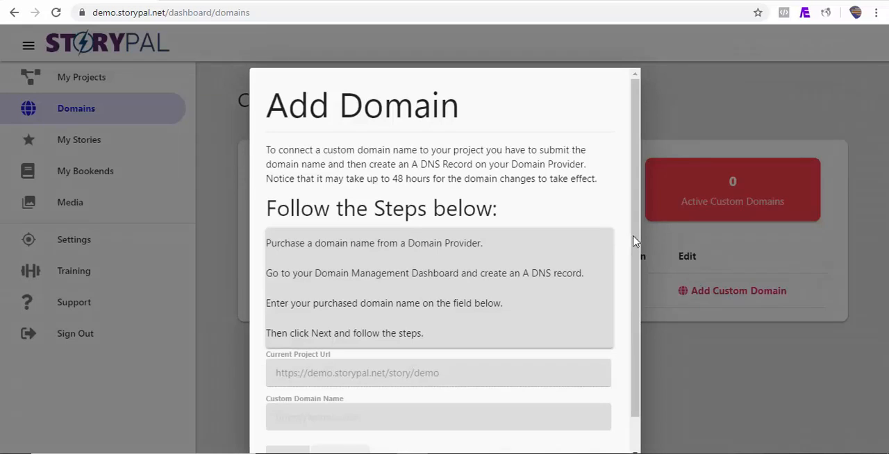
scroll(635, 243, "down", 2)
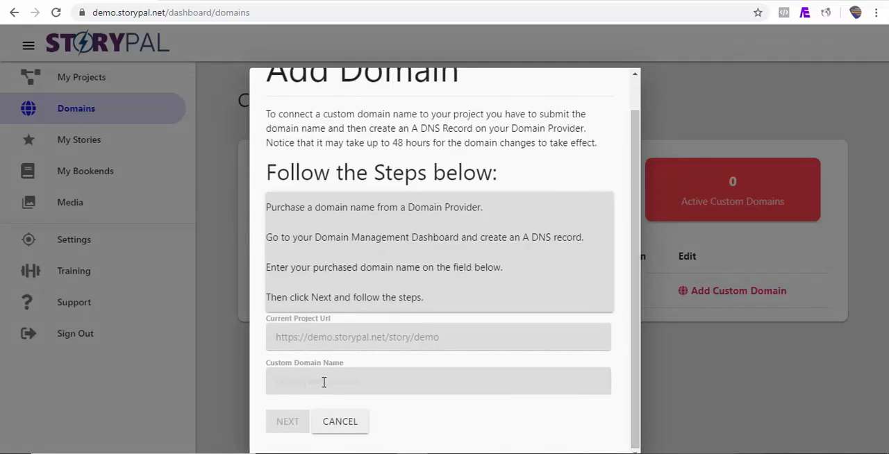
left_click(320, 382)
type("https")
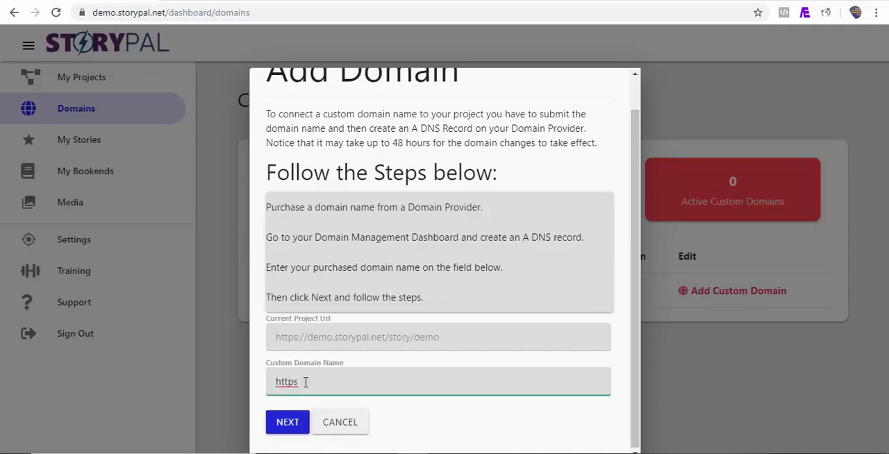
type("://demo.storypal.io")
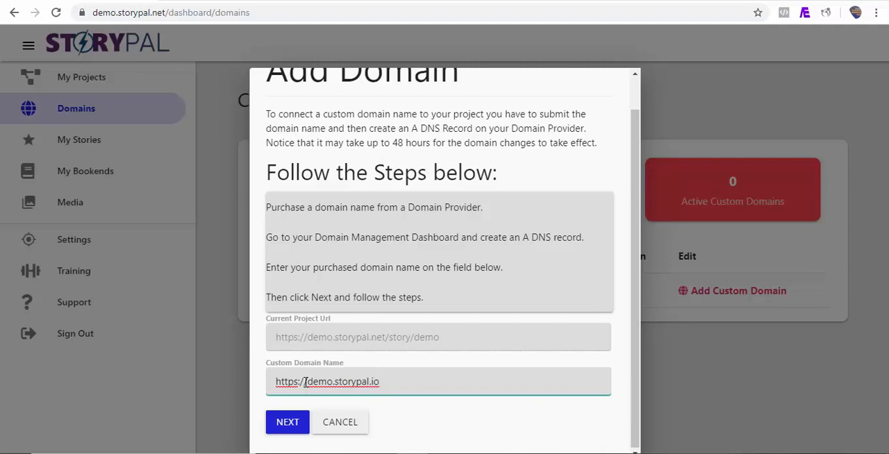
left_click(287, 425)
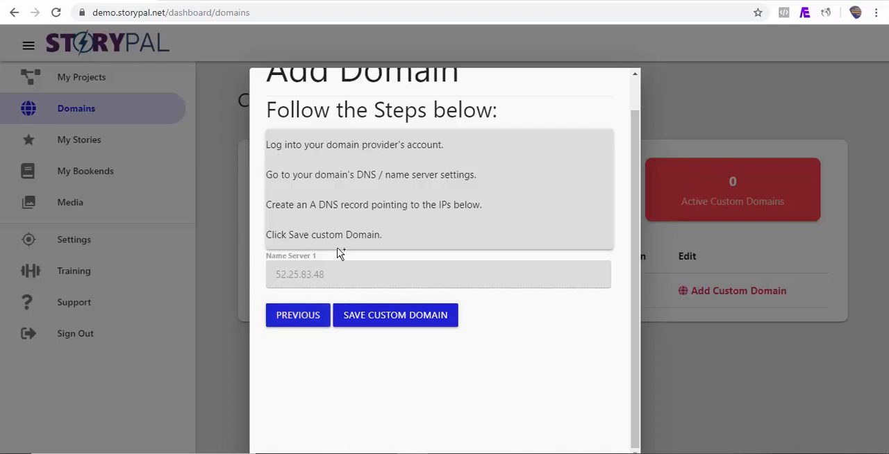
left_click(395, 315)
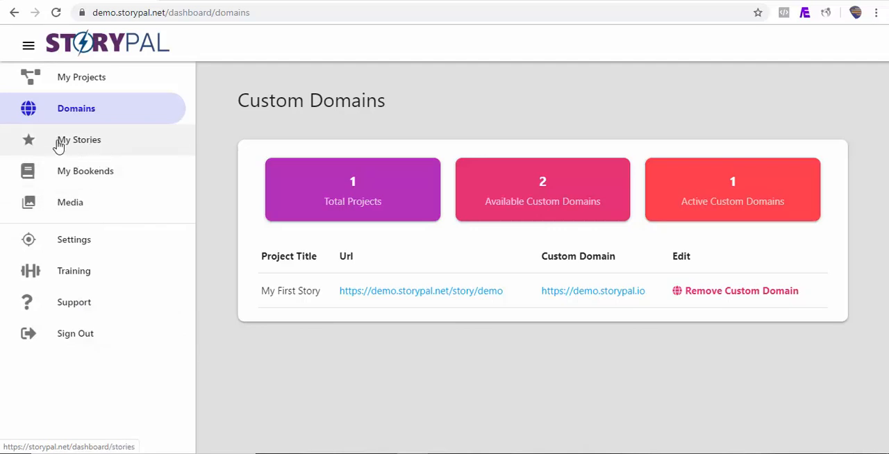
Create a new story and start it with a custom story page.
left_click(80, 144)
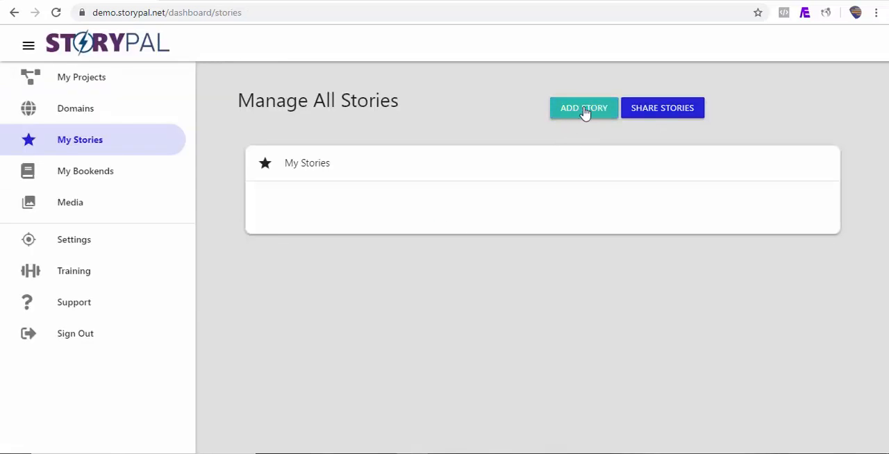
left_click(581, 115)
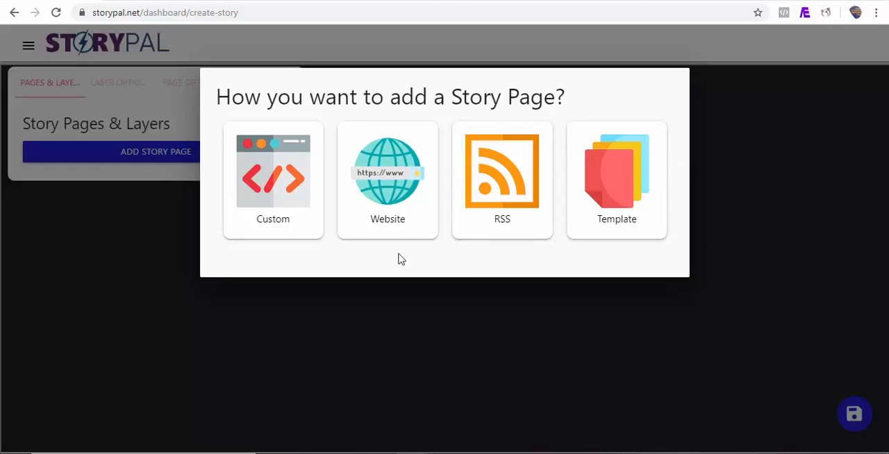
left_click(278, 217)
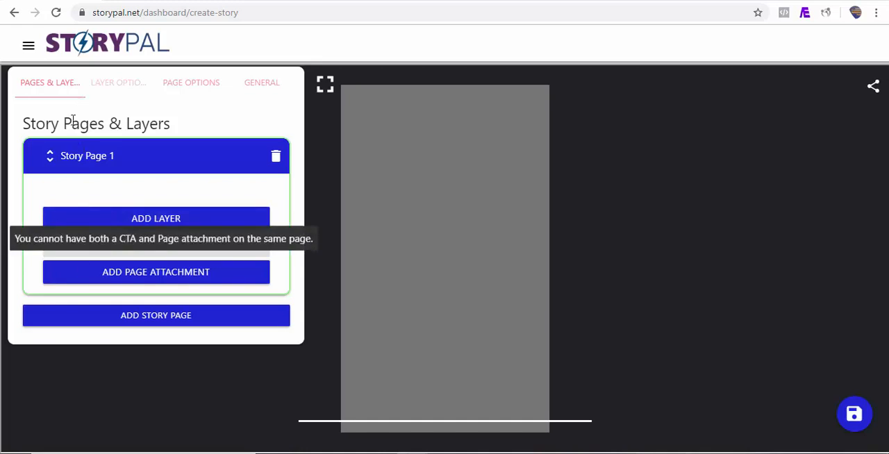
left_click(165, 320)
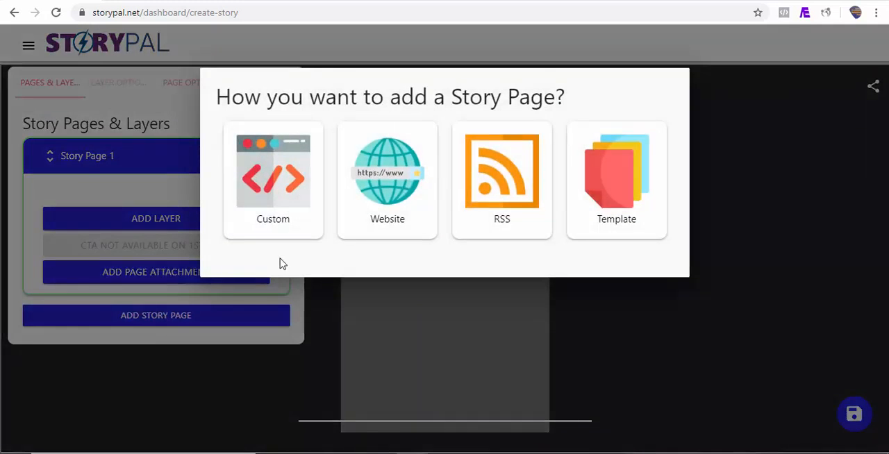
left_click(294, 200)
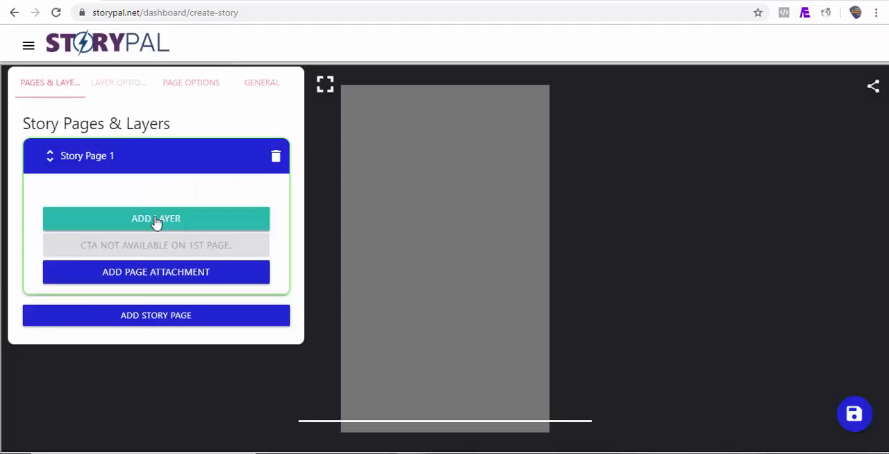
Look through the available layer types and add a heading layer to Story Page 1.
left_click(157, 221)
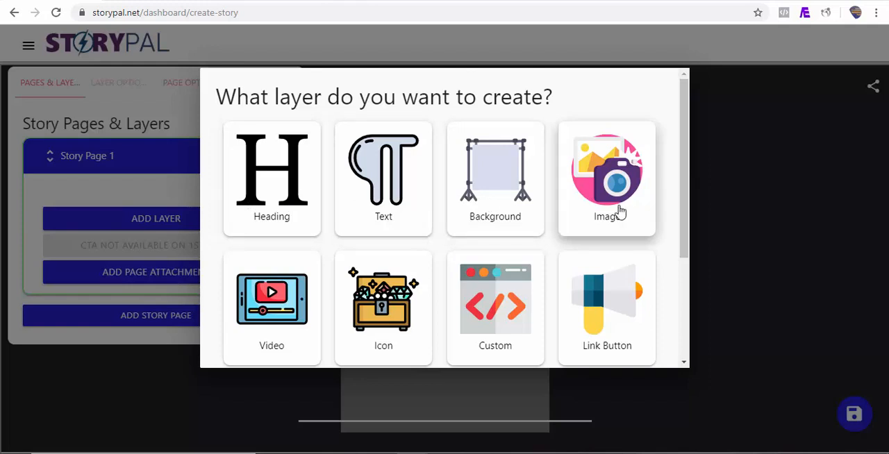
left_click_drag(686, 209, 686, 241)
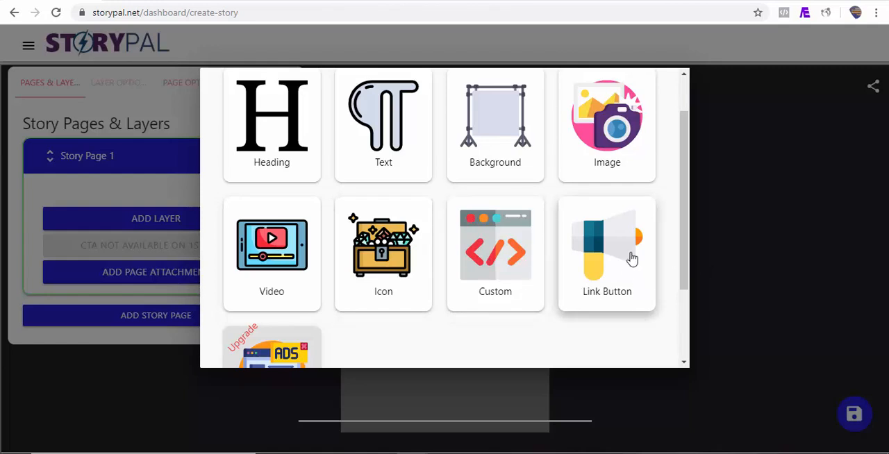
left_click_drag(687, 269, 687, 296)
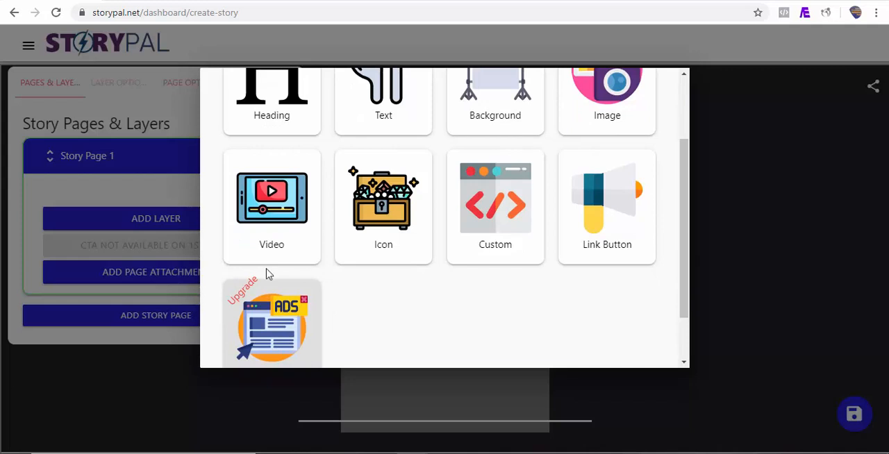
left_click_drag(683, 258, 683, 240)
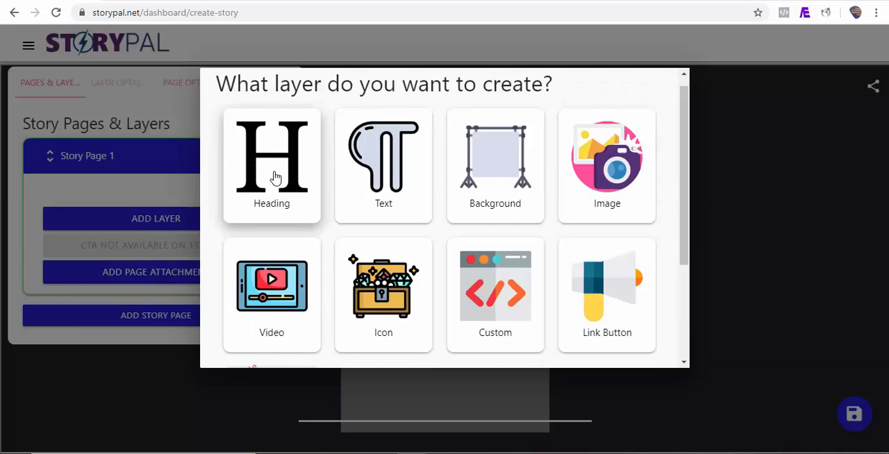
left_click(275, 178)
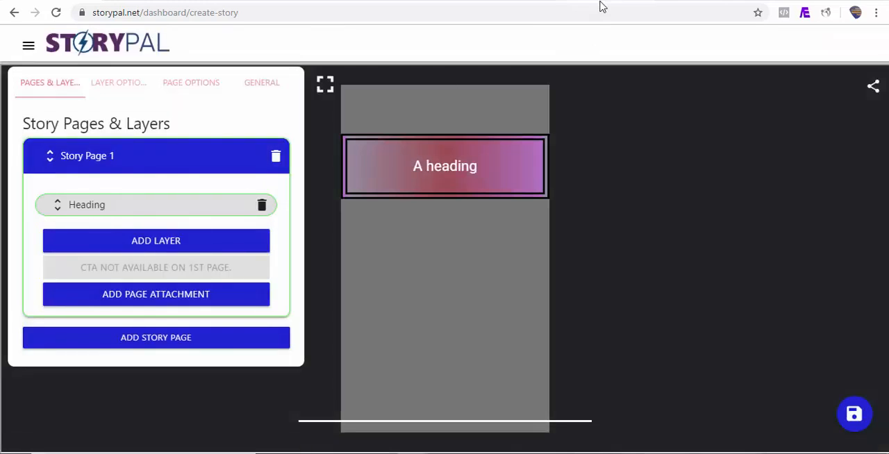
Copy the title "What Exactly Is Google AMP Story?" from the blog article and use it as the heading layer's text.
left_click(604, 2)
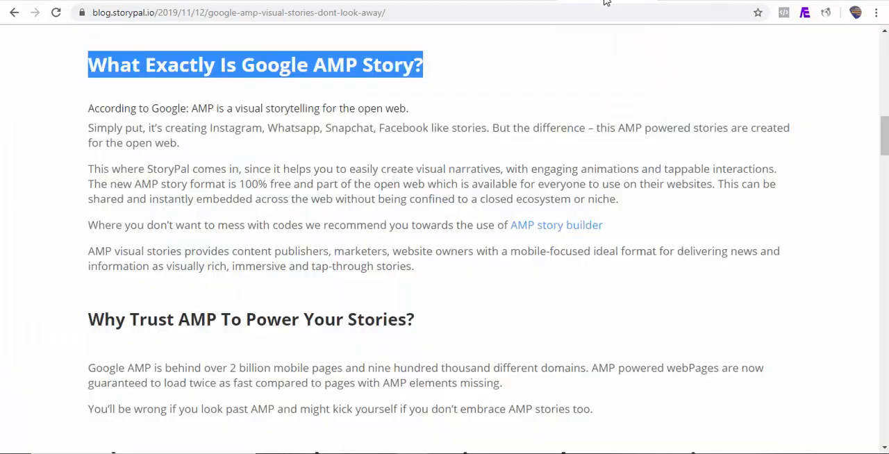
left_click(305, 103)
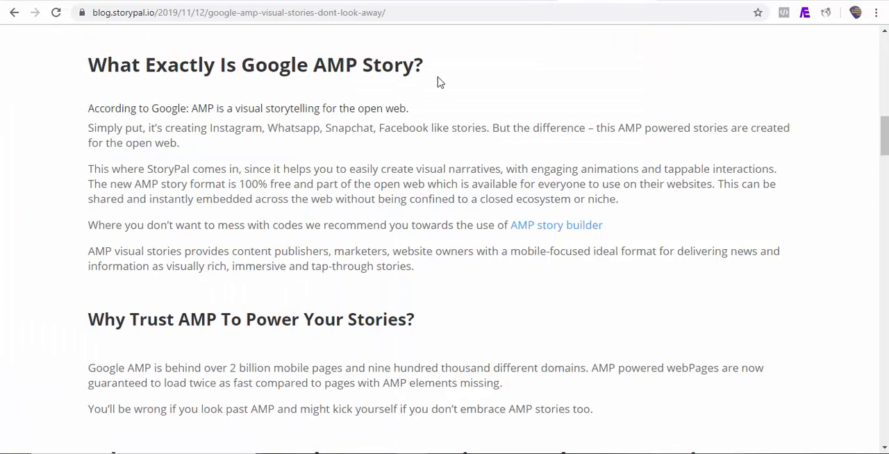
left_click_drag(426, 67, 87, 71)
key("ctrl+c")
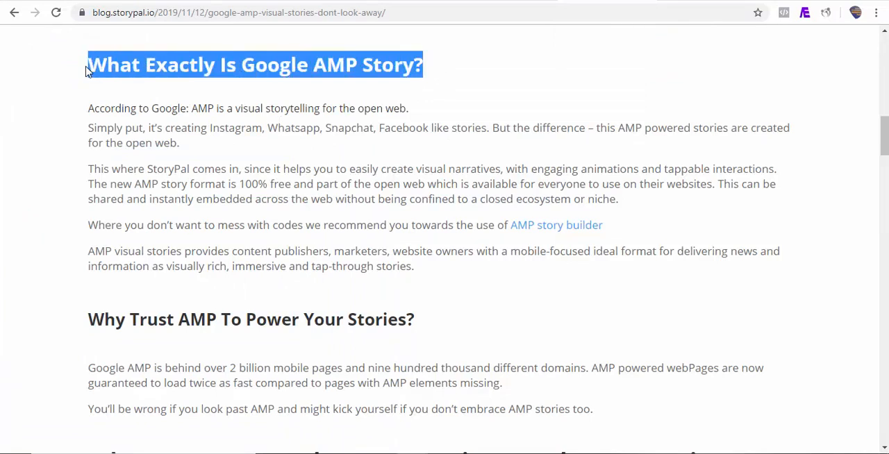
left_click(154, 2)
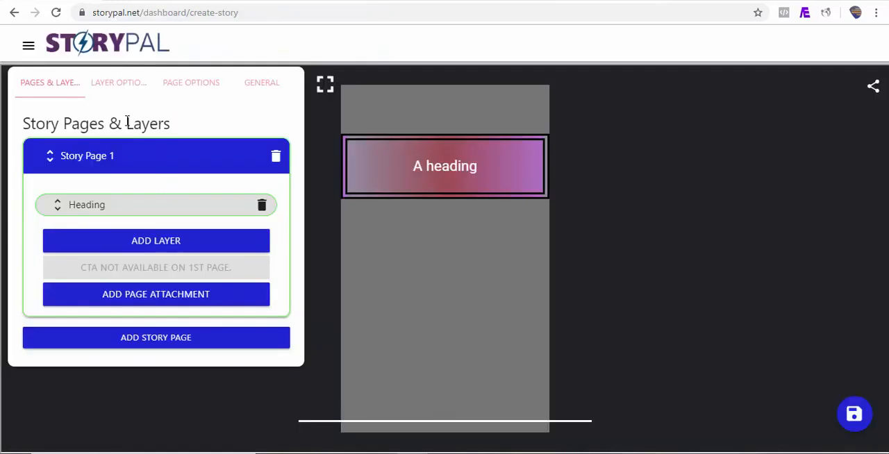
left_click(114, 86)
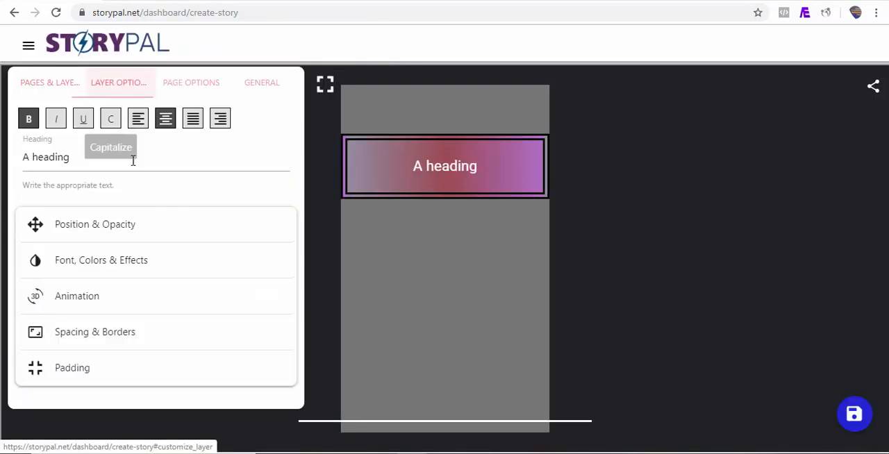
triple_click(121, 167)
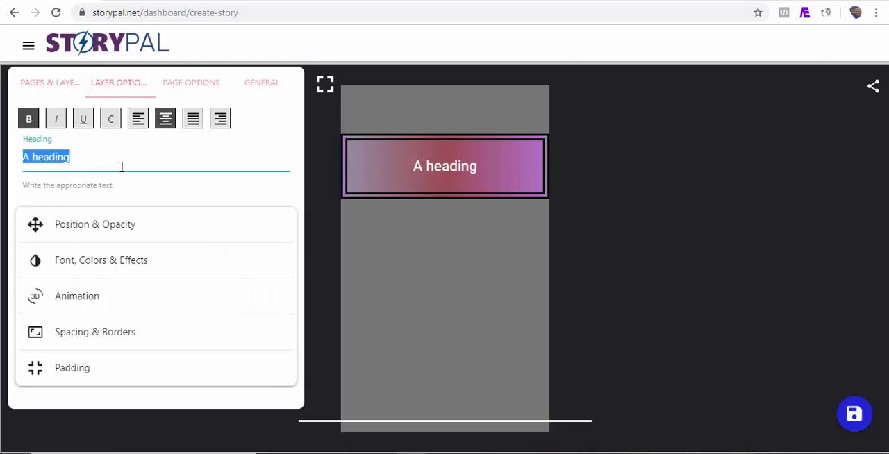
key("ctrl+v")
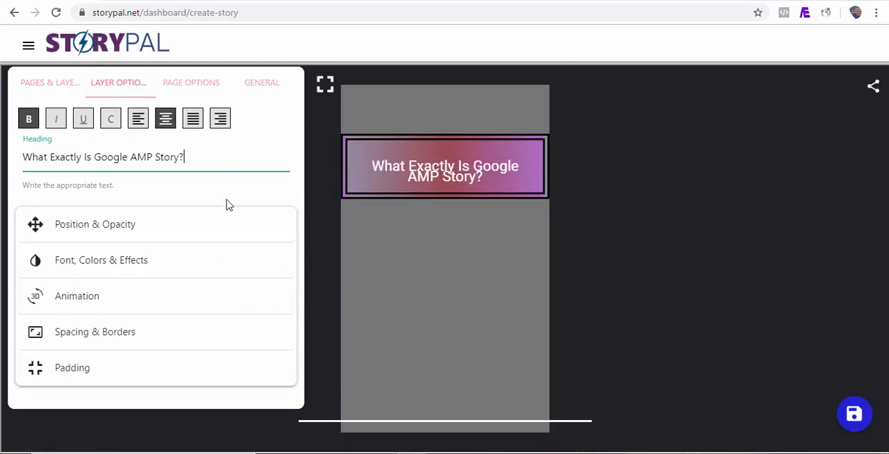
Set the heading's line height to 3.5rem in its spacing options.
left_click(147, 338)
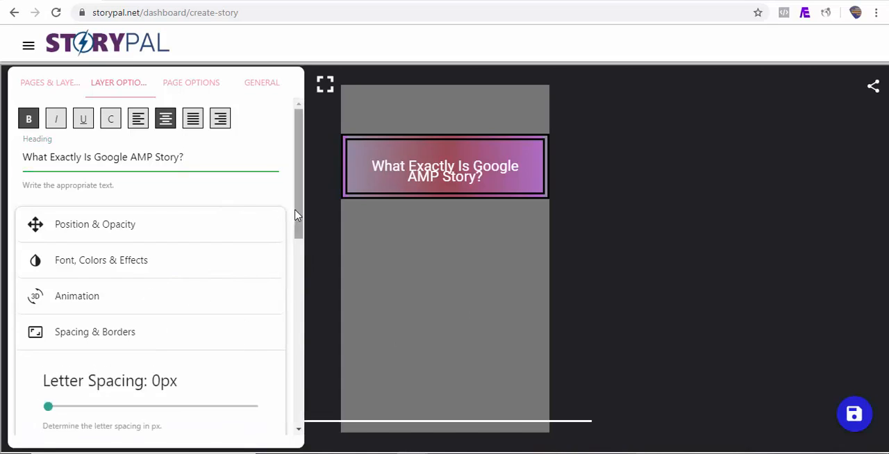
left_click_drag(297, 216, 297, 289)
left_click_drag(62, 292, 85, 292)
left_click(455, 180)
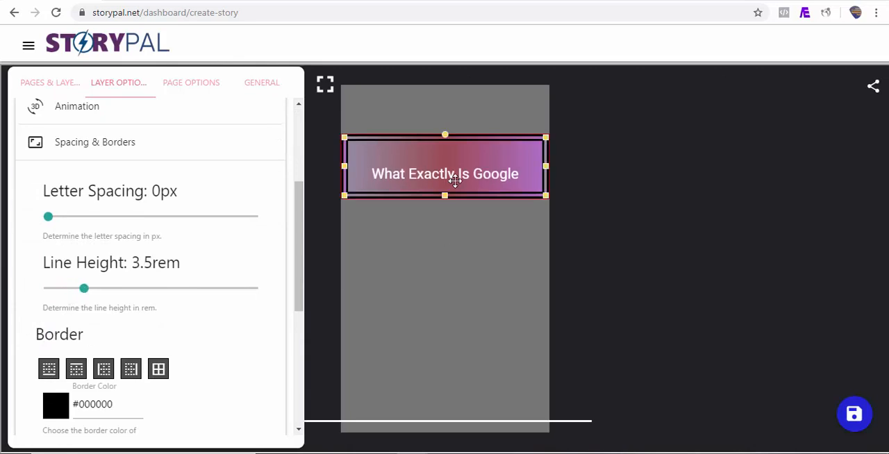
Extend the heading box downward to fit both text lines and remove its border.
left_click_drag(444, 195, 448, 234)
left_click_drag(299, 265, 305, 366)
left_click_drag(68, 316, 28, 318)
left_click_drag(298, 326, 299, 192)
left_click(397, 216)
left_click(440, 304)
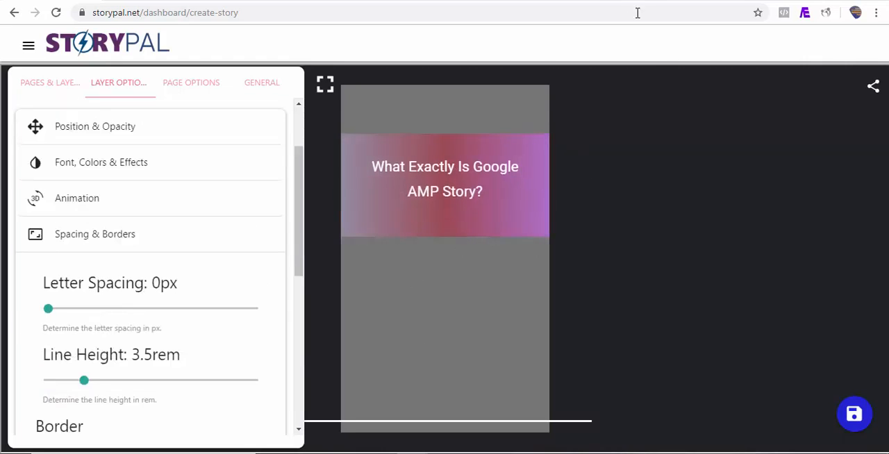
Copy the sentence "According to Google: AMP is a visual storytelling for the open web." from the blog article and add a text layer to Story Page 1.
left_click(618, 2)
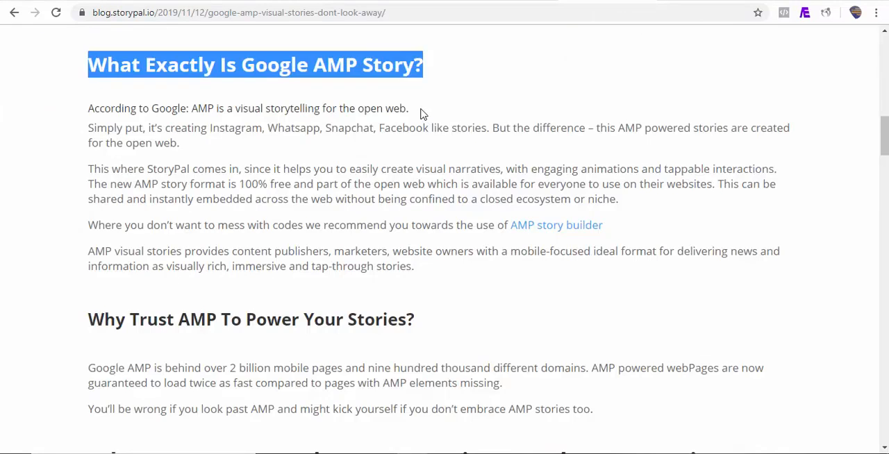
left_click_drag(422, 114, 87, 109)
key("ctrl+c")
left_click(77, 2)
left_click(56, 84)
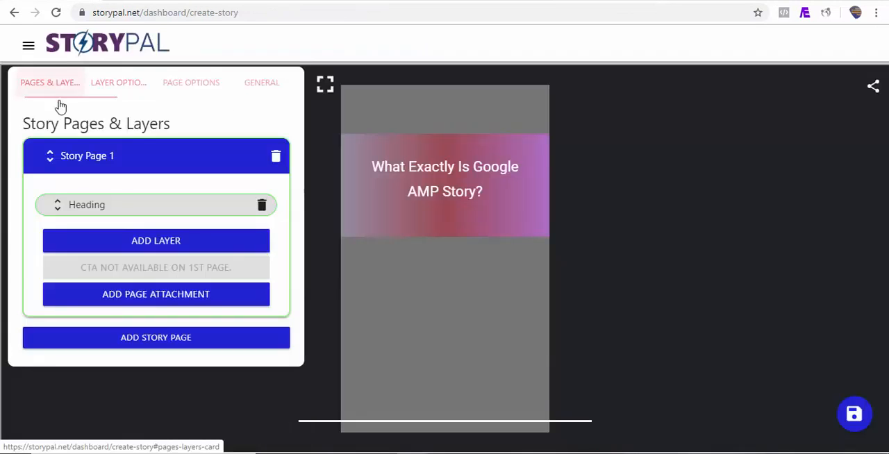
left_click(139, 242)
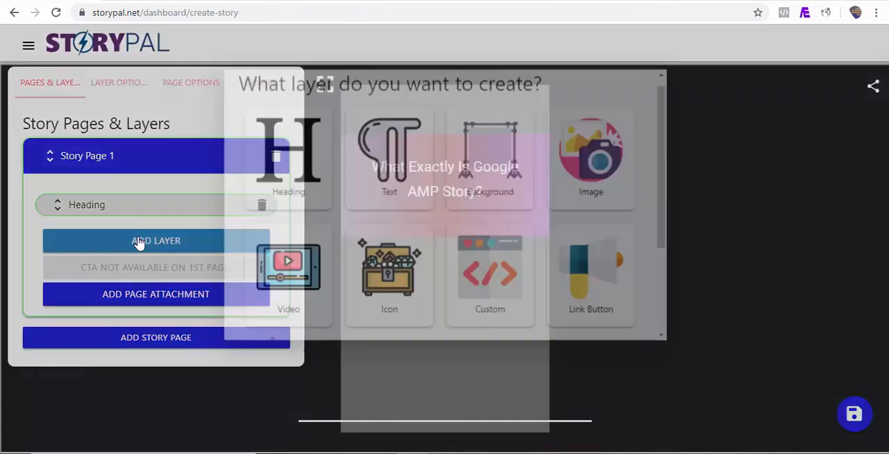
left_click(390, 177)
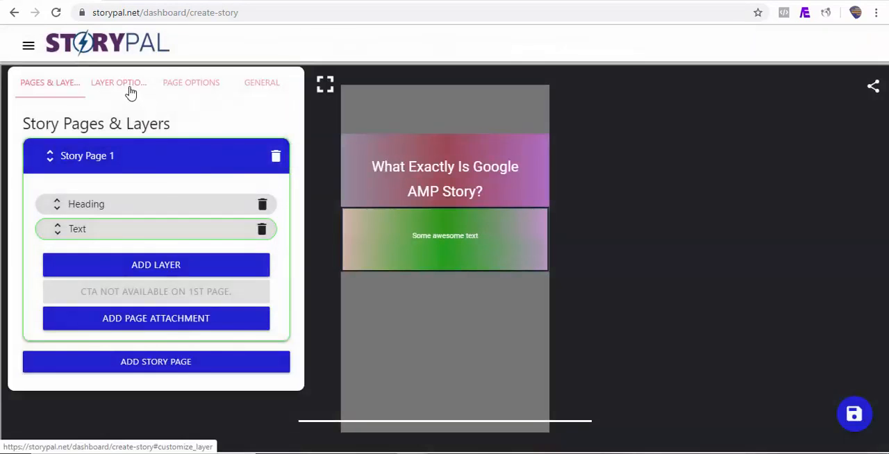
Replace the text layer's placeholder with the copied sentence and remove the layer's background color.
left_click(122, 84)
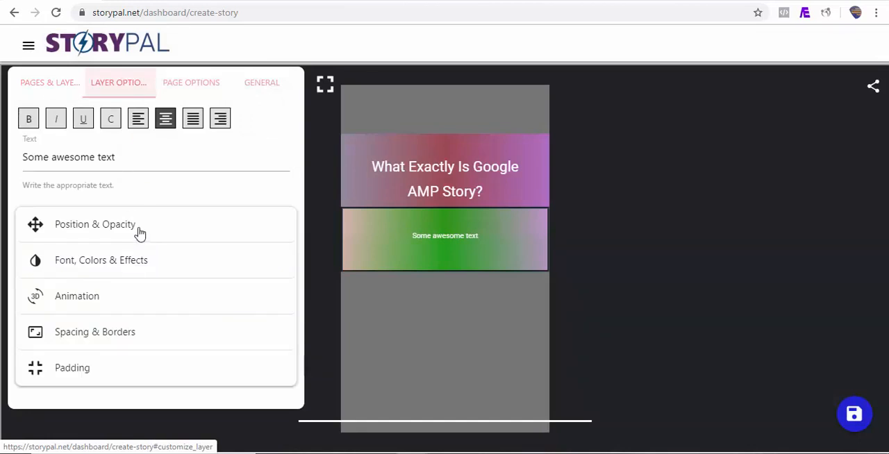
triple_click(118, 159)
key("ctrl+v")
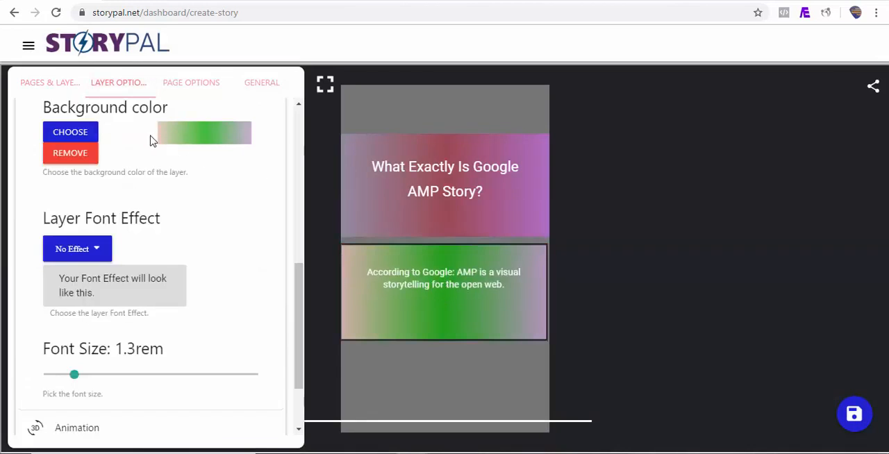
left_click(64, 154)
Search the StoryPal video library for "google" as the page background video.
left_click(191, 85)
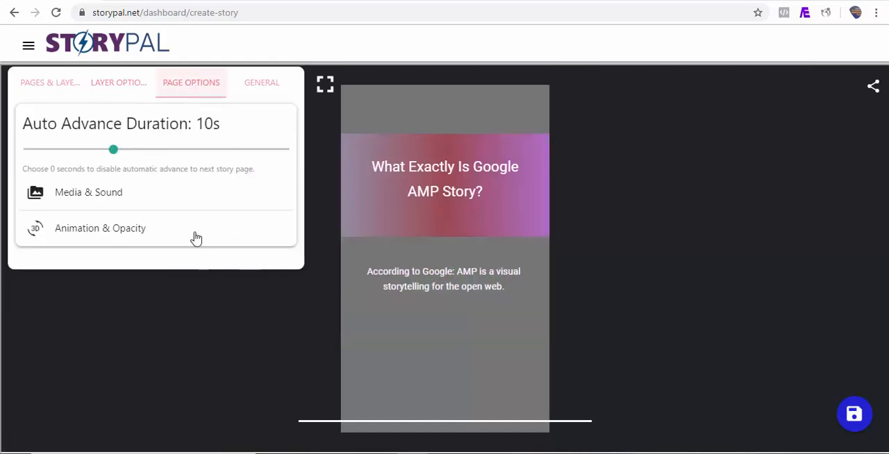
left_click(98, 199)
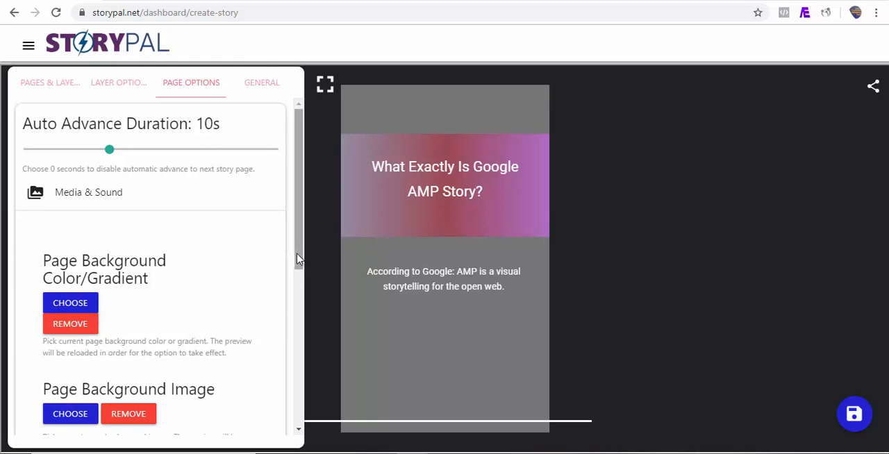
scroll(77, 328, "down", 2)
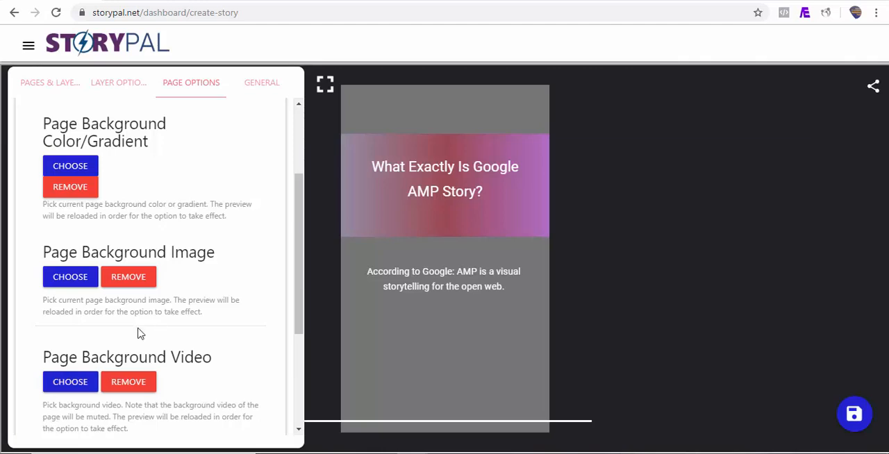
left_click(78, 387)
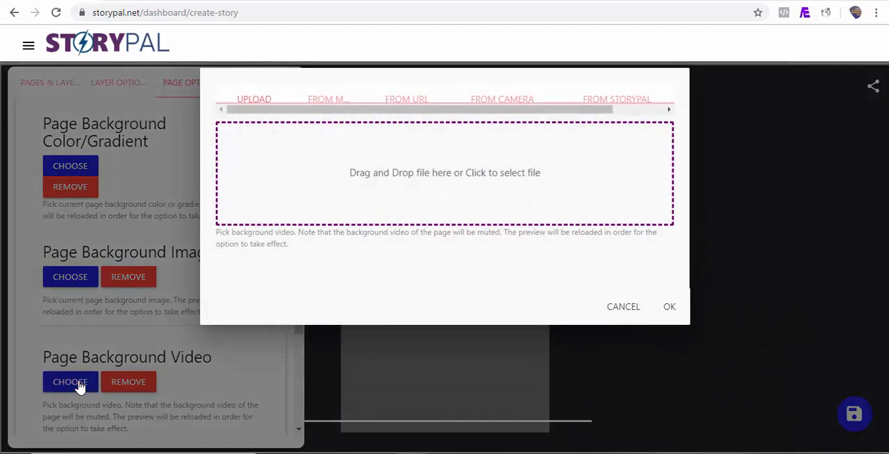
left_click(617, 108)
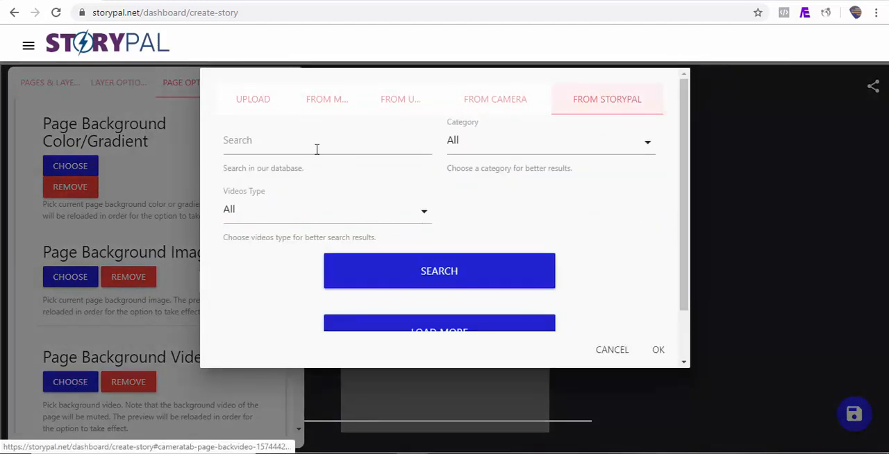
left_click(278, 147)
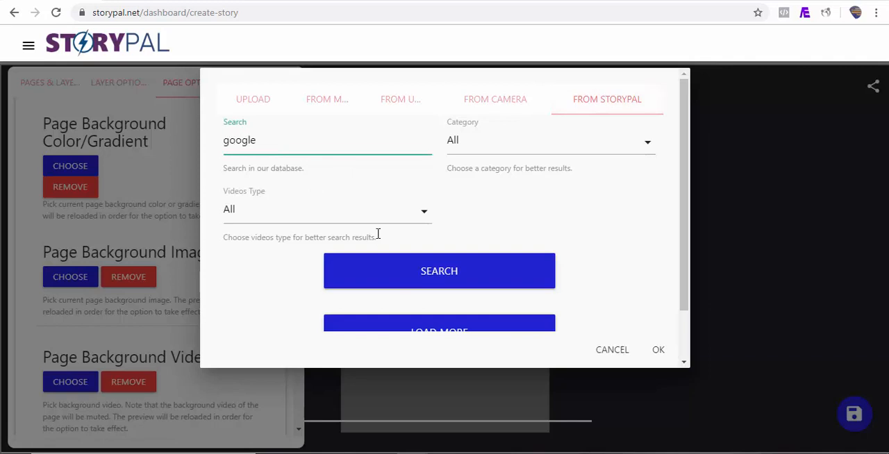
left_click(399, 280)
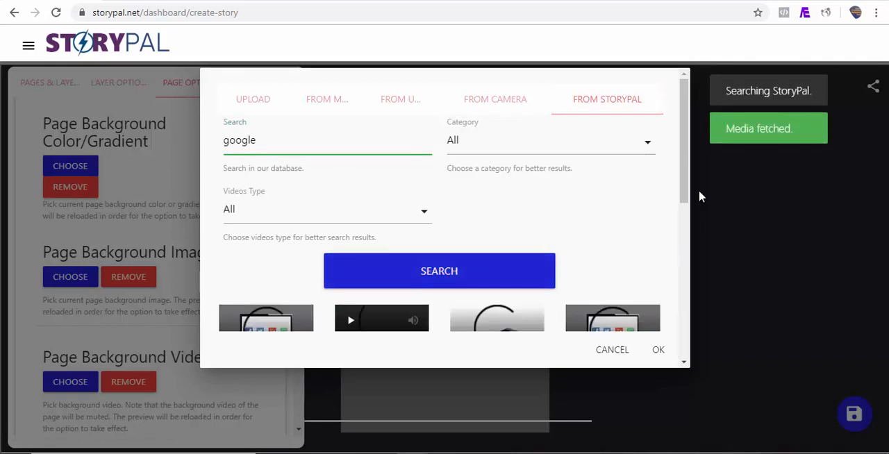
Apply the "android, icons, samsung" video as the background of Story Page 1.
left_click_drag(686, 188, 682, 268)
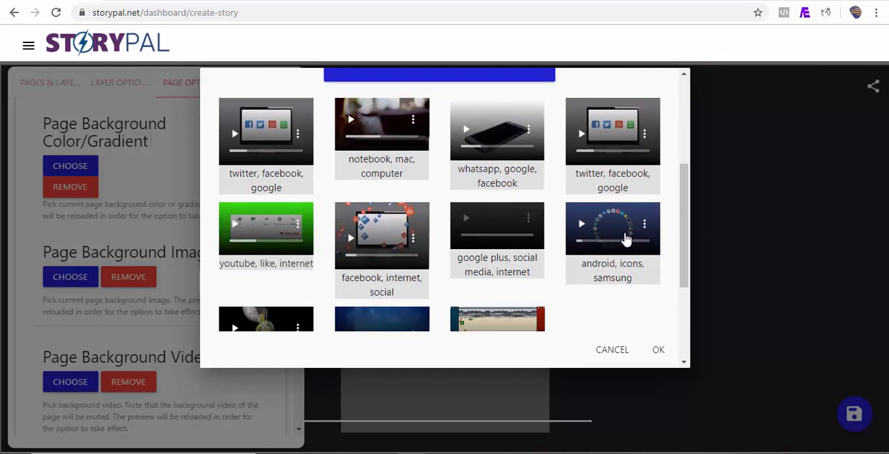
left_click(569, 210)
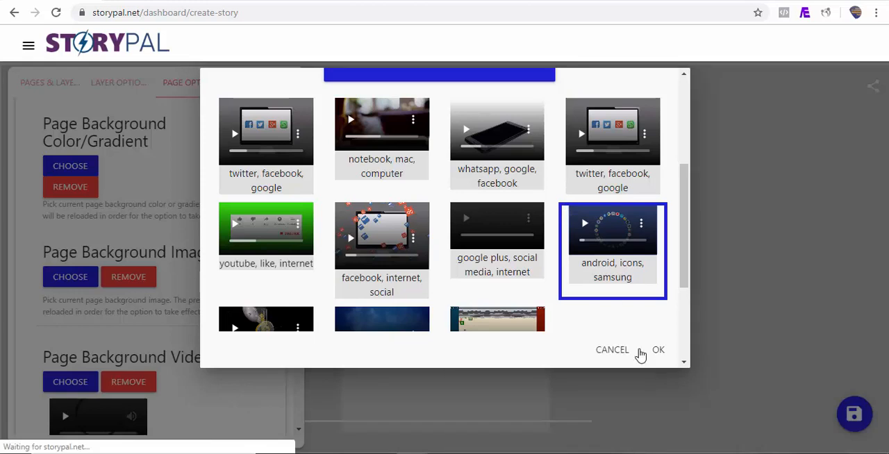
left_click(659, 358)
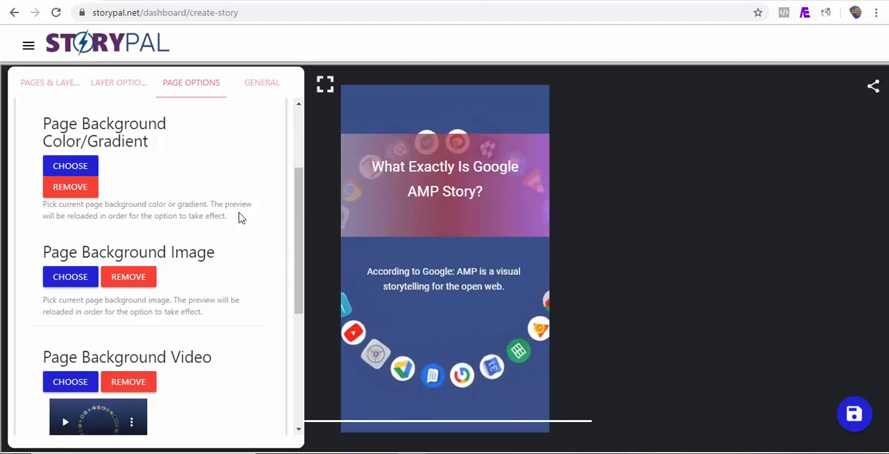
Give the heading layer the Fly in top animation with a 0.8s animation delay.
left_click(69, 89)
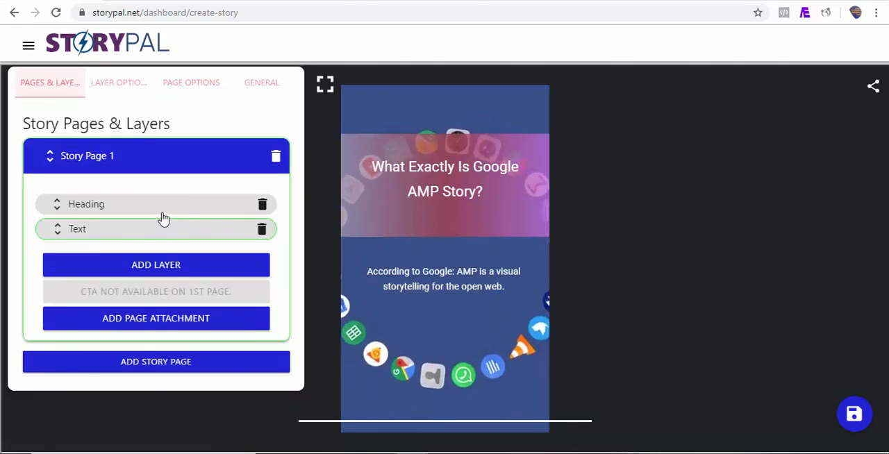
left_click(157, 207)
left_click(130, 89)
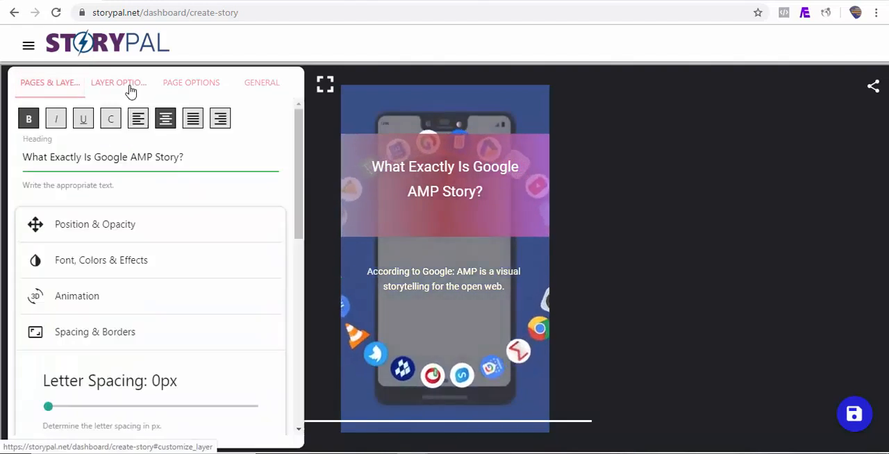
left_click(140, 315)
left_click_drag(300, 259, 300, 283)
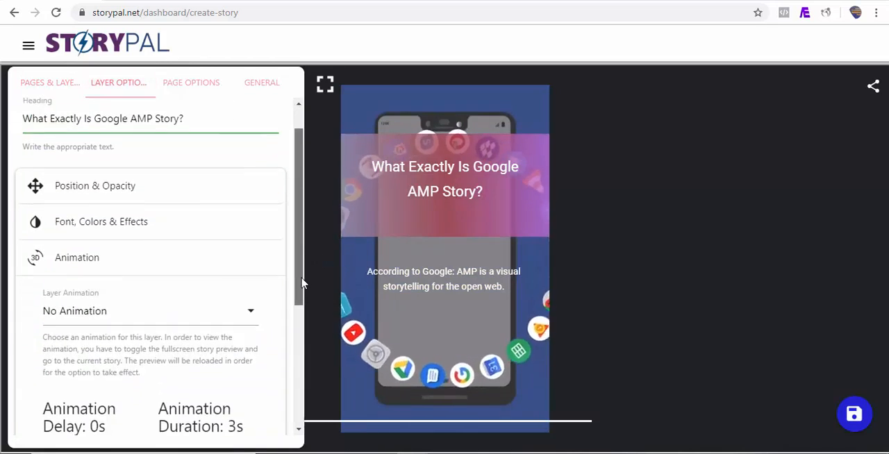
left_click(198, 307)
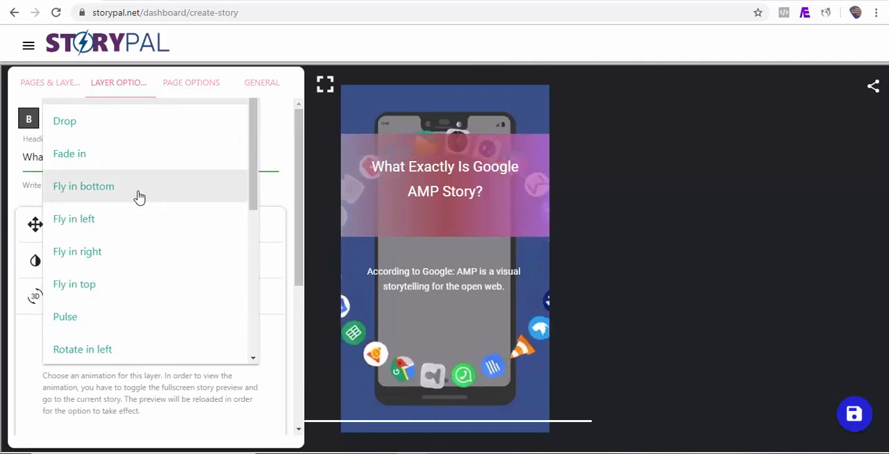
left_click(106, 291)
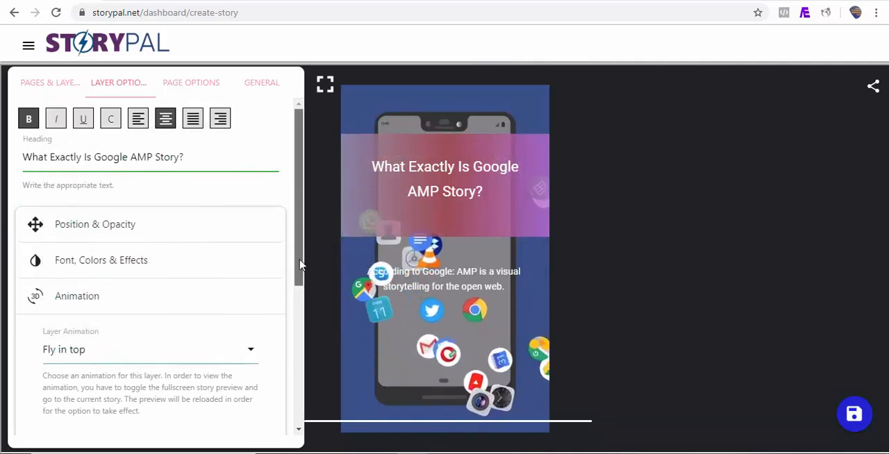
left_click_drag(299, 249, 299, 320)
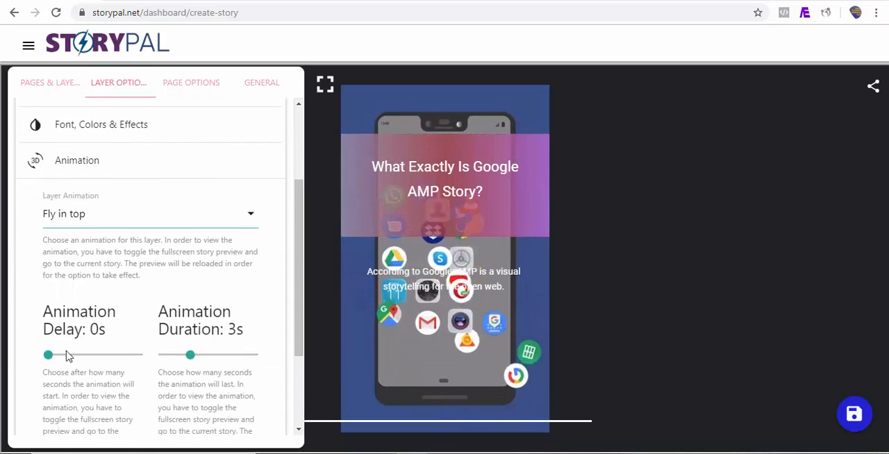
left_click_drag(49, 355, 56, 355)
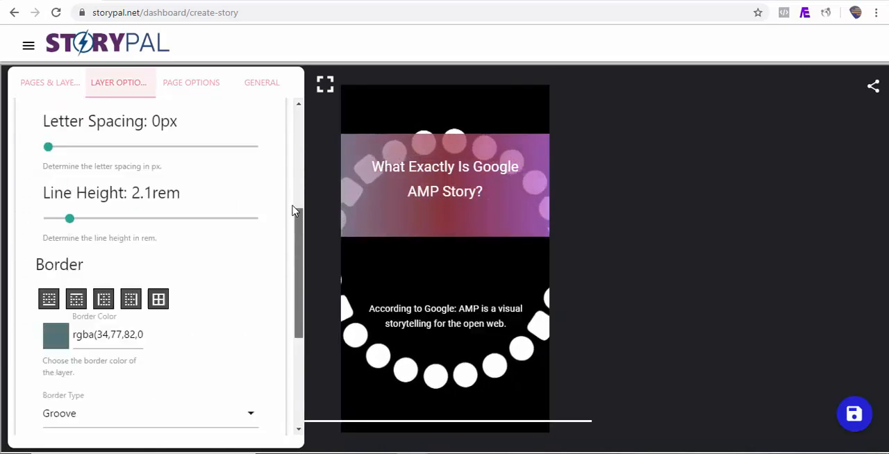
Move the text layer lower on the page and give it the Fly in left animation with a 2s delay.
left_click_drag(295, 210, 288, 188)
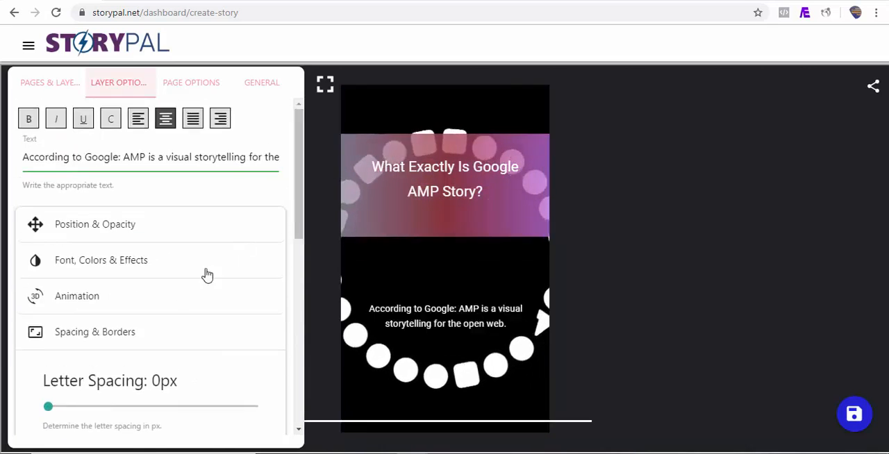
left_click(122, 303)
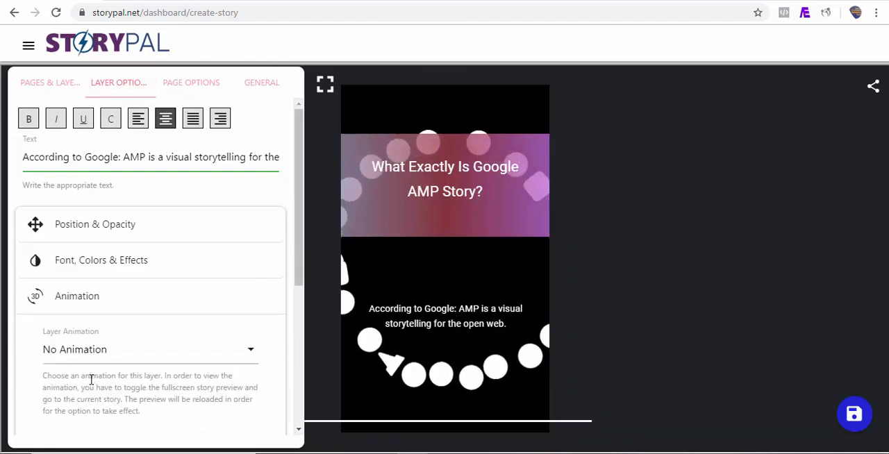
left_click(100, 360)
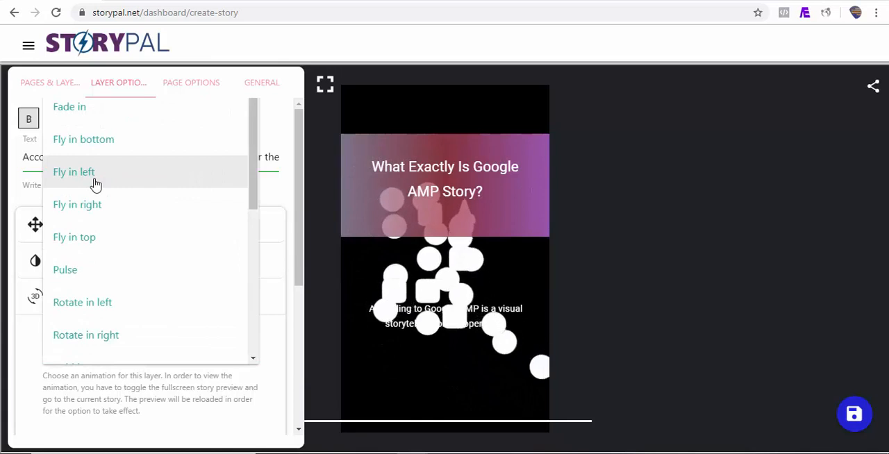
left_click(69, 176)
left_click_drag(297, 248, 302, 384)
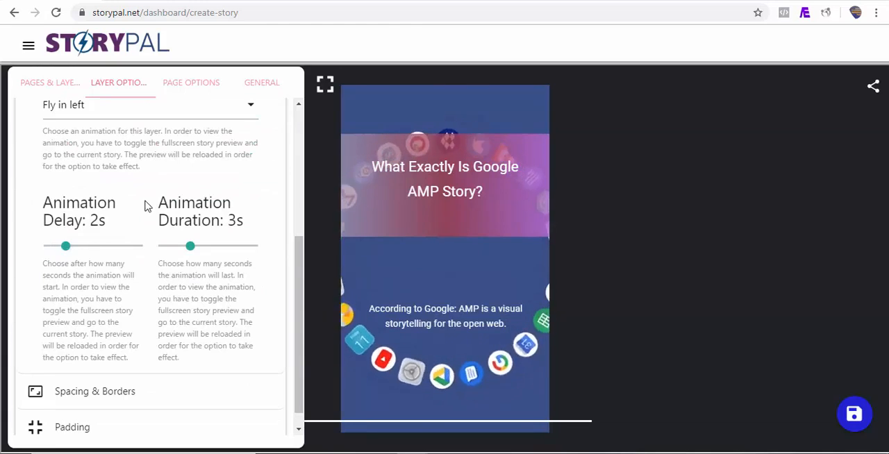
Preview the story page with its layer animations in fullscreen and return to the editor.
left_click(325, 82)
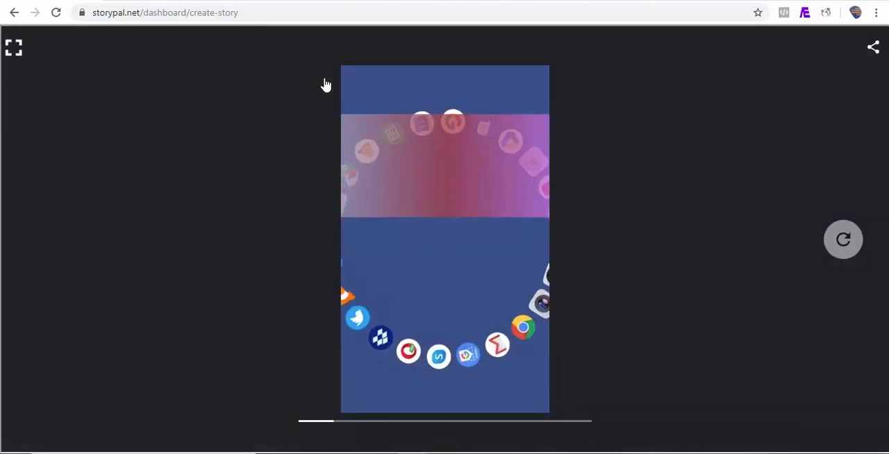
left_click(14, 49)
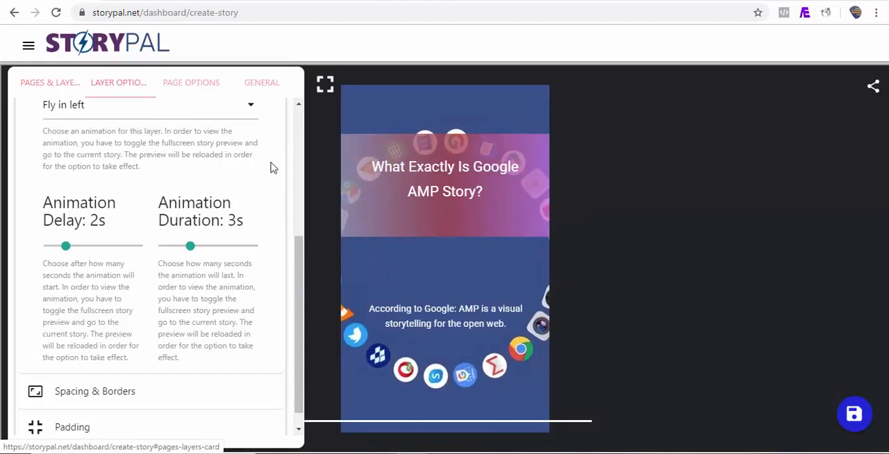
Add a second story page of the Custom type.
left_click(50, 86)
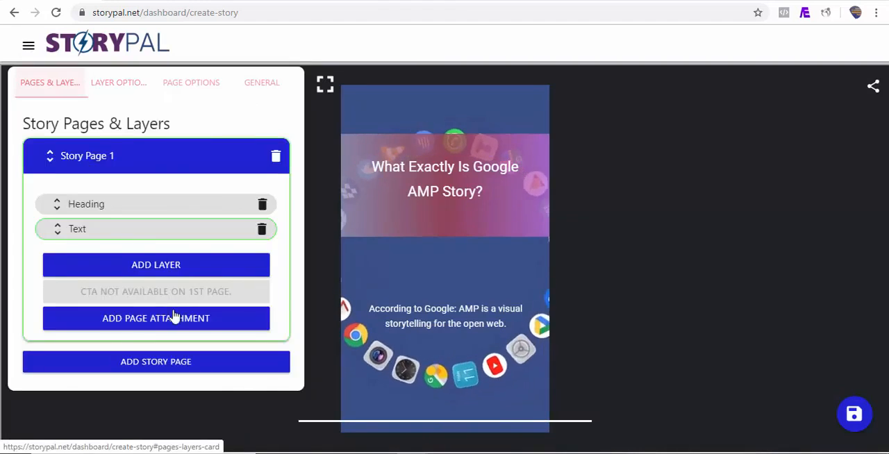
left_click(155, 362)
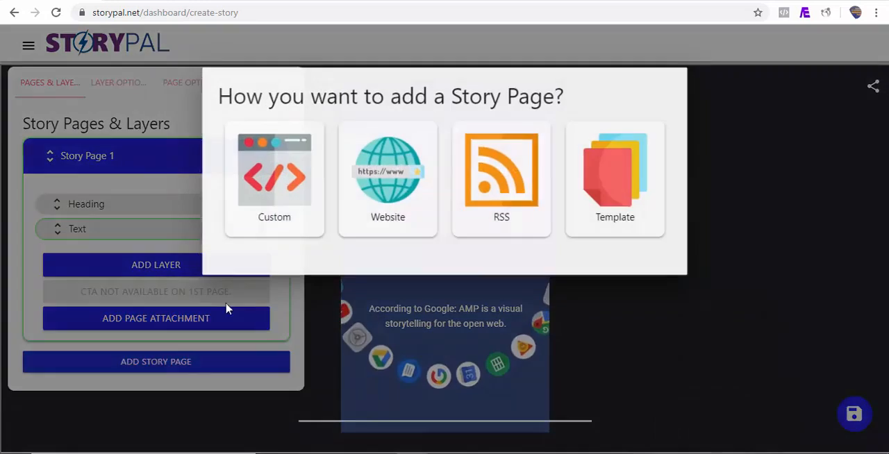
left_click(283, 201)
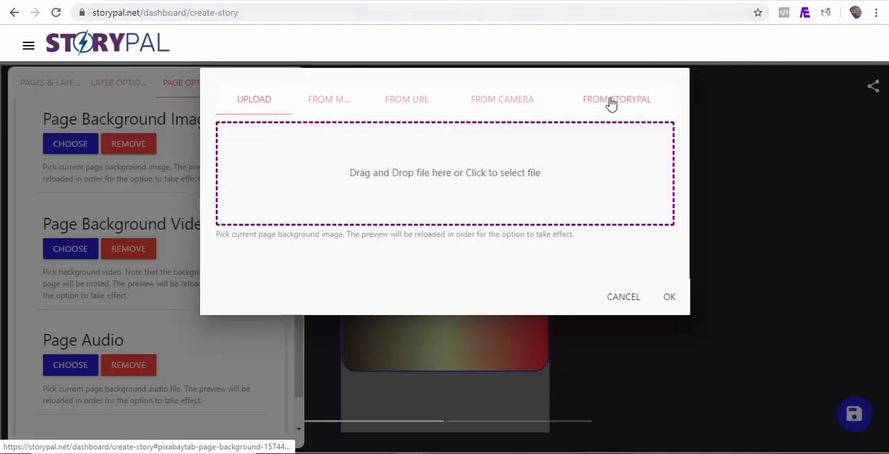
Search the StoryPal image library for "google" with the images orientation set to vertical.
left_click(609, 102)
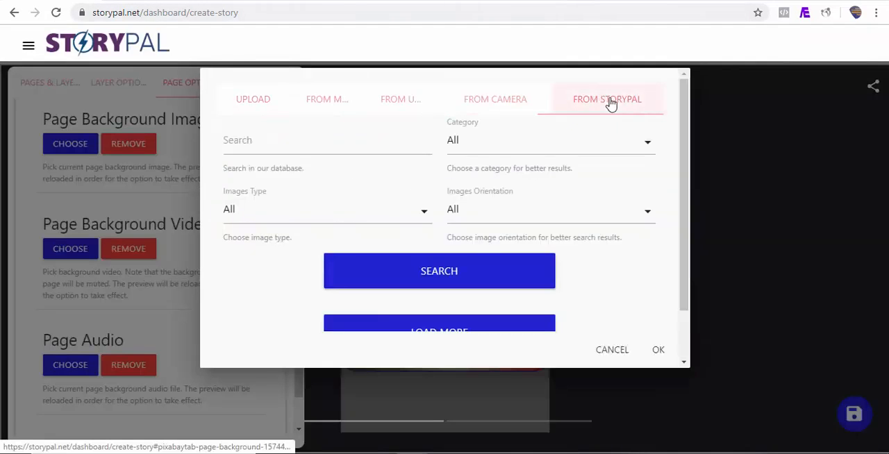
left_click(261, 147)
type("google")
left_click(585, 216)
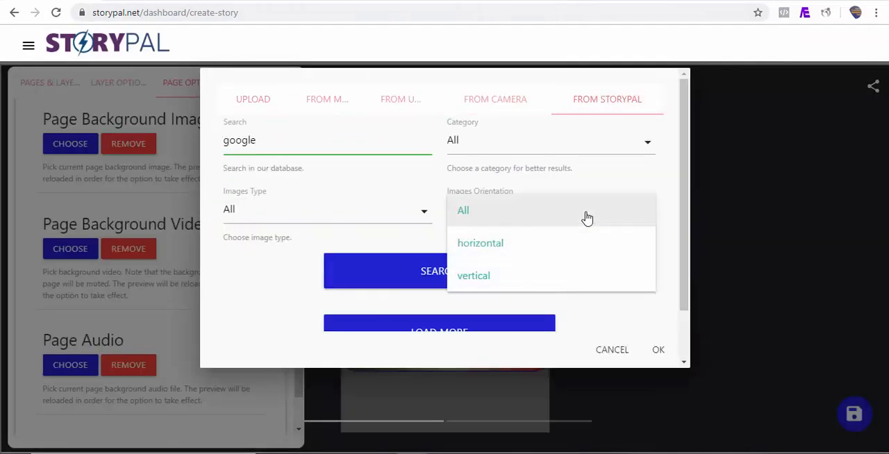
left_click(524, 275)
left_click(524, 275)
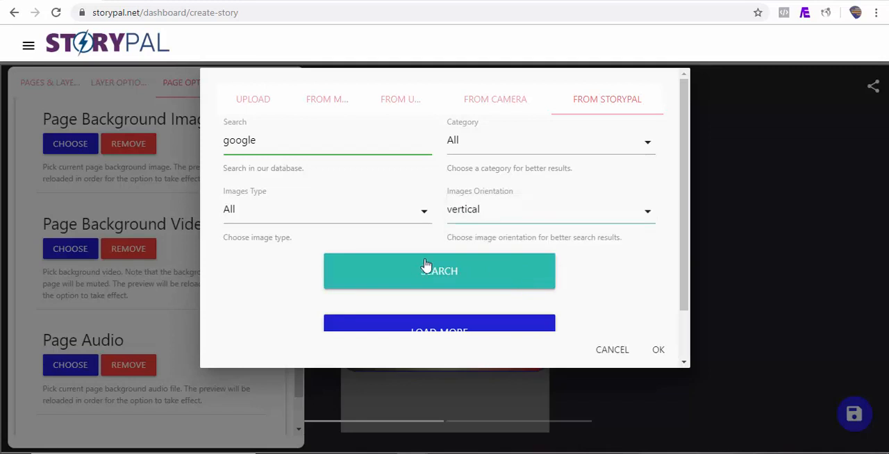
left_click(476, 282)
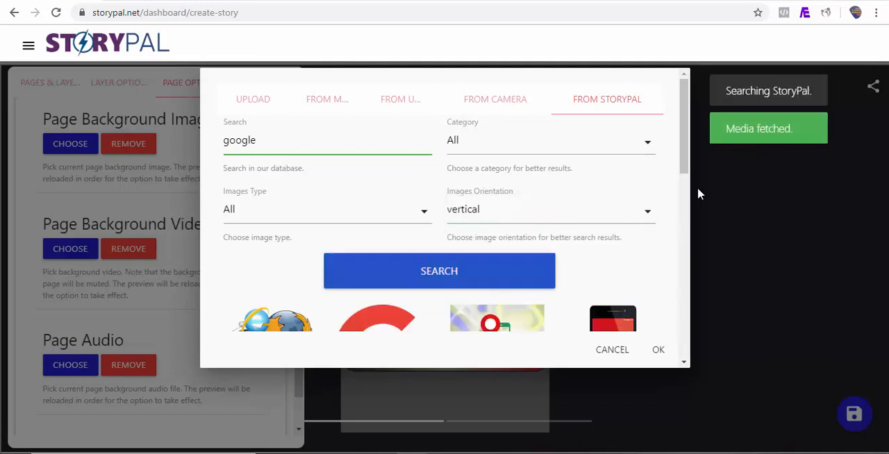
Set the "navigation, gps, location" image from the results as the background of the second story page.
scroll(683, 270, "down", 5)
left_click(617, 254)
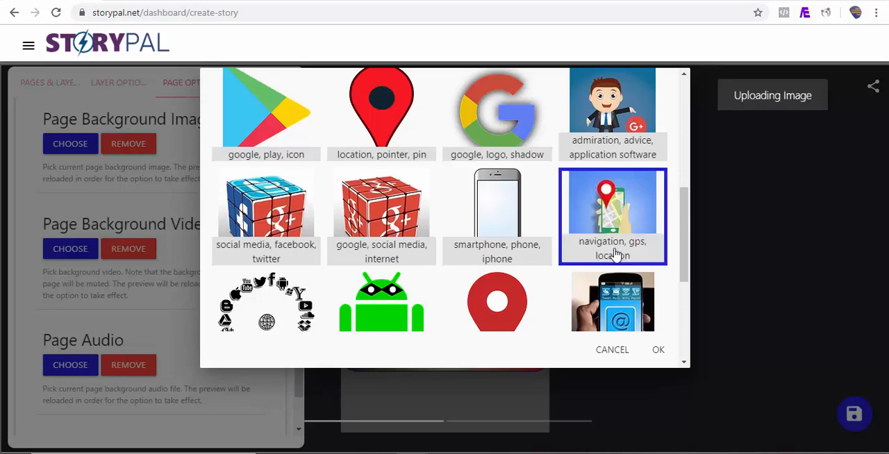
left_click(659, 351)
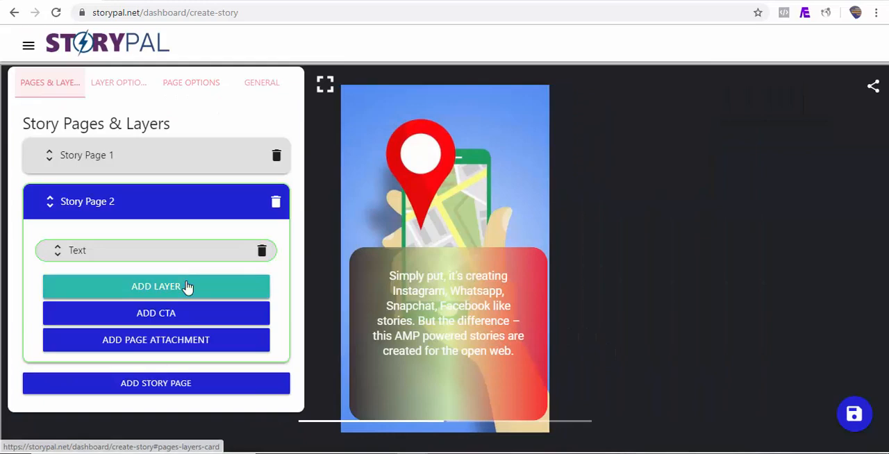
Add a third story page, then enlarge and position its paragraph text layer so the whole text fits on the page.
left_click(173, 387)
left_click(306, 198)
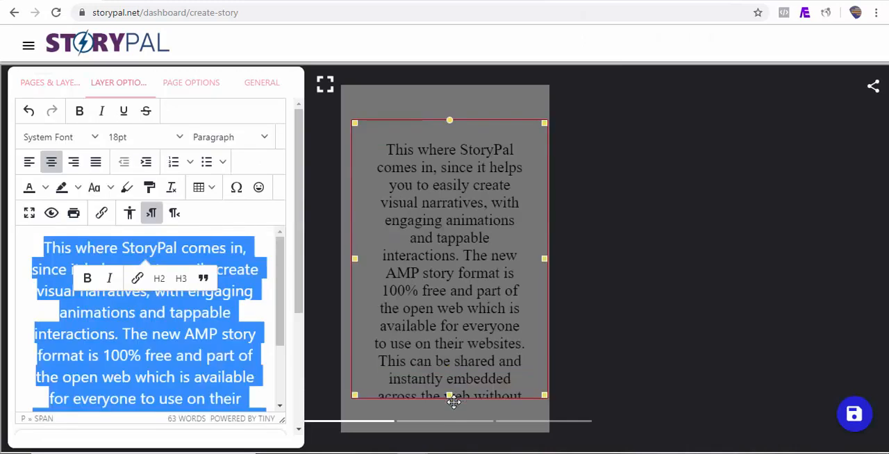
left_click_drag(452, 396, 452, 409)
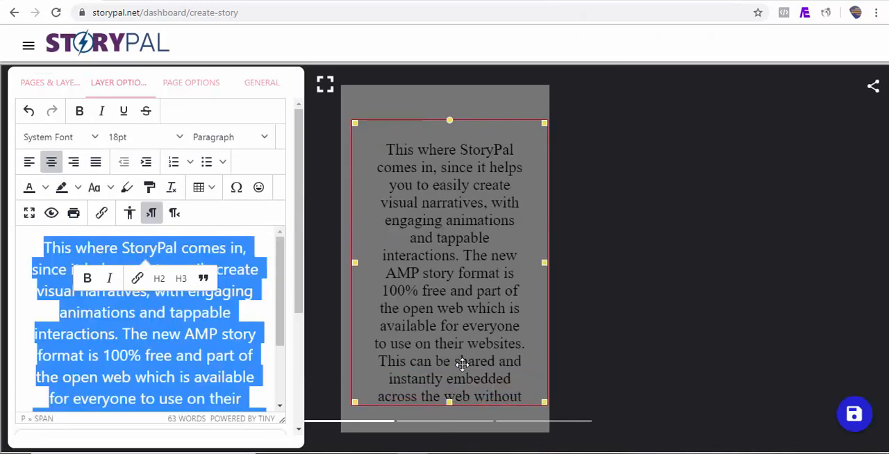
left_click_drag(461, 363, 457, 309)
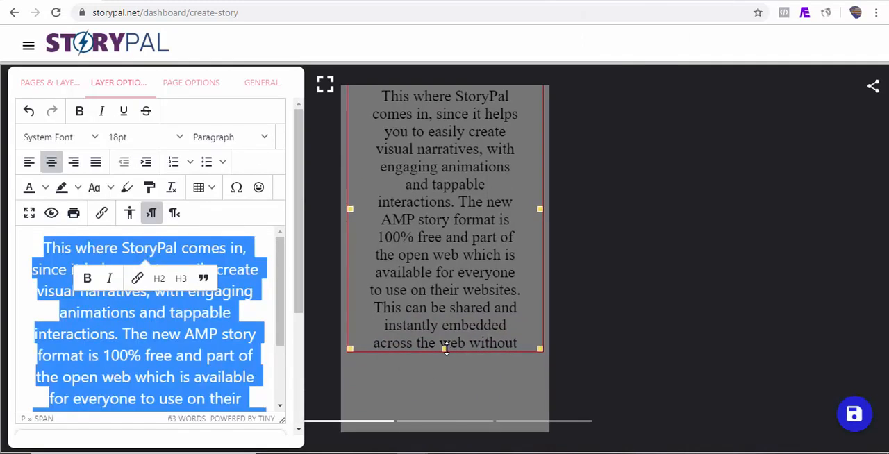
left_click_drag(444, 349, 456, 428)
left_click_drag(467, 384, 470, 401)
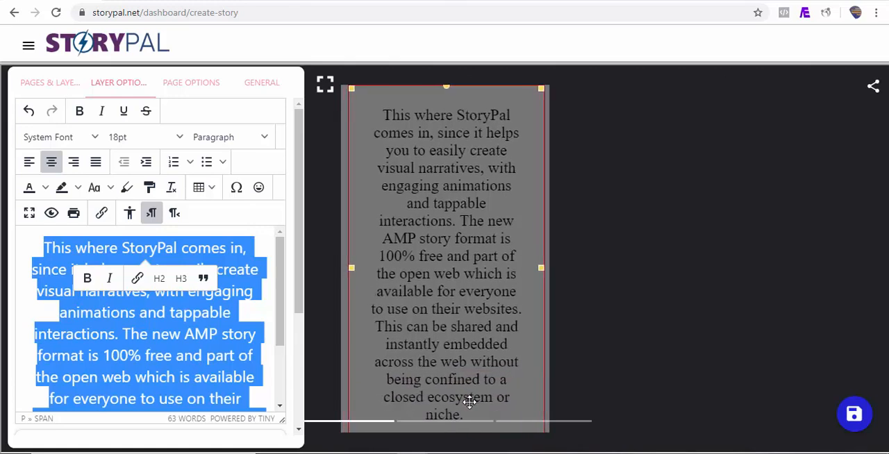
Color the selected paragraph text light yellow and give it a dark blue highlight.
left_click(46, 193)
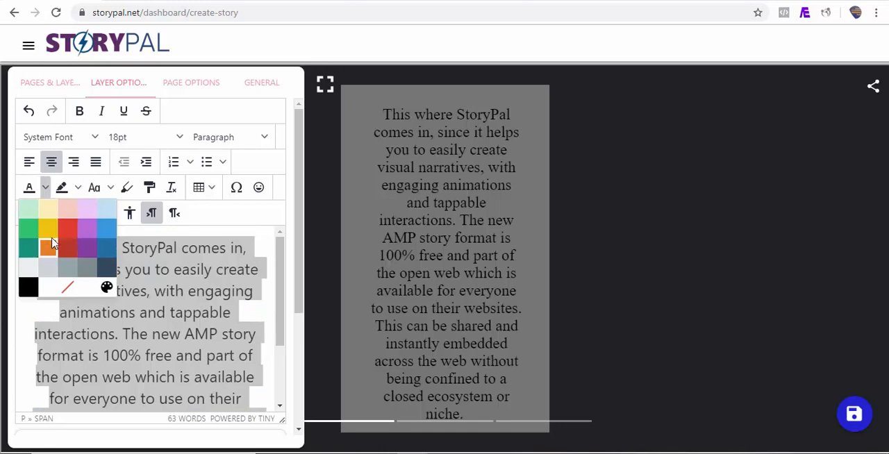
left_click(48, 207)
left_click(78, 187)
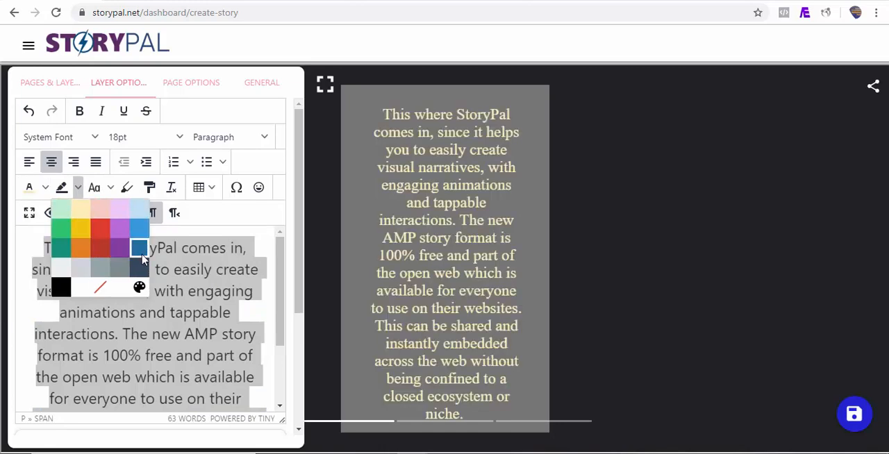
left_click(142, 258)
Set the "heart, valentines, love" library video as the background video of the third story page.
left_click(191, 82)
left_click(71, 286)
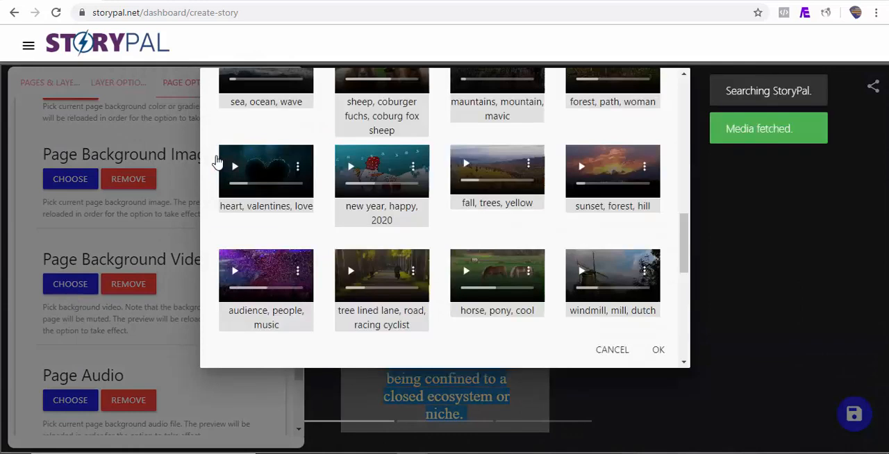
left_click(219, 163)
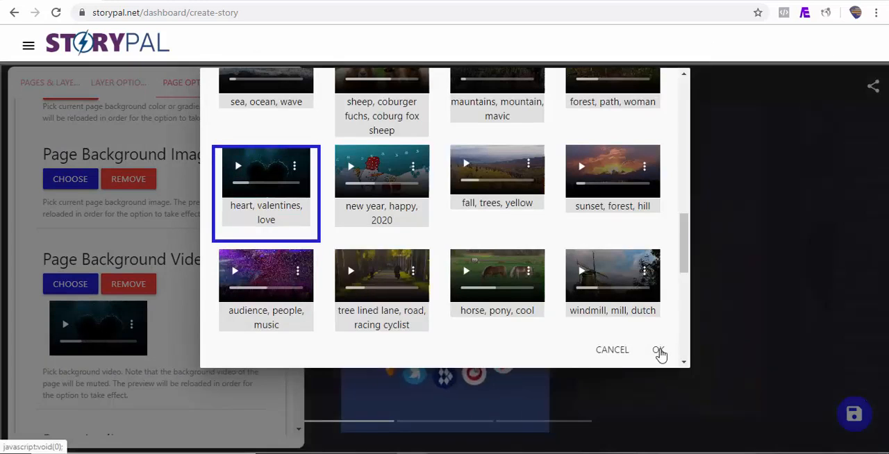
left_click(659, 350)
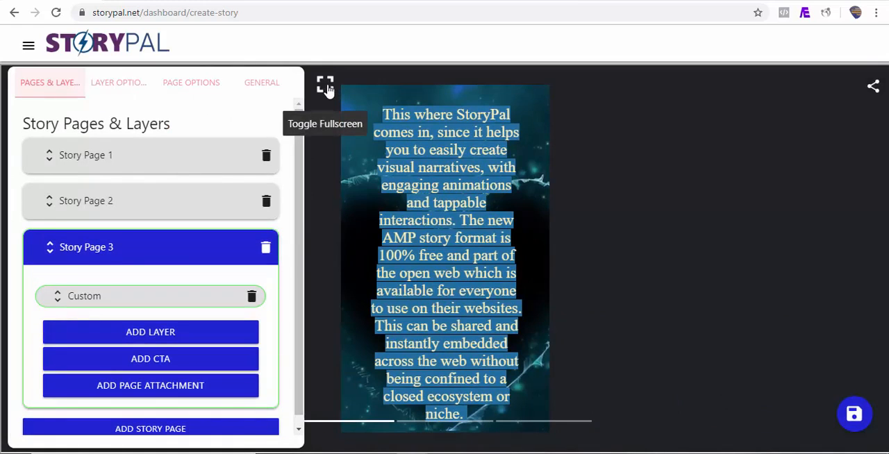
Preview the three-page story in fullscreen through to the last page and return to the editor.
left_click(325, 87)
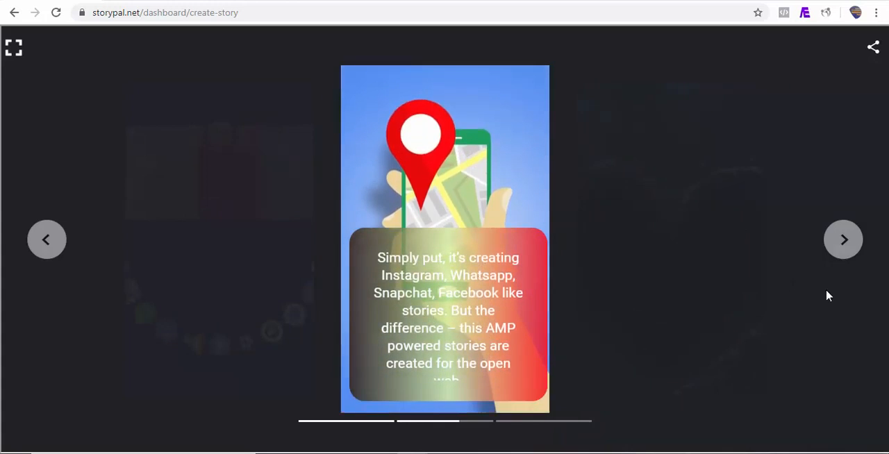
left_click(844, 241)
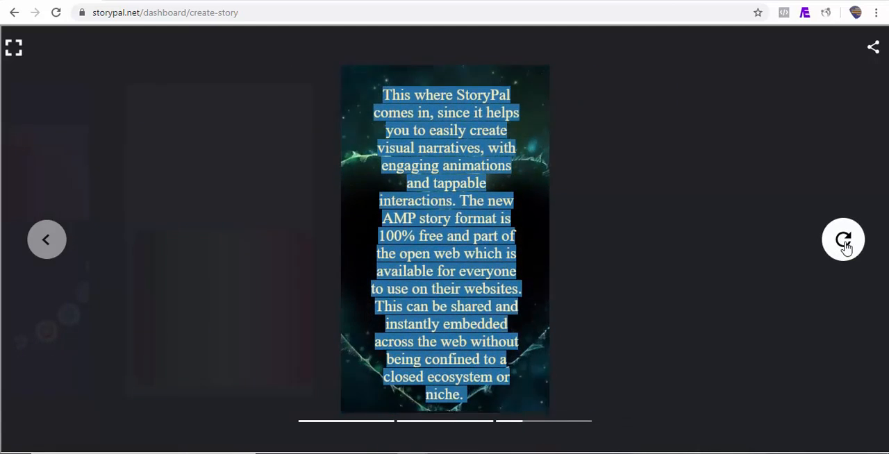
left_click(14, 48)
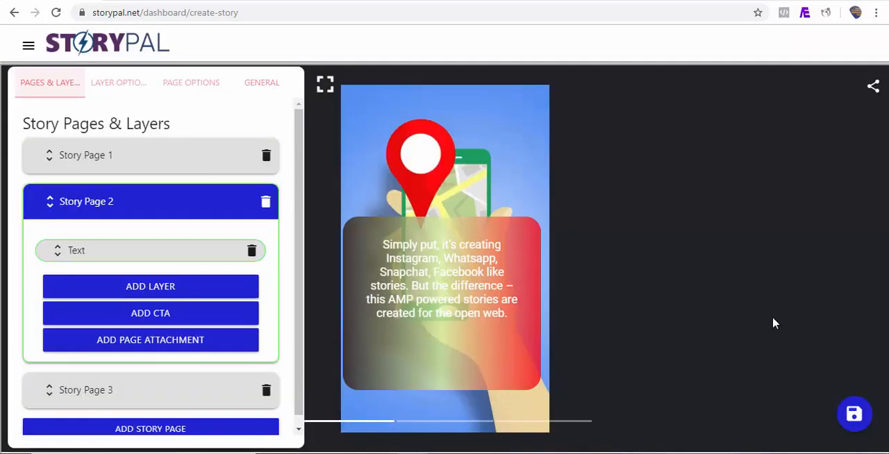
Enter "What Exactly Is Google AMP Story?" as the story title and "StoryPal" as the story publisher in the general information.
left_click(263, 87)
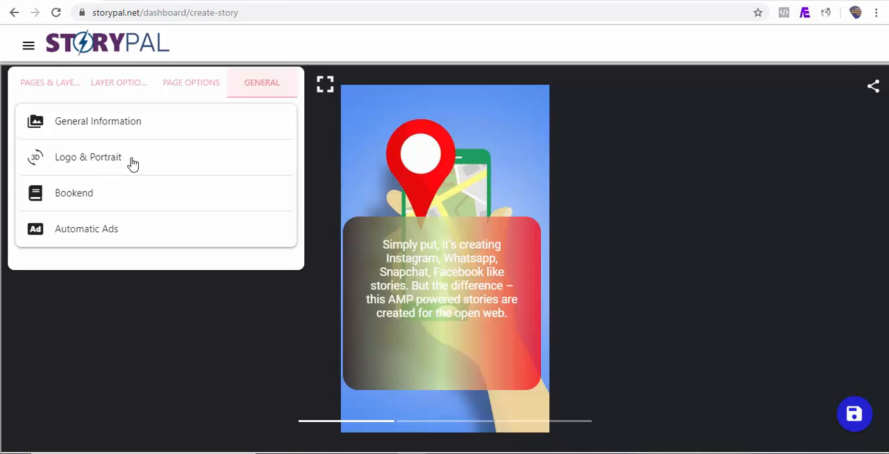
left_click(97, 125)
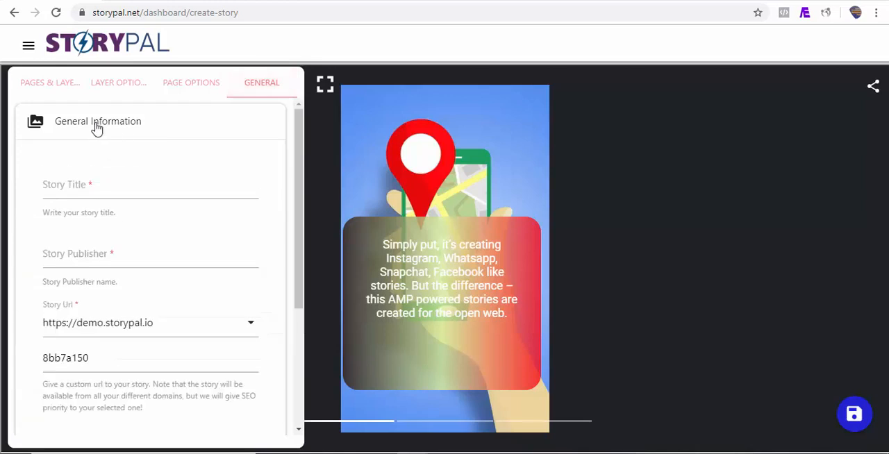
left_click(107, 197)
type("What Exactly Is Google AMP Story?")
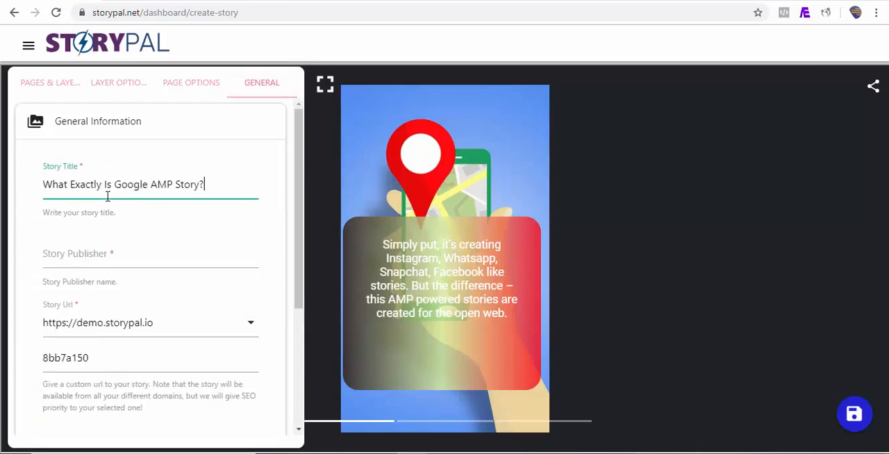
left_click(130, 260)
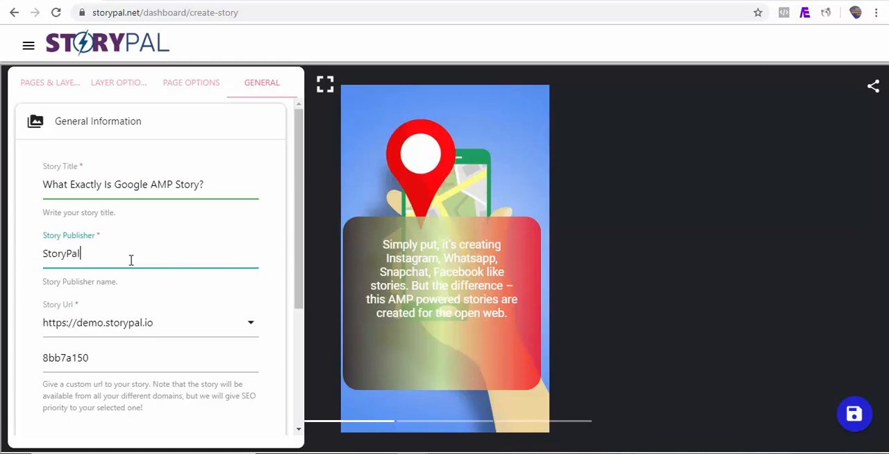
scroll(299, 302, "down", 1)
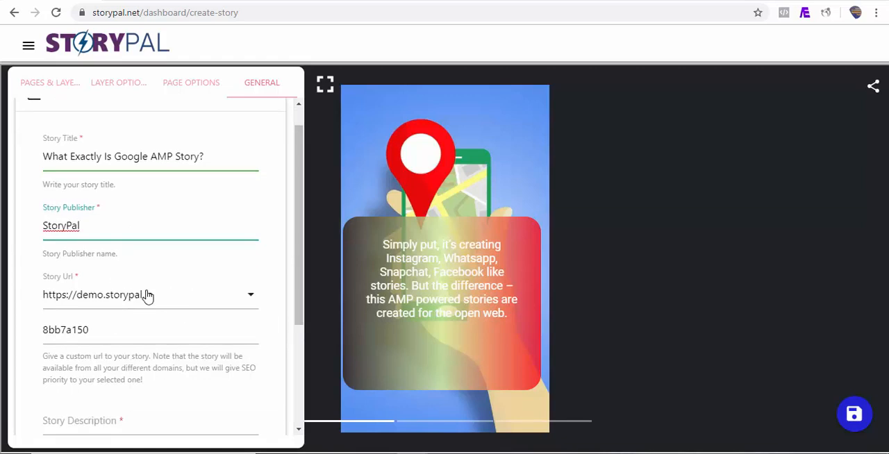
left_click(227, 302)
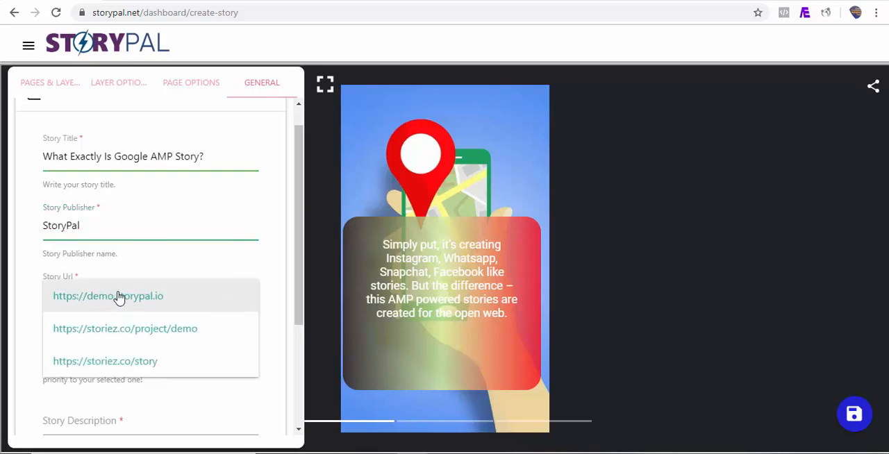
left_click(138, 366)
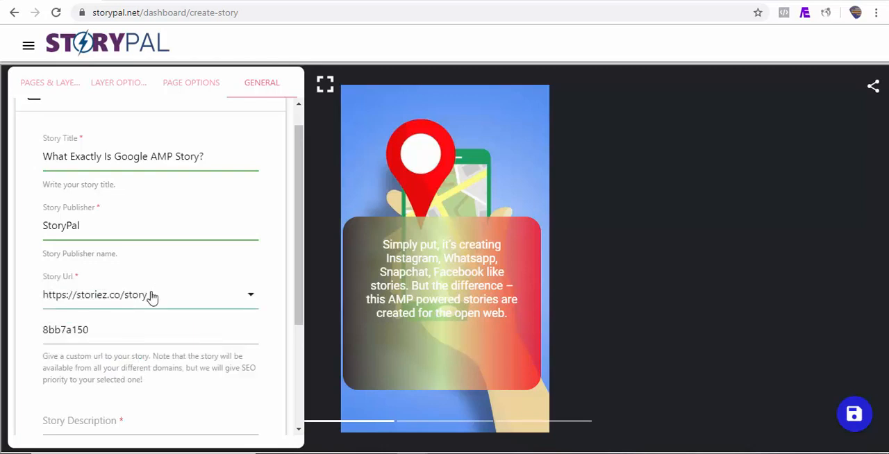
left_click_drag(98, 333, 38, 341)
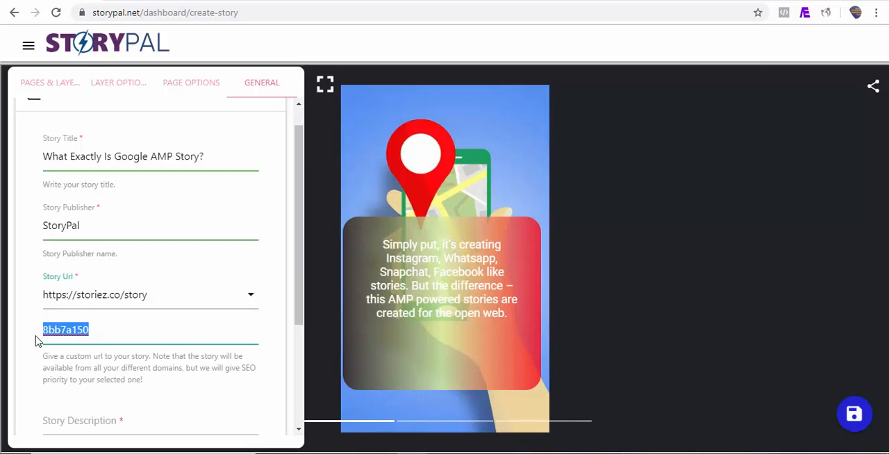
type("what-is-google-amp-story")
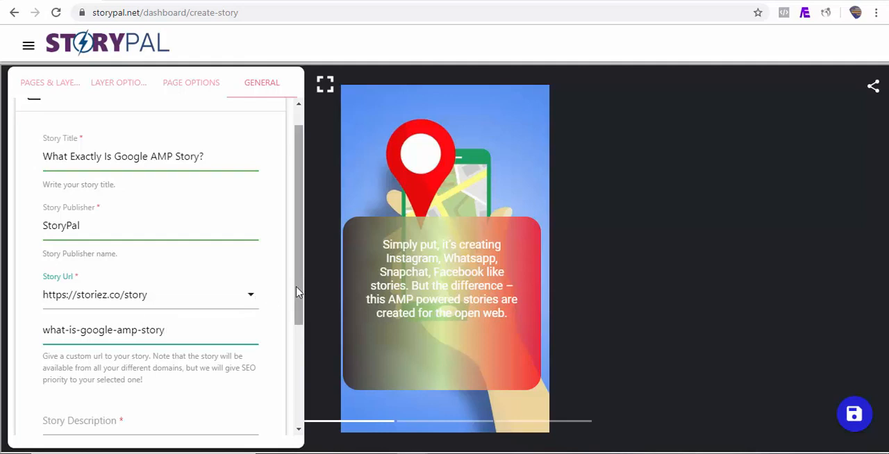
Fill in the story description with "What Exactly Is Google AMP Story?".
left_click_drag(296, 292, 297, 341)
left_click(148, 336)
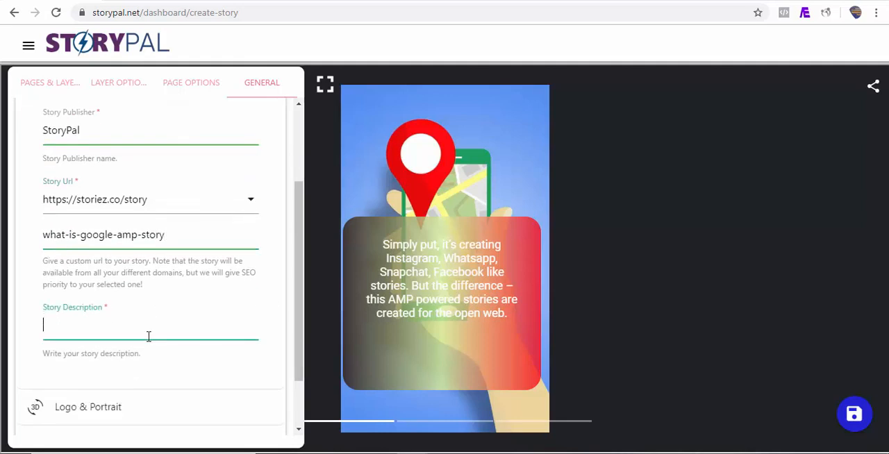
type("What Exactly Is Google AMP Story?")
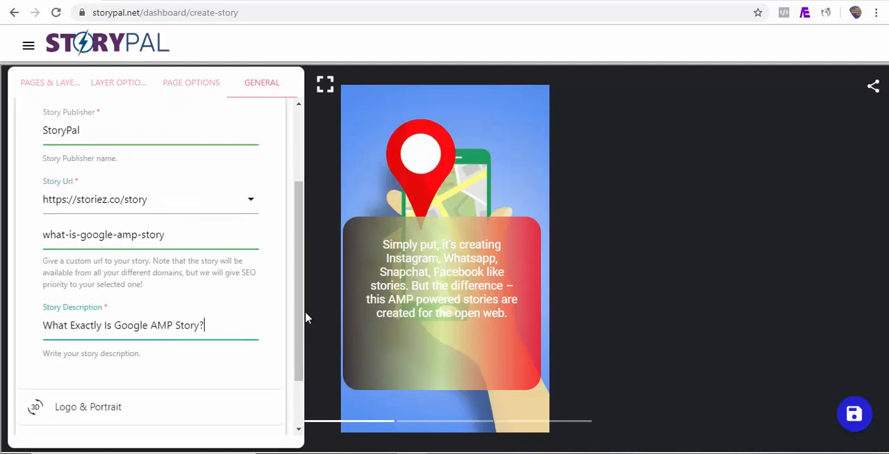
Set the pro.png image from the media files as the publisher logo.
left_click_drag(301, 318, 302, 360)
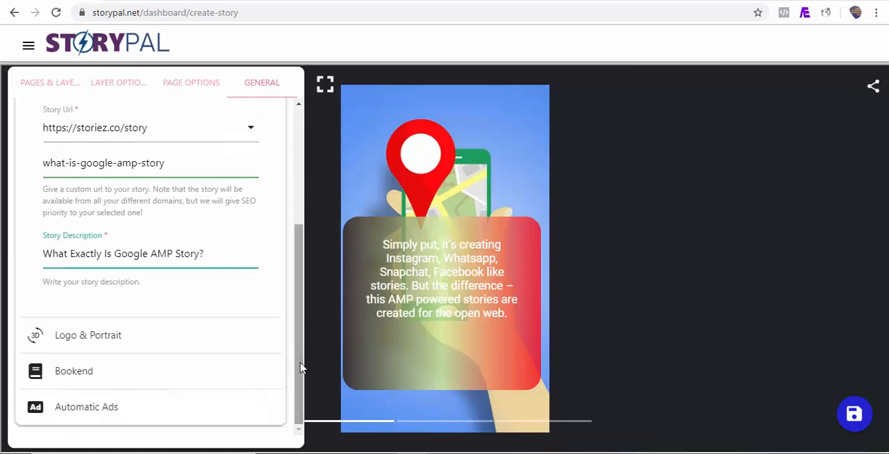
left_click(95, 340)
left_click(73, 201)
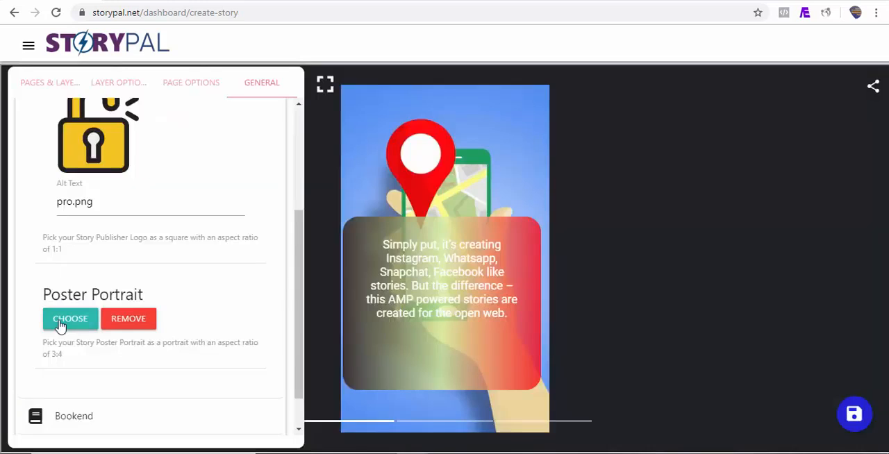
Set twitter-chirp-tweet.jpg from the media files as the story's poster portrait.
left_click(62, 321)
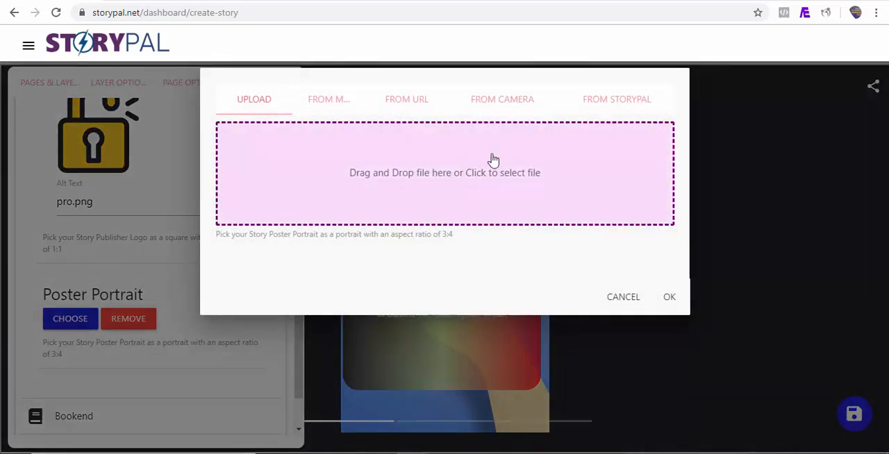
left_click(318, 99)
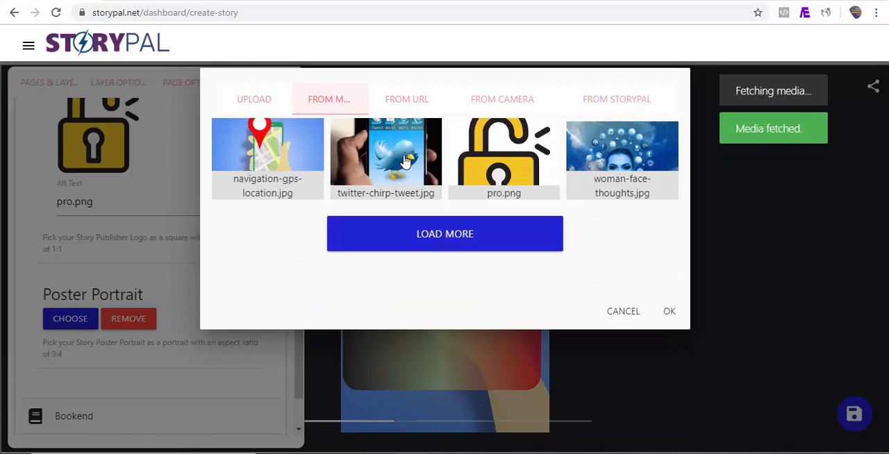
left_click(362, 158)
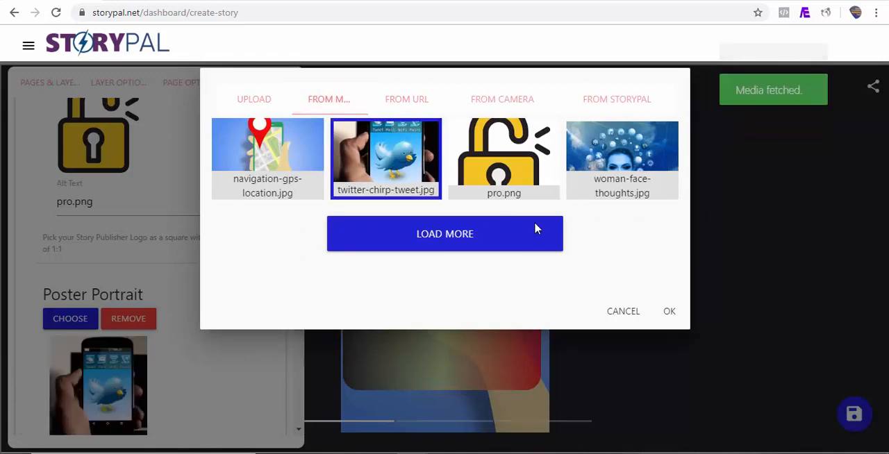
left_click(669, 312)
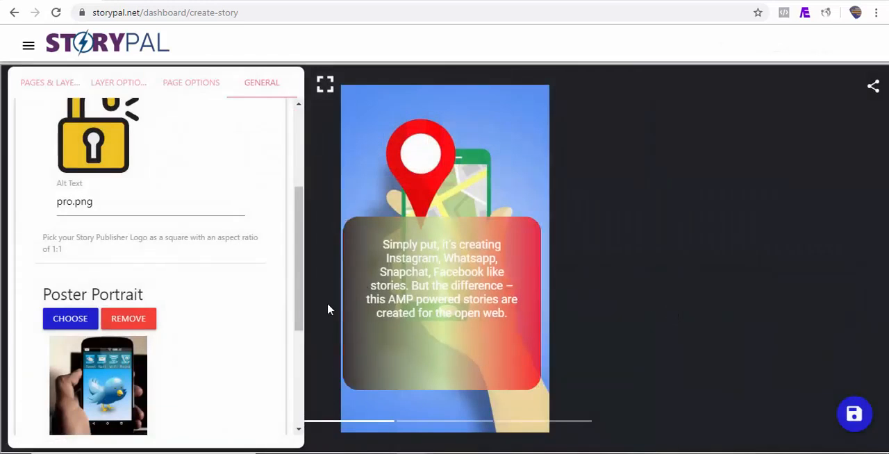
Save the story and open the list of all stories.
left_click(857, 417)
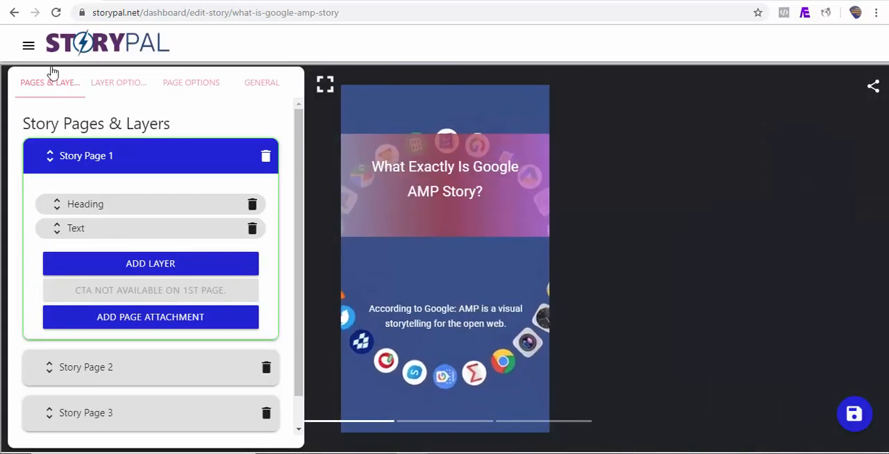
left_click(28, 45)
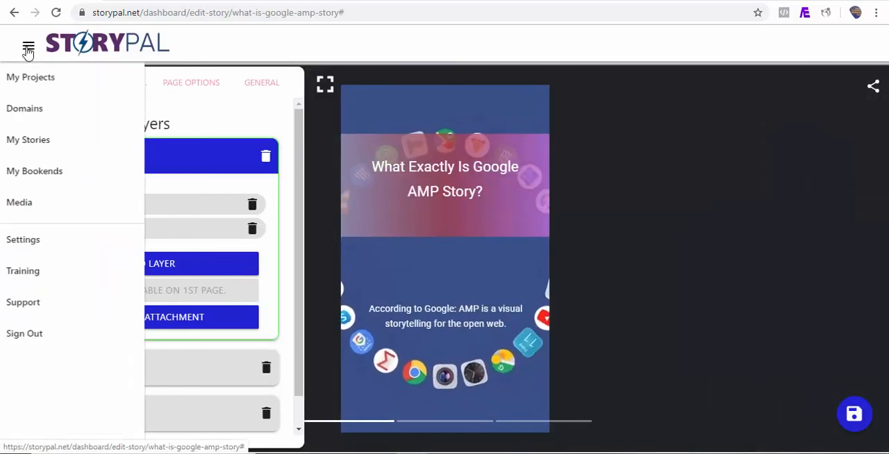
left_click(82, 150)
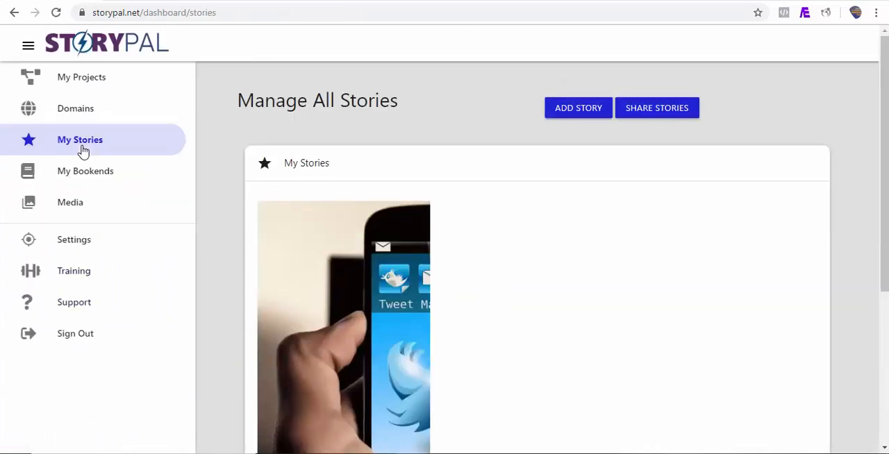
View the published "What Exactly Is Google AMP Story?" story and page through it to the end.
scroll(663, 208, "down", 4)
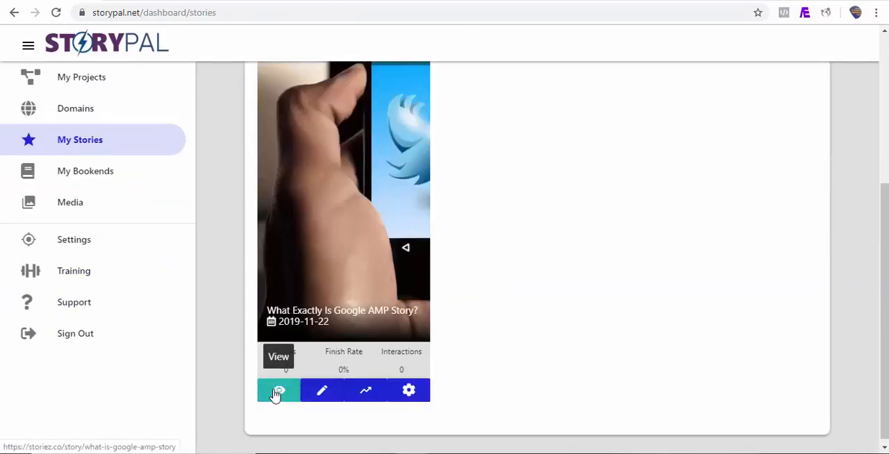
left_click(278, 392)
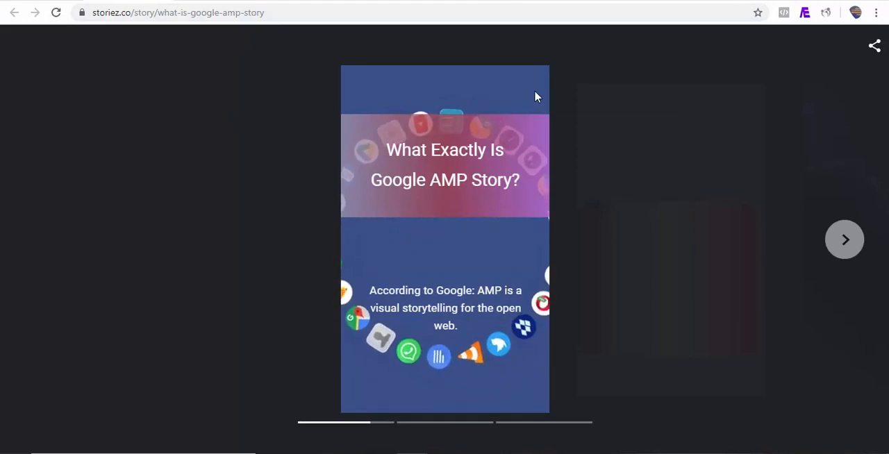
left_click(847, 240)
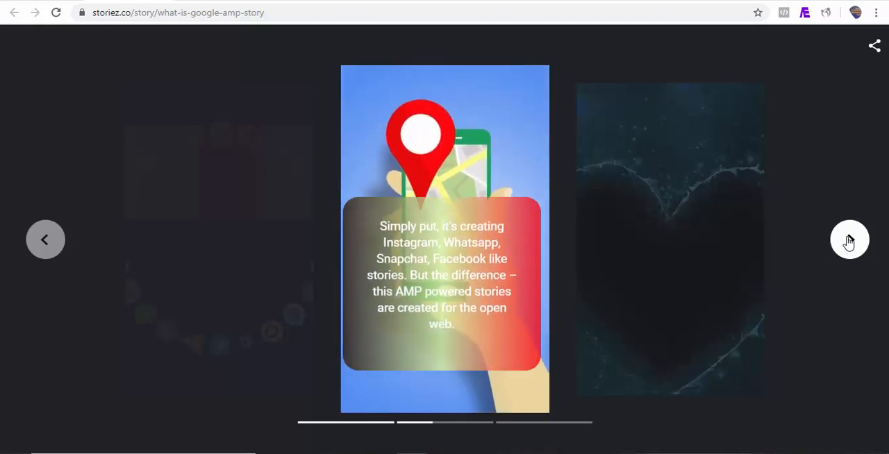
left_click(851, 240)
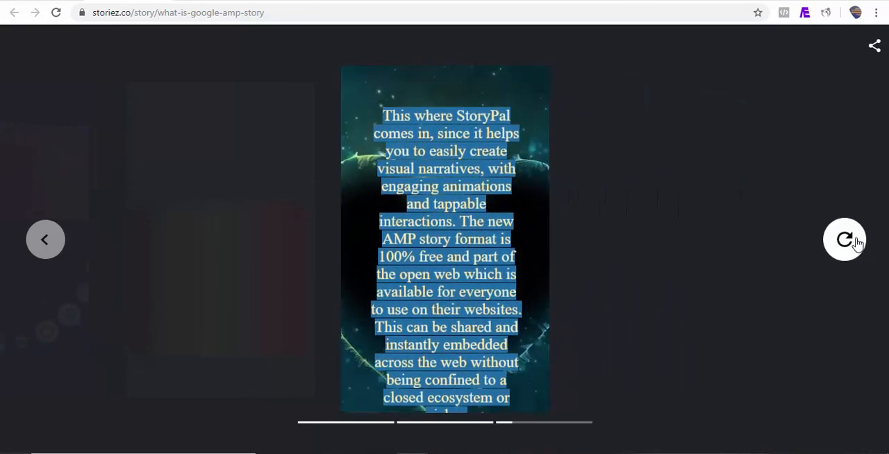
left_click(858, 242)
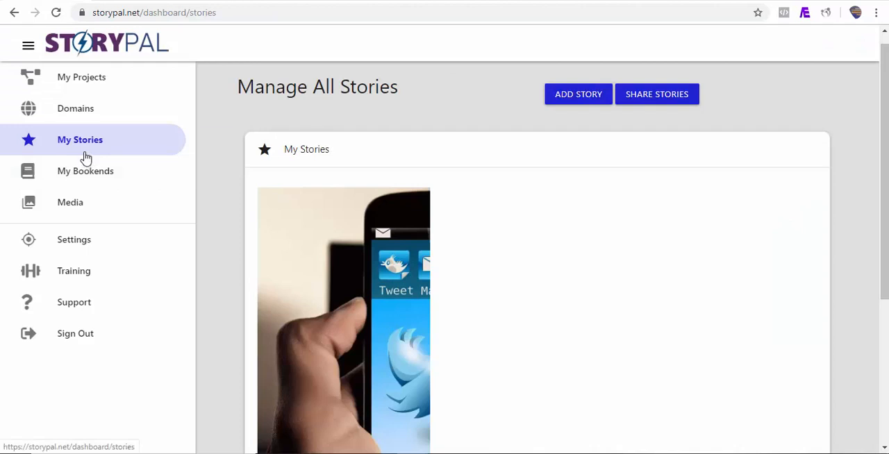
Start a new story and choose Website as the source for its pages.
left_click(574, 94)
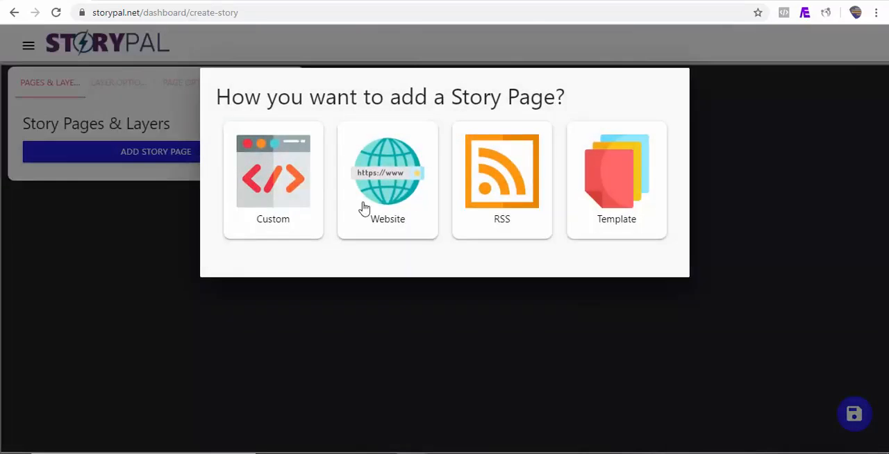
left_click(387, 193)
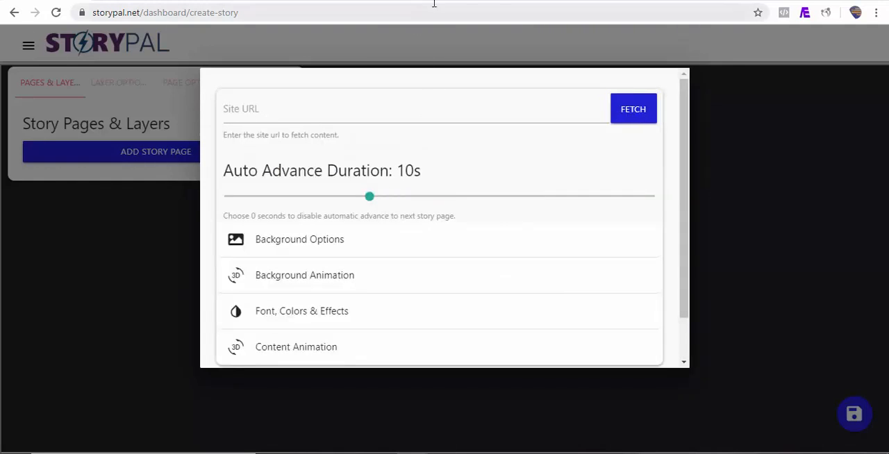
Copy the address of Vanity Fair's "Inside the Fall of WeWork" article and enter it as the site URL for the new StoryPal story.
left_click(439, 1)
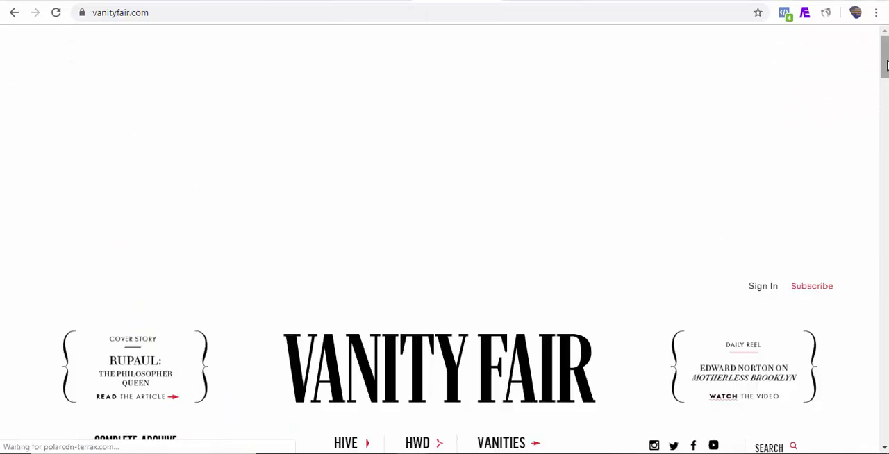
scroll(722, 278, "down", 5)
left_click(722, 161)
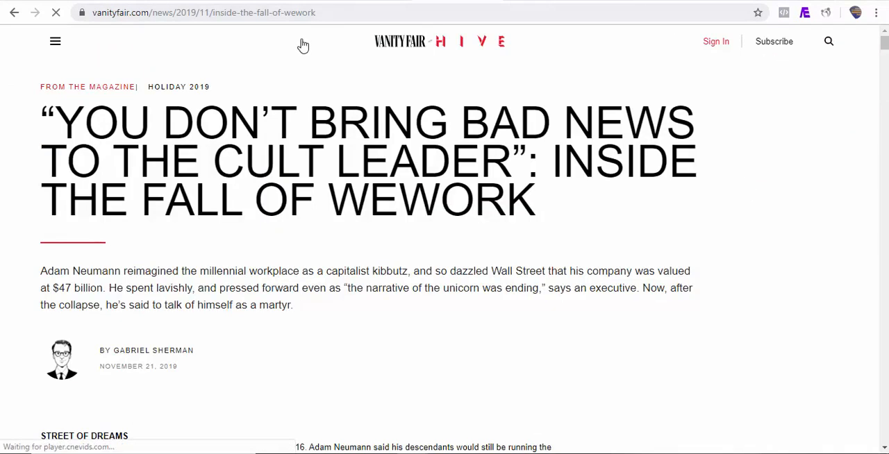
left_click(331, 15)
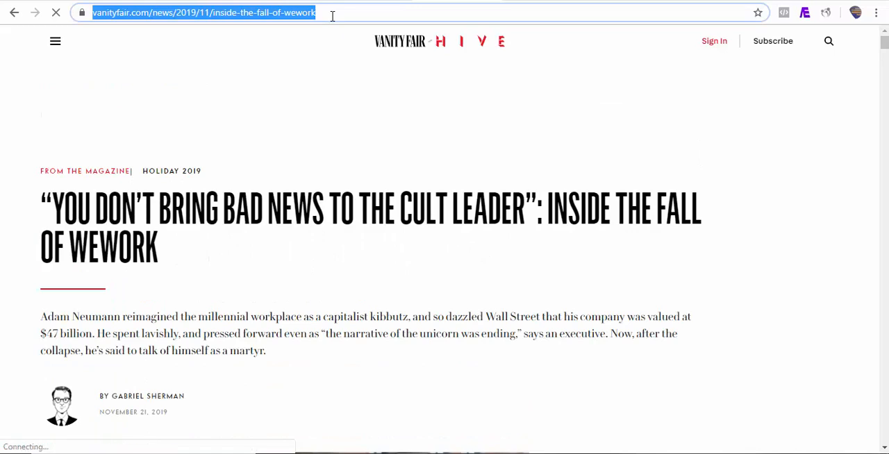
right_click(331, 15)
left_click(360, 88)
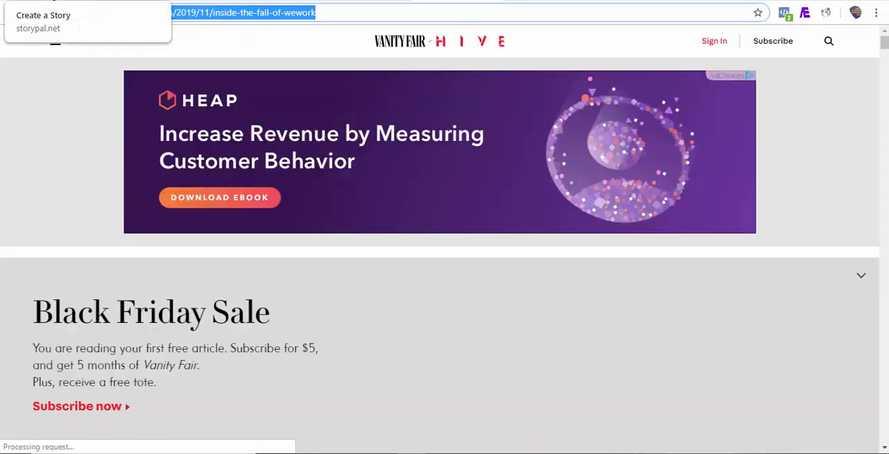
left_click(69, 0)
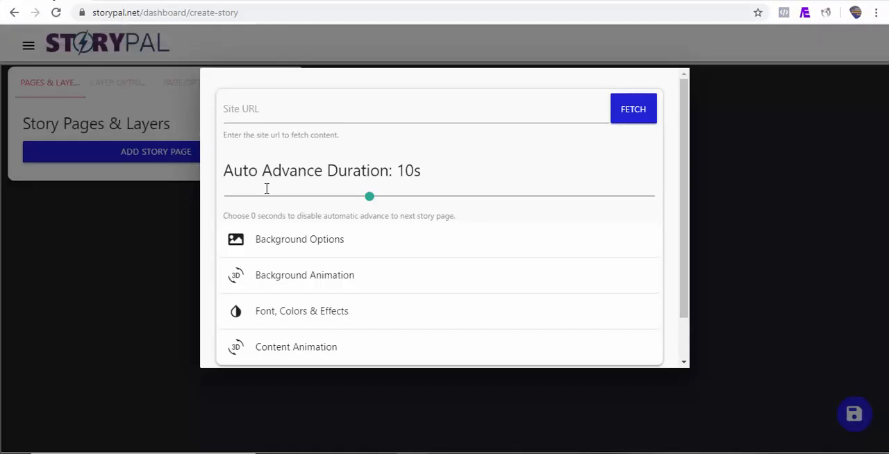
left_click(297, 111)
key("ctrl+v")
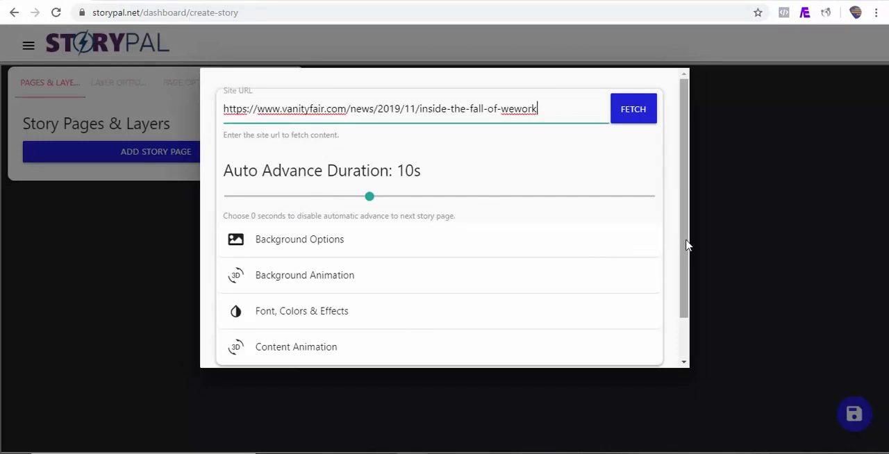
Set the background animation for the fetched website pages to Drop.
left_click_drag(688, 244, 685, 273)
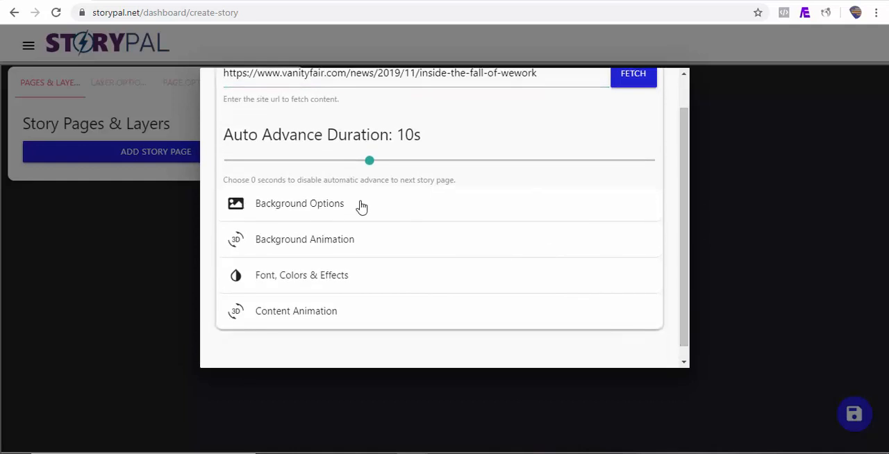
left_click(331, 203)
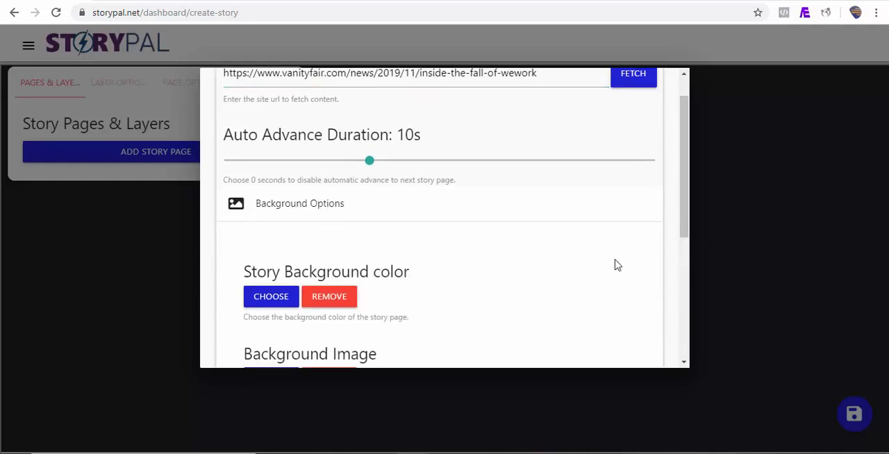
left_click(321, 206)
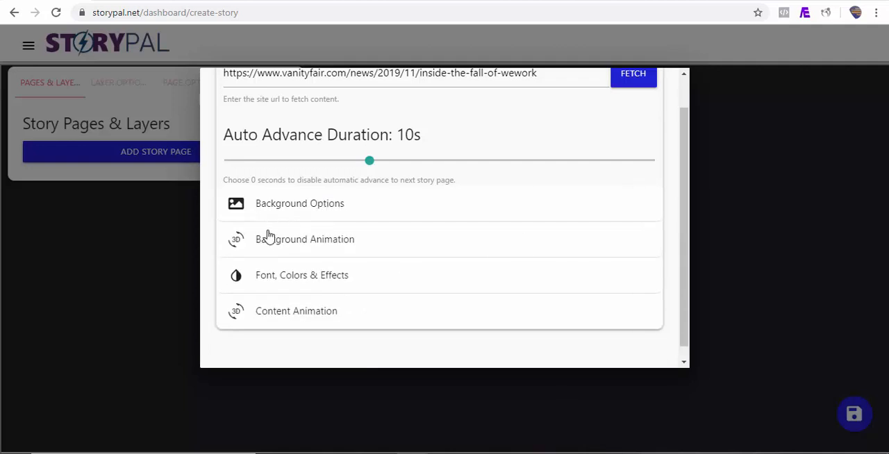
left_click(310, 239)
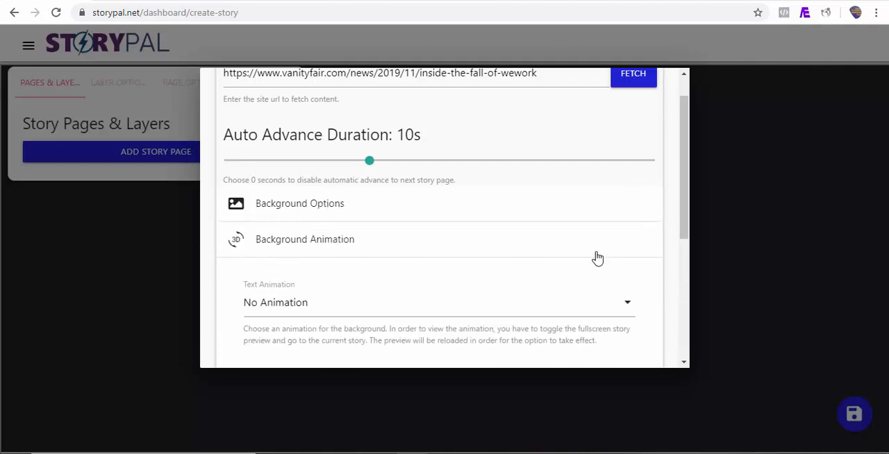
scroll(687, 210, "down", 1)
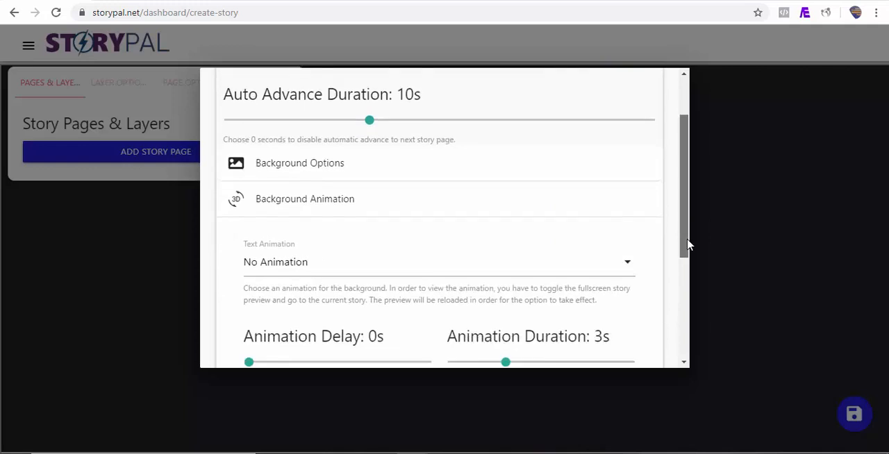
left_click(560, 240)
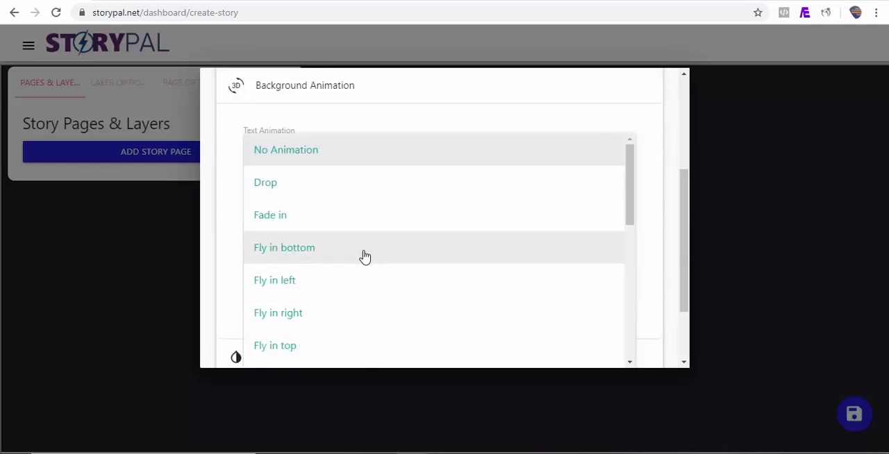
left_click(290, 193)
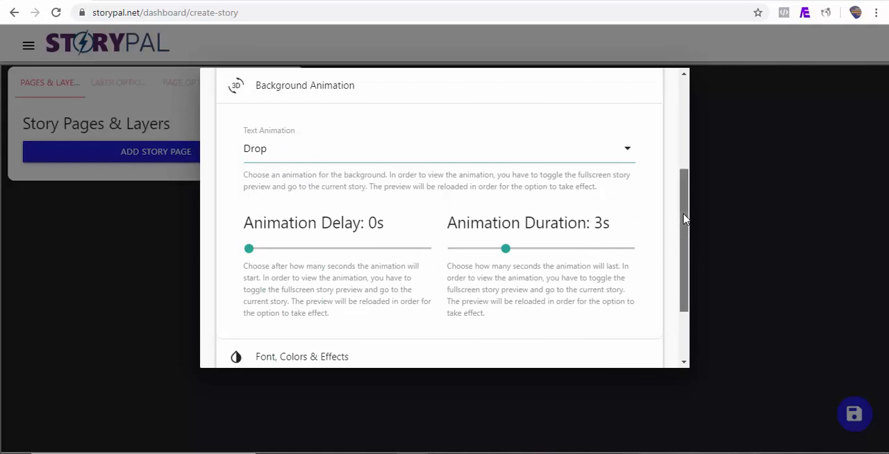
Set the content animation to Fly in right with an animation delay of 1.1 s.
scroll(683, 239, "down", 1)
left_click_drag(684, 231, 685, 276)
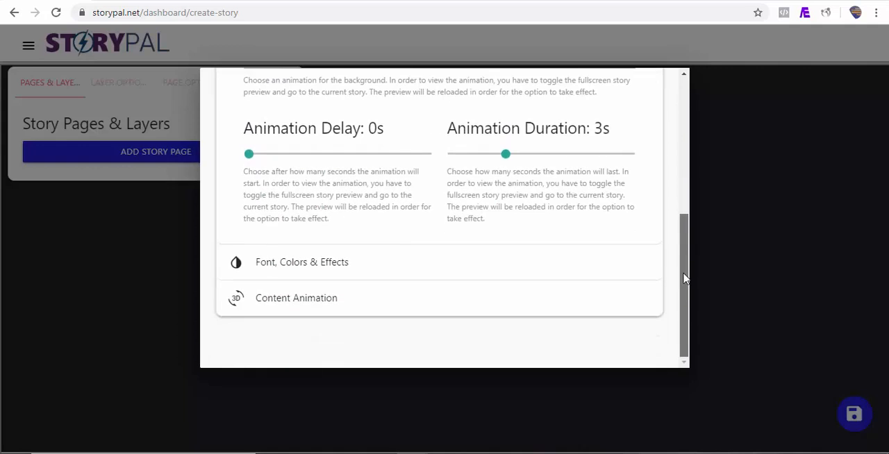
left_click(338, 272)
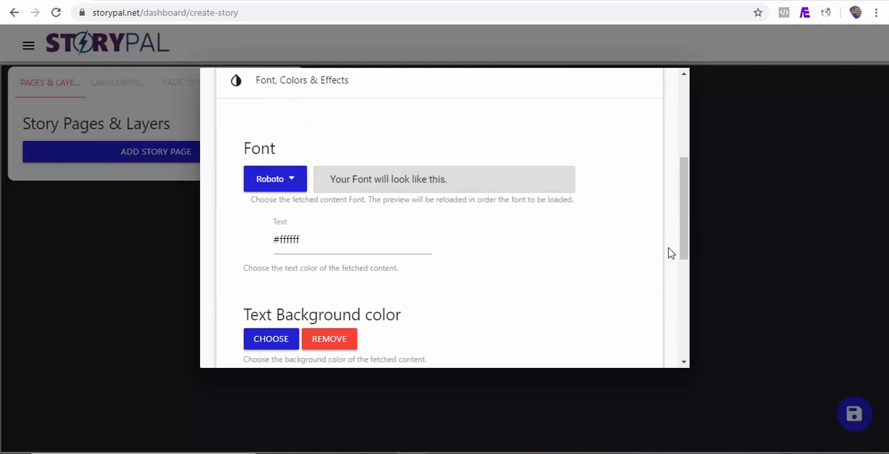
left_click_drag(683, 254, 684, 338)
left_click(303, 310)
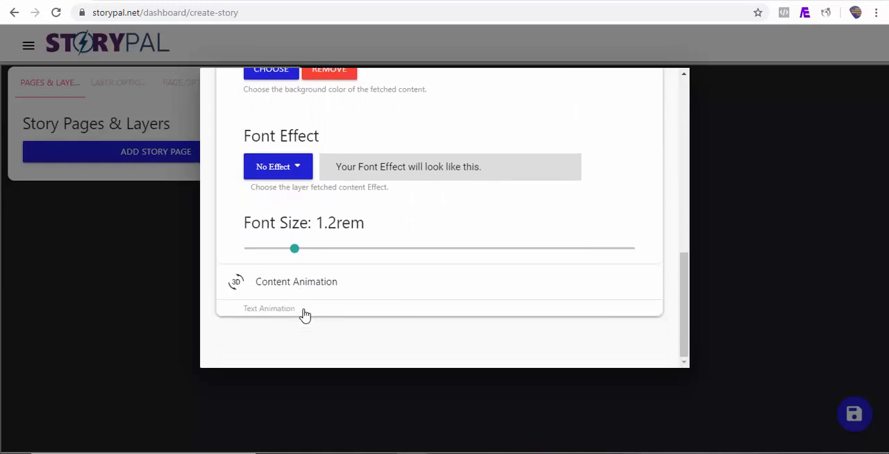
scroll(471, 239, "down", 3)
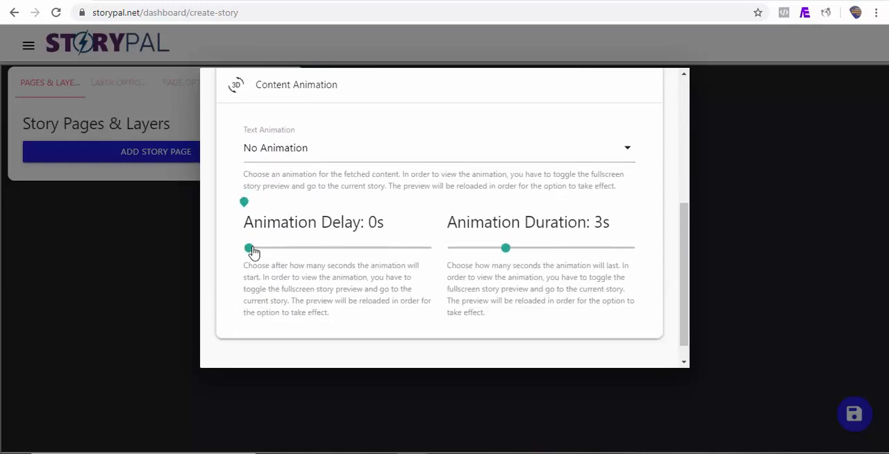
left_click_drag(252, 252, 270, 252)
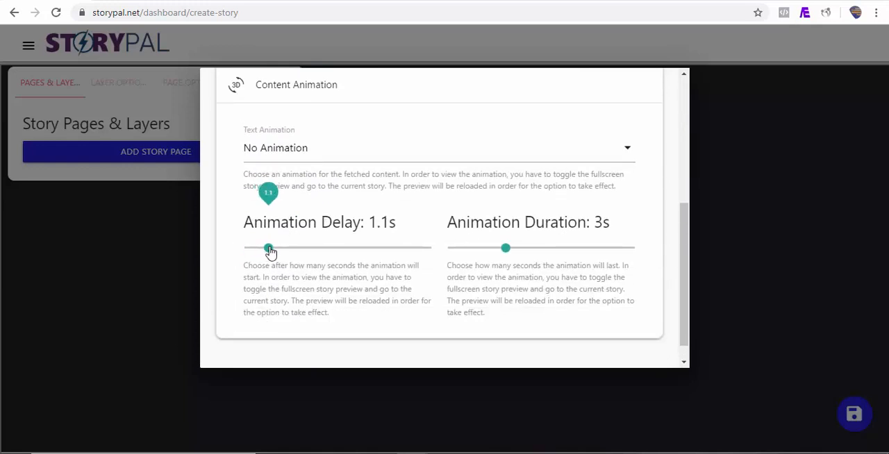
left_click(373, 159)
left_click(373, 159)
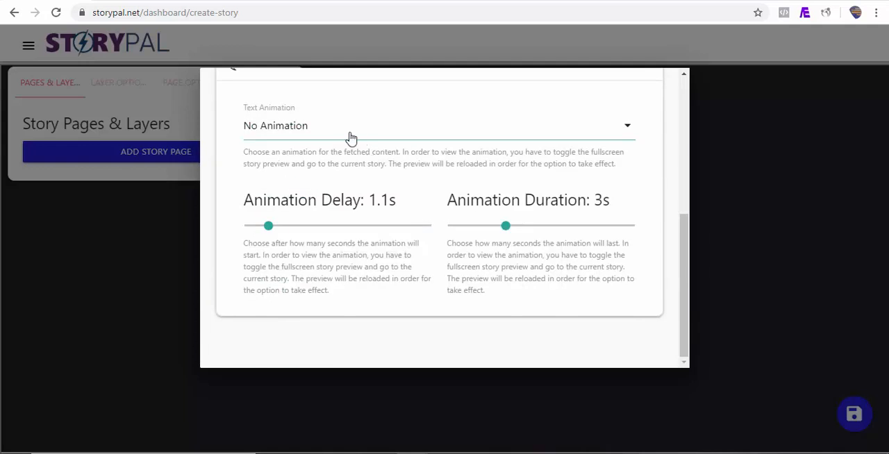
left_click(350, 138)
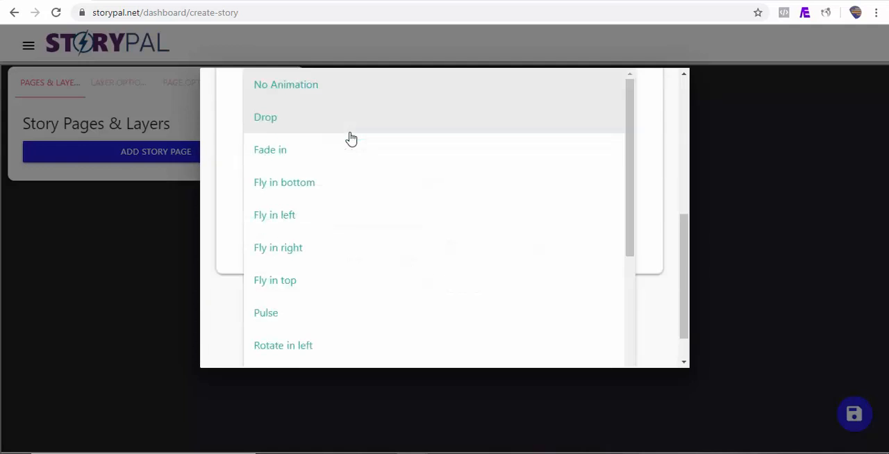
left_click(310, 262)
Fetch the article's content and decline automatic story creation so that pages can be added manually.
left_click_drag(683, 301, 672, 132)
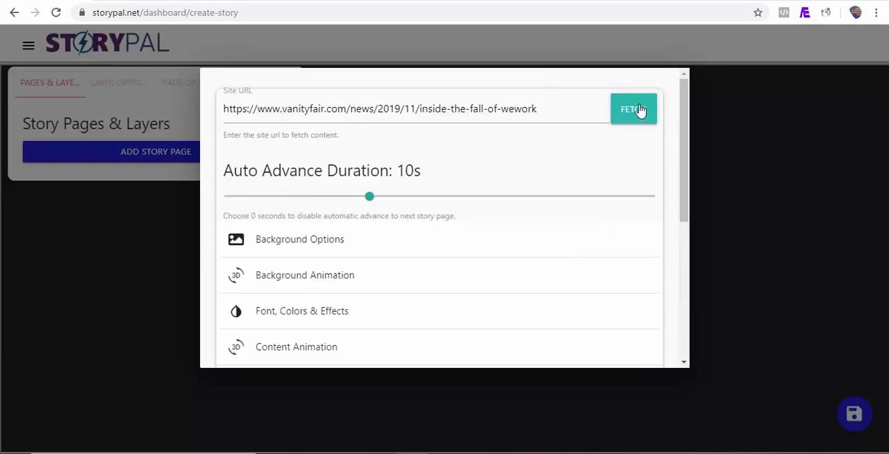
left_click(639, 111)
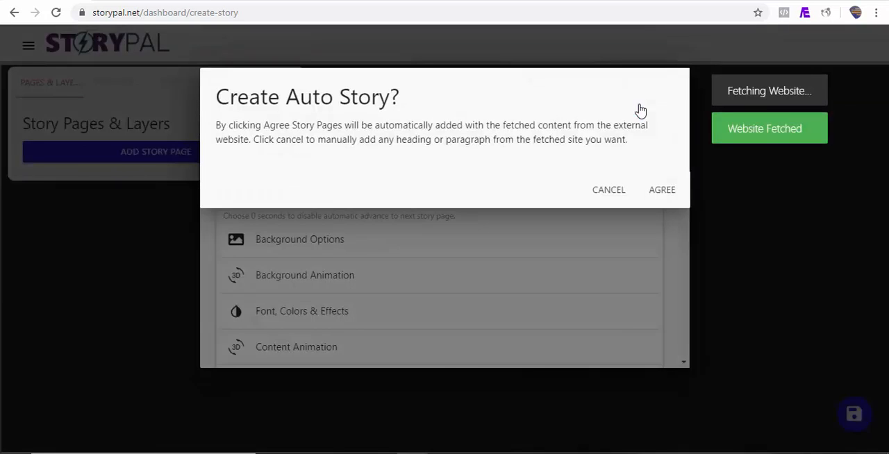
left_click(608, 193)
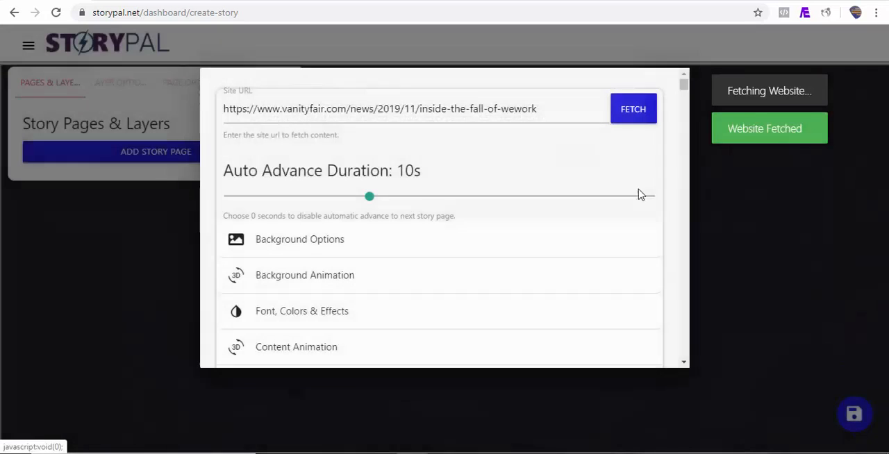
Add the fetched article's main heading and its first paragraph as separate story pages.
left_click_drag(684, 87, 683, 105)
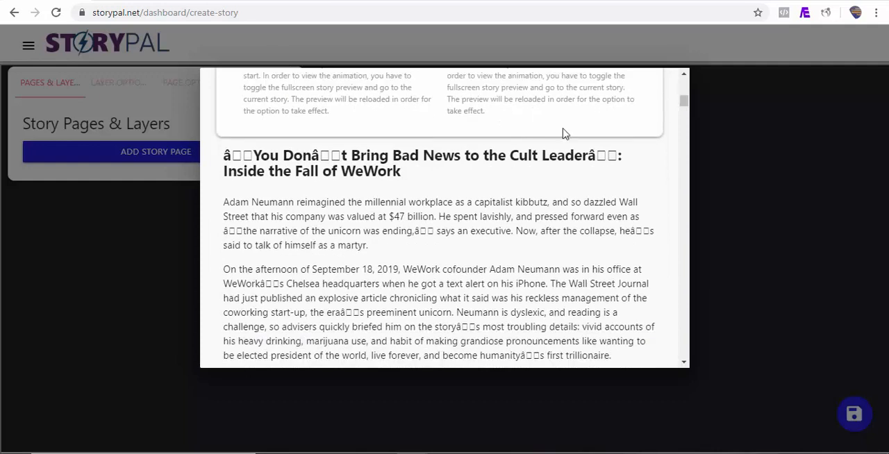
left_click(388, 170)
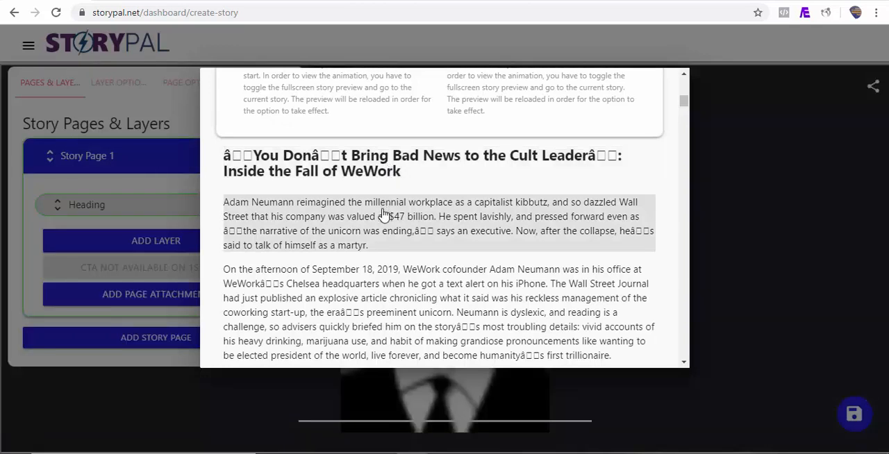
left_click(383, 212)
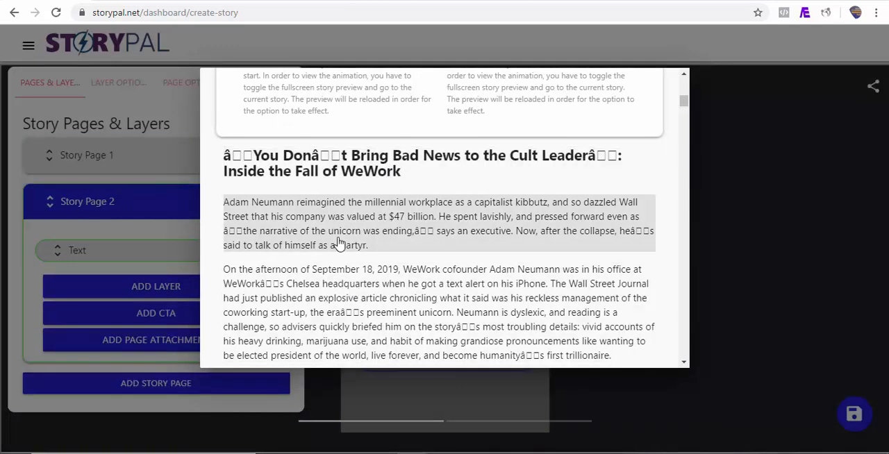
Add the article paragraphs starting "On the afternoon of September 18, 2019" and "For an embattled CEO" as separate story pages and close the fetch dialog.
left_click(343, 287)
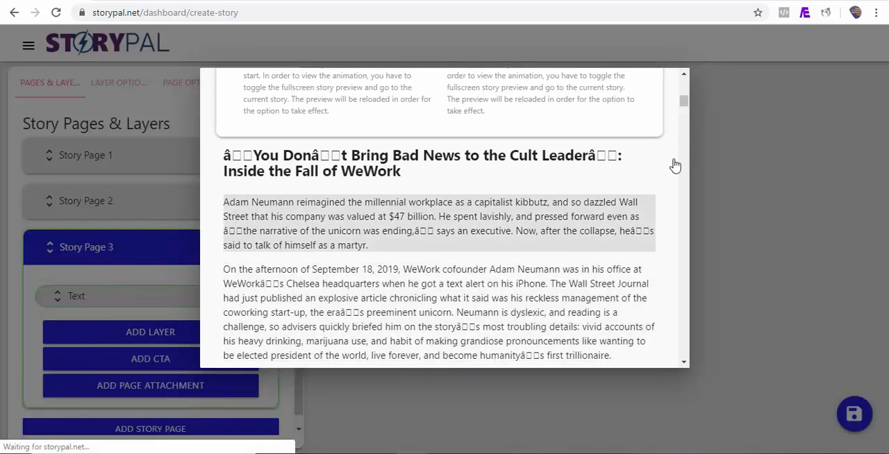
scroll(683, 101, "up", 4)
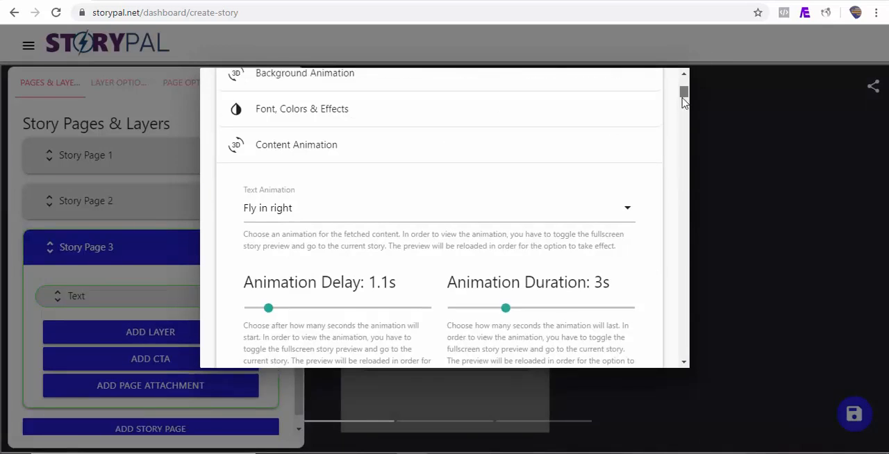
left_click_drag(684, 94, 682, 117)
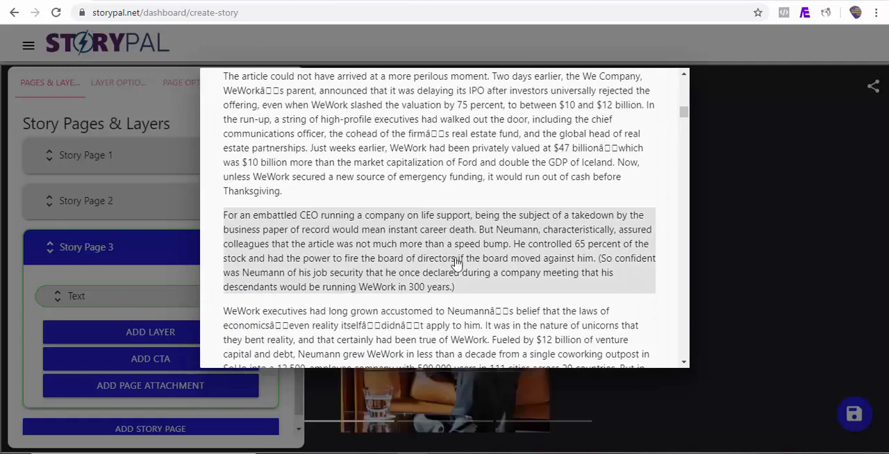
left_click(417, 265)
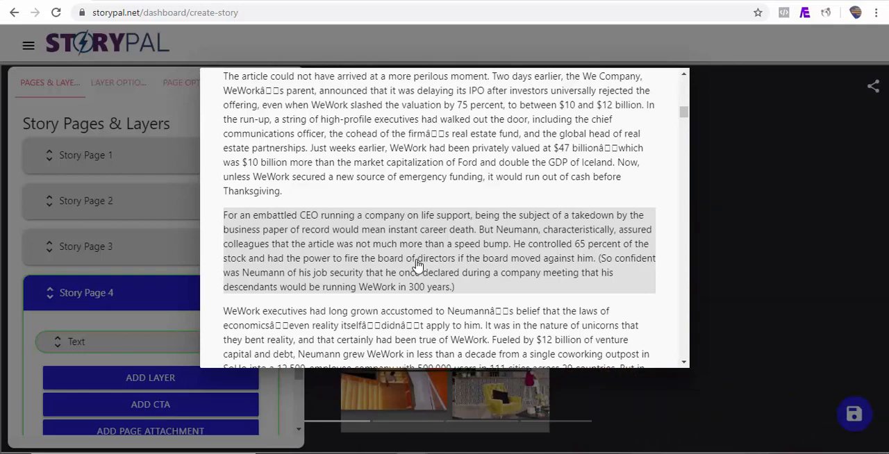
left_click(717, 179)
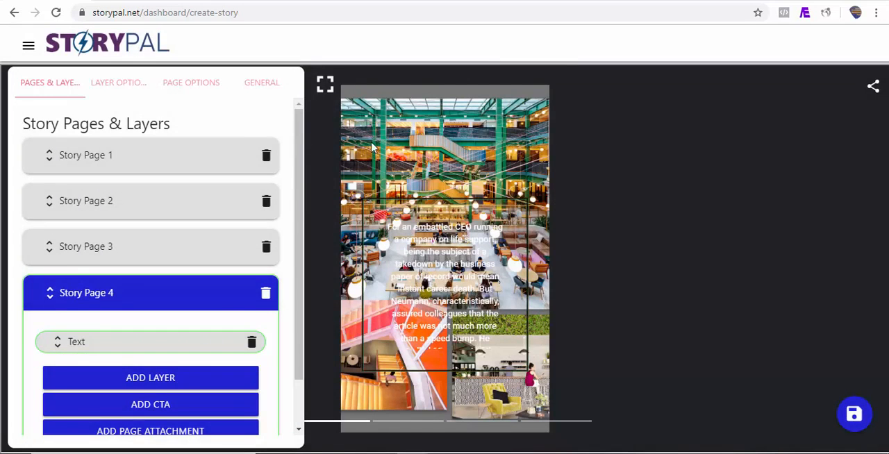
Preview all four fetched story pages in fullscreen, then return to the editor.
left_click(325, 86)
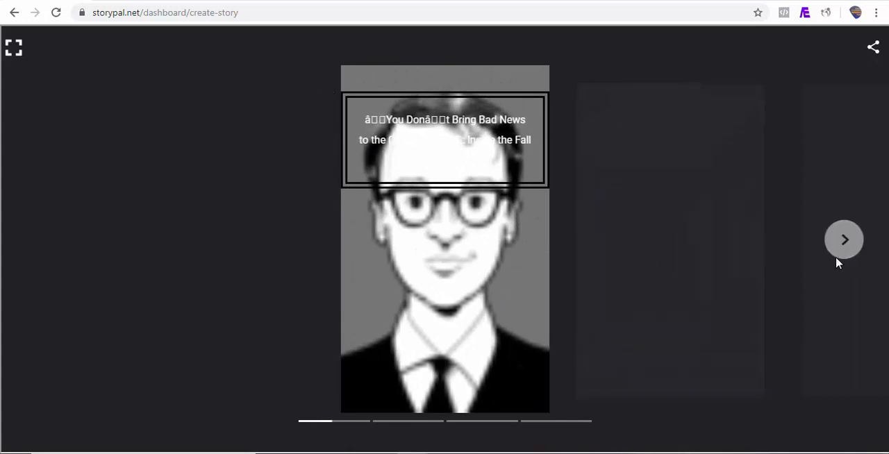
left_click(845, 243)
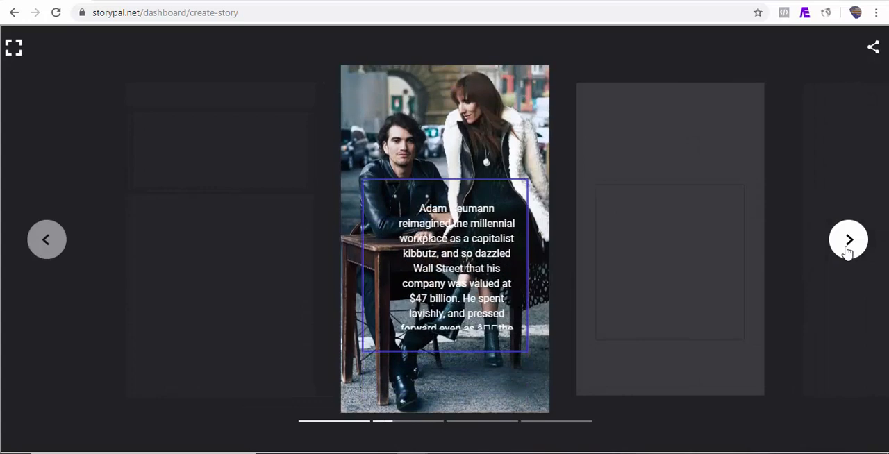
left_click(848, 243)
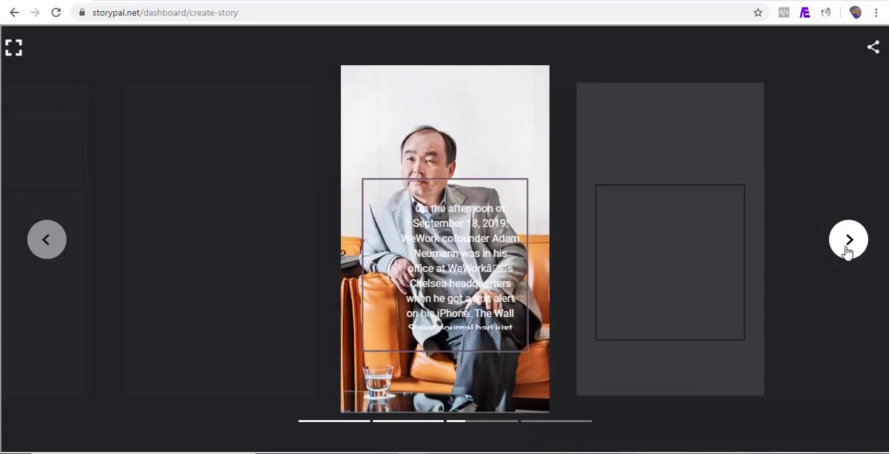
left_click(847, 246)
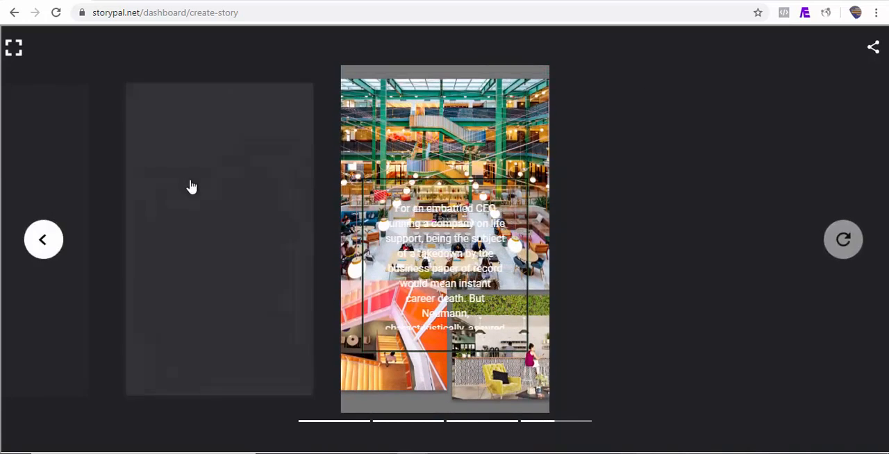
left_click(14, 48)
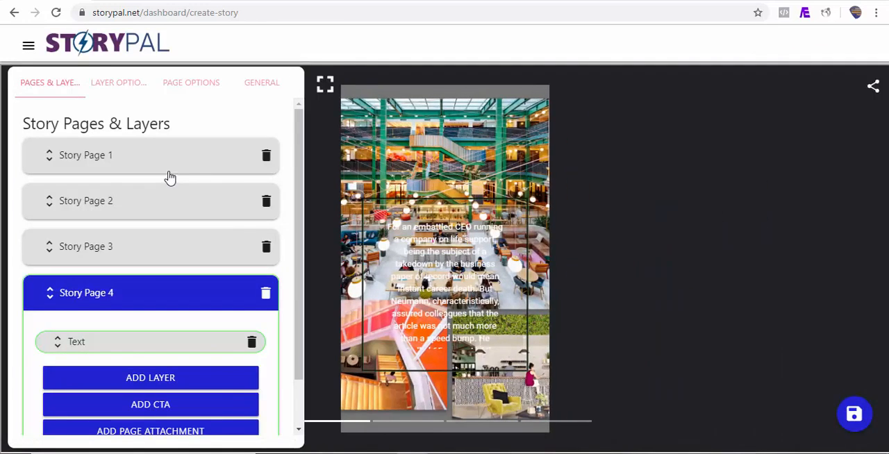
Select Story Page 1 and play through the four restyled story pages in fullscreen before returning to the editor.
left_click(169, 172)
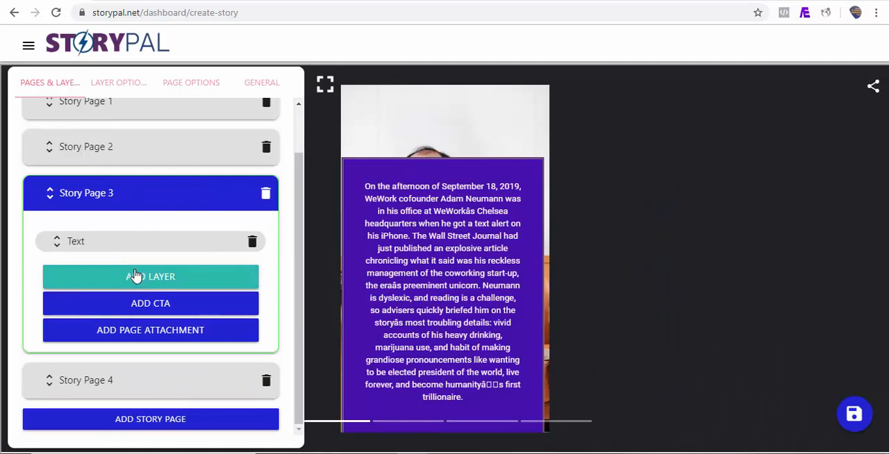
left_click(87, 102)
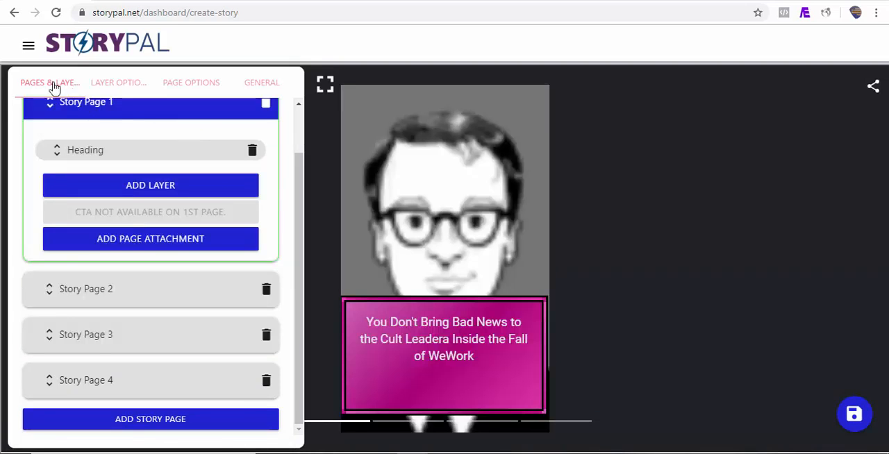
left_click(325, 84)
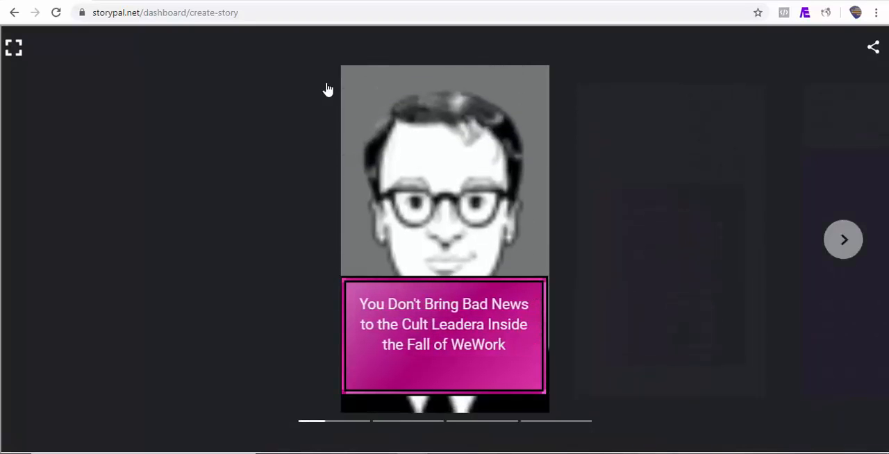
left_click(859, 249)
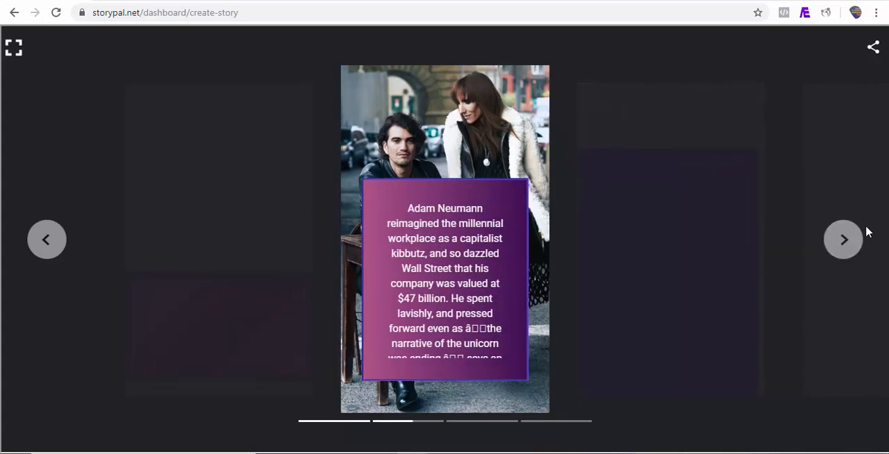
left_click(849, 243)
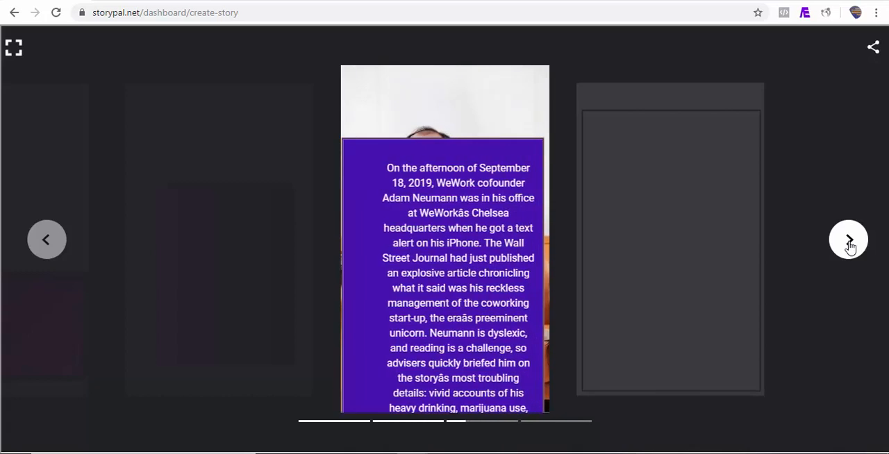
left_click(848, 243)
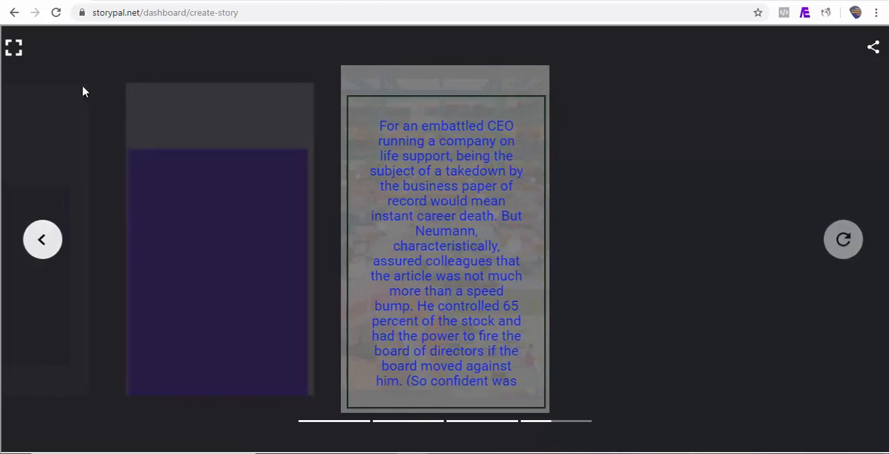
left_click(14, 50)
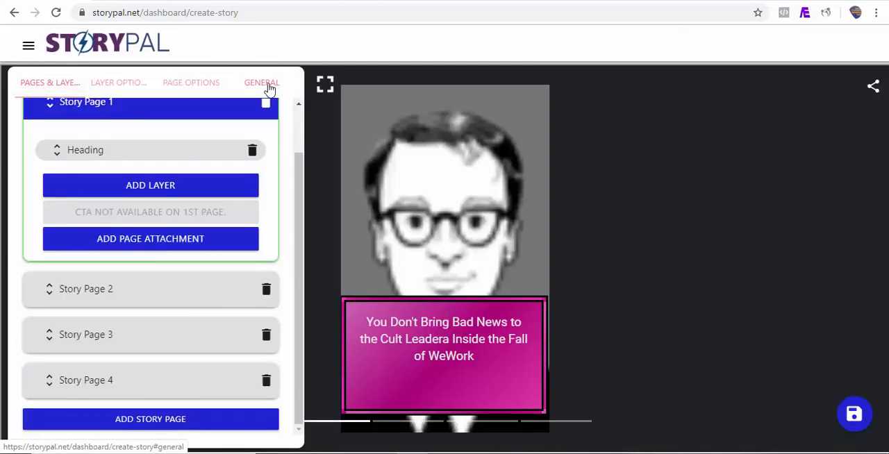
Open the story's general information settings.
left_click(266, 82)
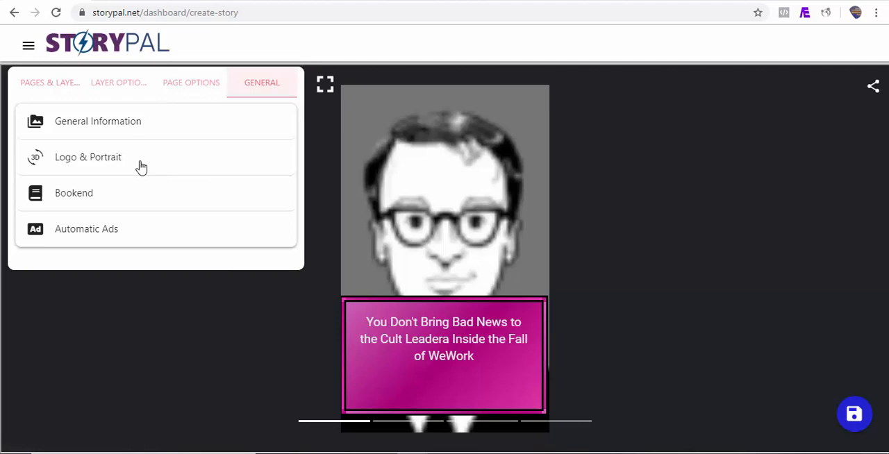
left_click(120, 132)
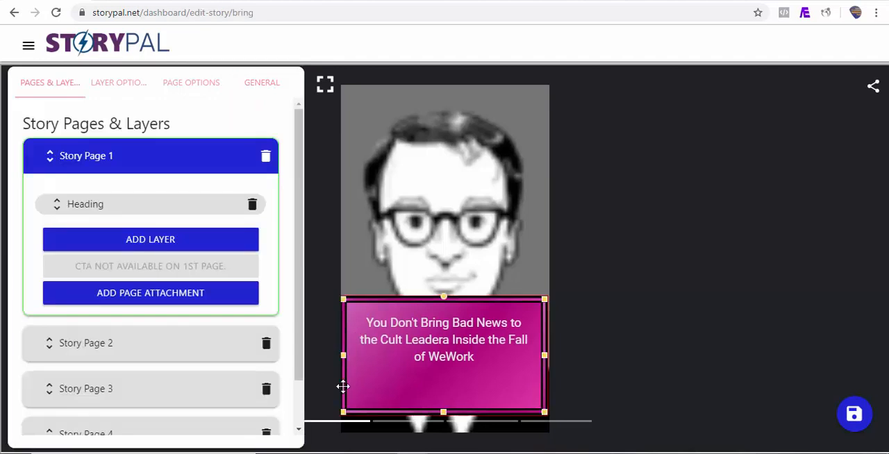
Go to the list of all stories and start a new story with RSS as the page source.
left_click(29, 47)
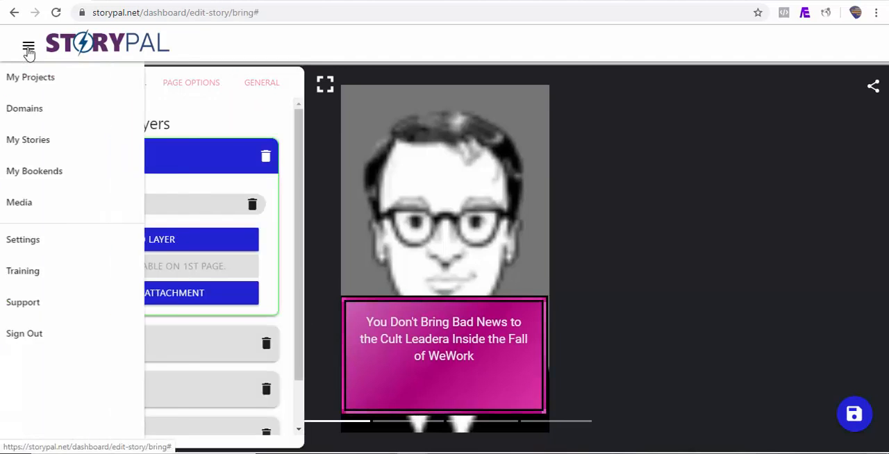
left_click(85, 147)
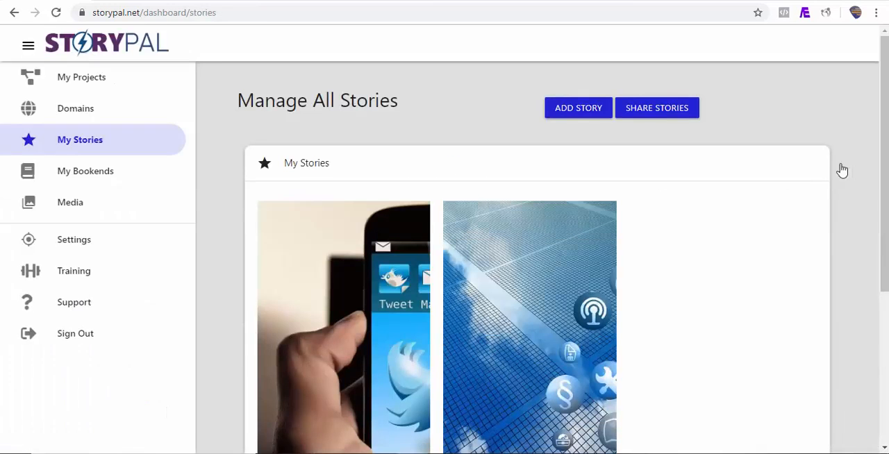
mouse_move(884, 170)
left_mouse_down()
mouse_move(884, 255)
mouse_move(883, 170)
left_mouse_up()
left_click(590, 115)
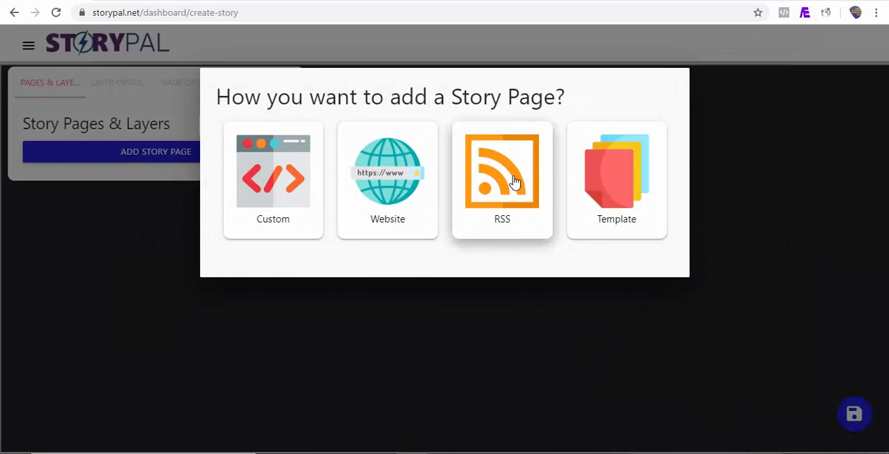
left_click(514, 182)
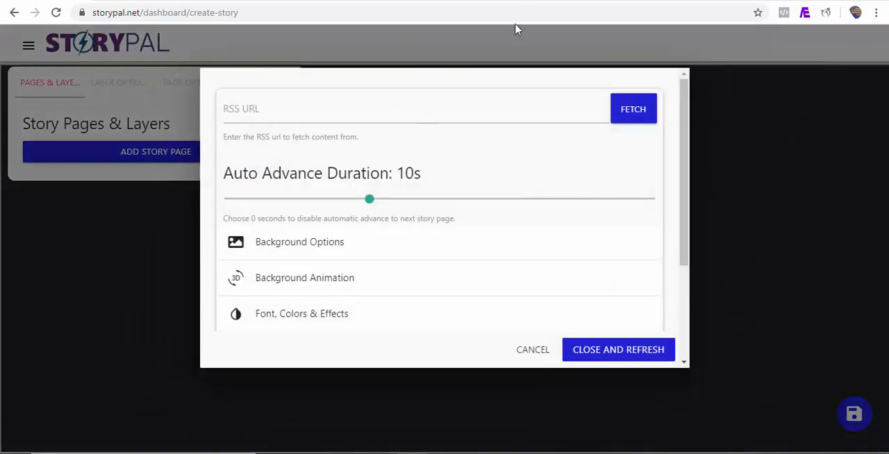
Switch to the Mashable home page and open its page source.
left_click(524, 1)
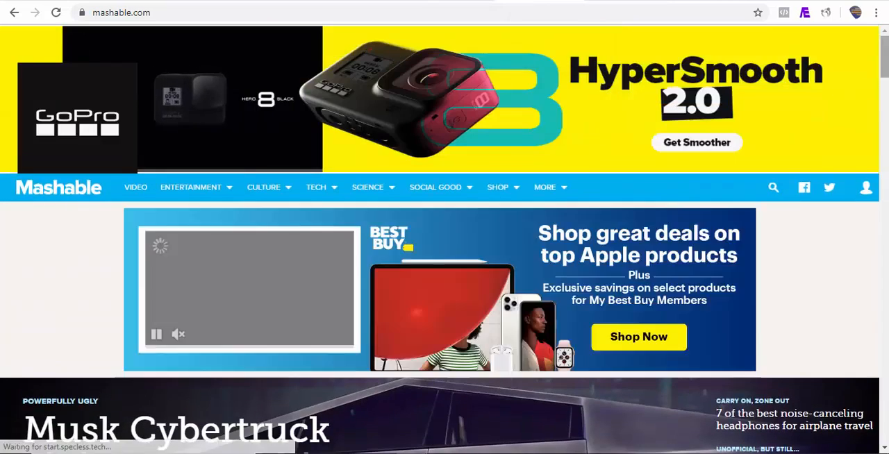
left_click_drag(884, 61, 884, 142)
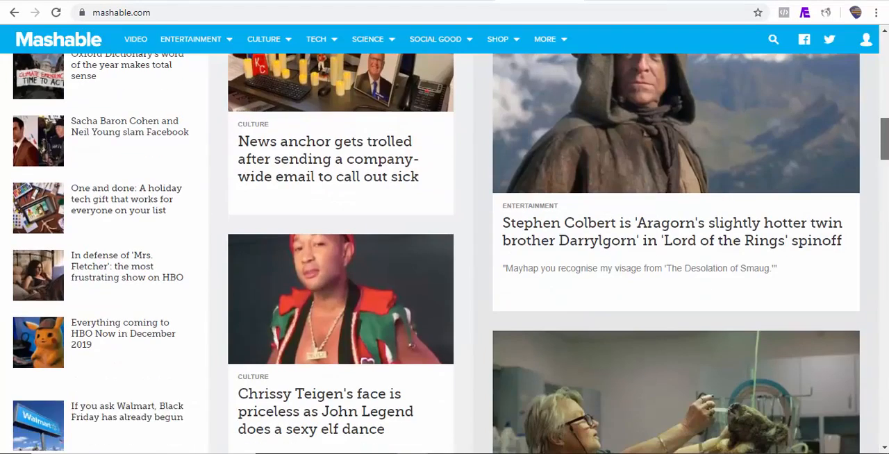
right_click(479, 324)
left_click(521, 298)
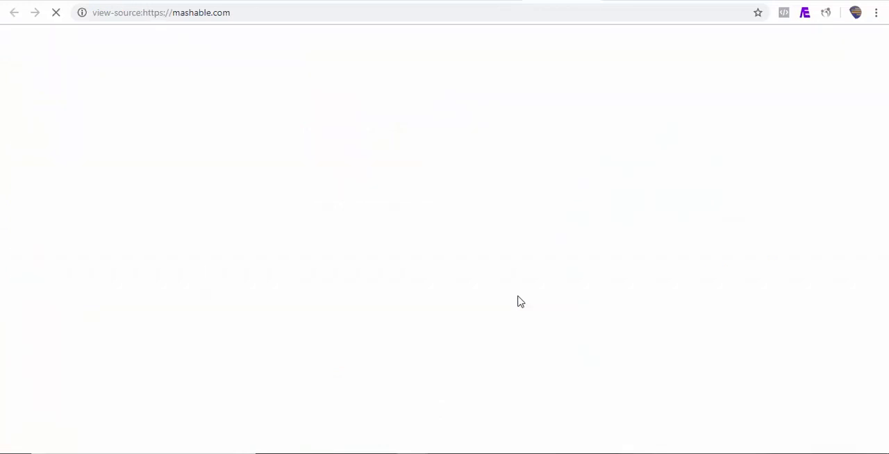
Search the page source for "rss" and select the Mashable RSS feed address for copying.
key("ctrl+f")
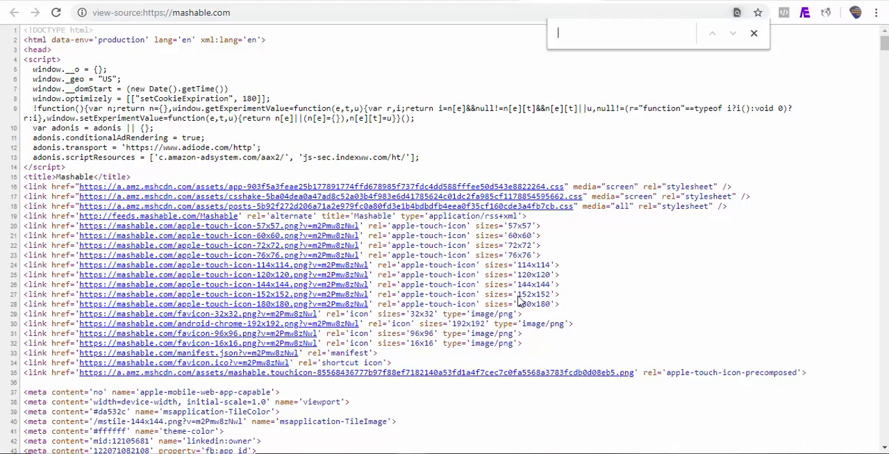
type("rss")
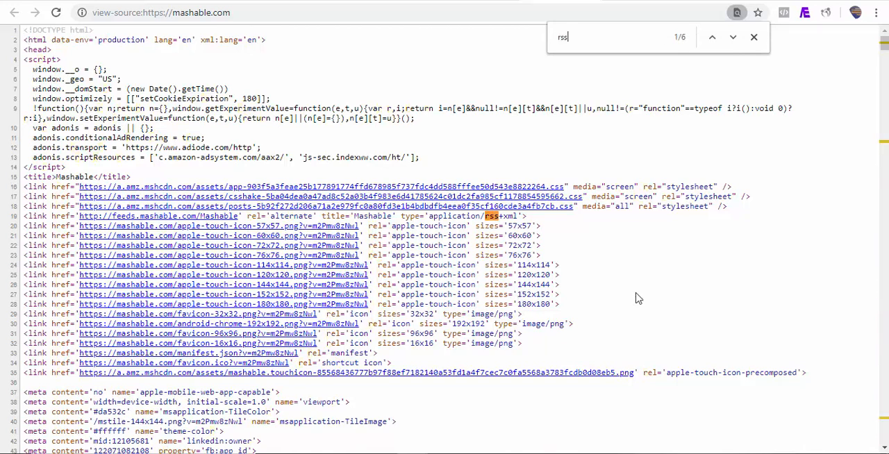
left_click(735, 44)
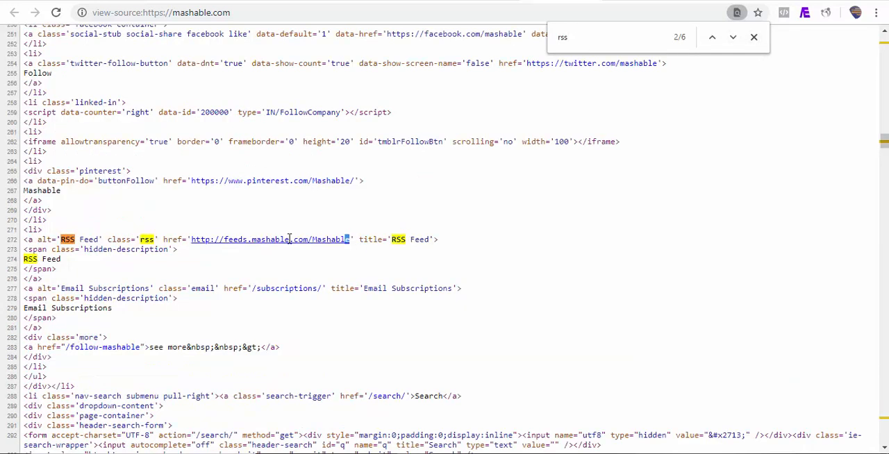
left_click_drag(289, 239, 200, 240)
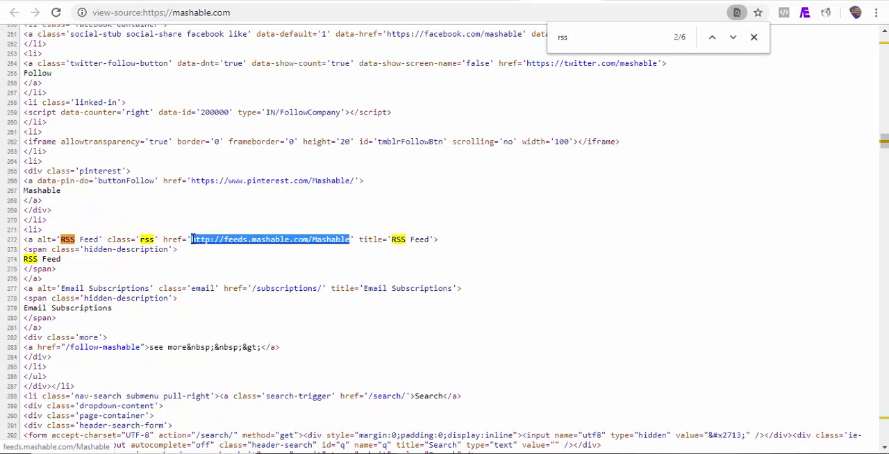
left_click(40, 1)
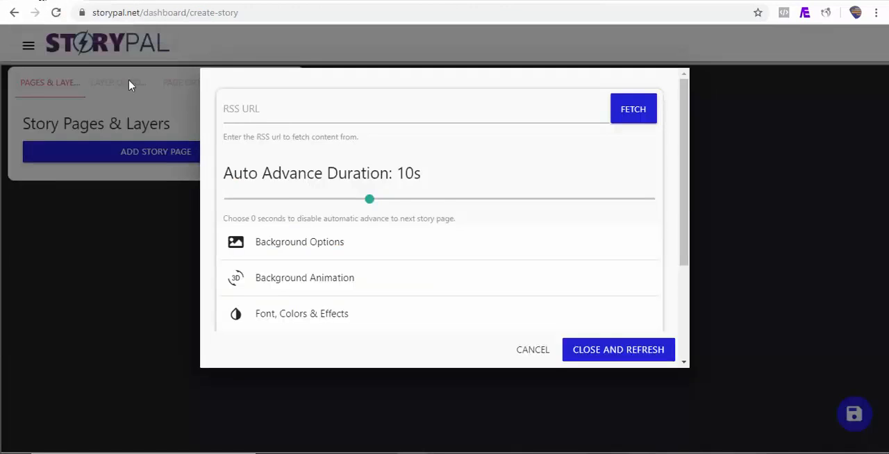
left_click(302, 113)
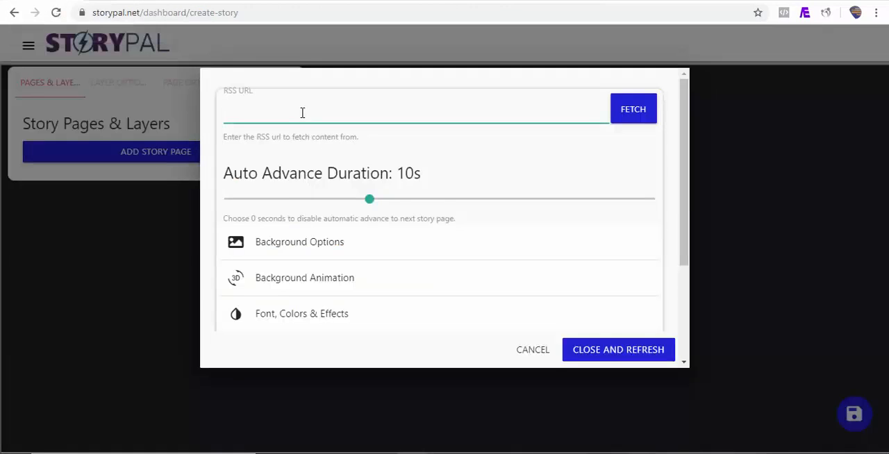
type("http://feeds.mashable.com/Mashable")
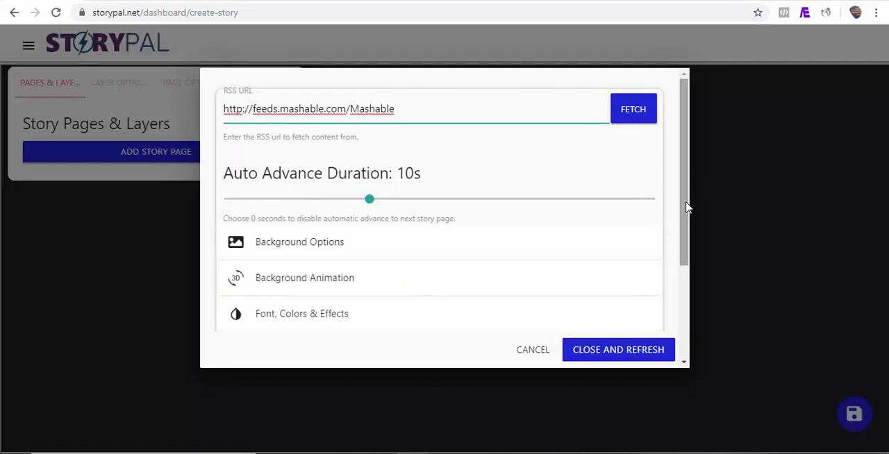
Set the text animation of the fetched content to Drop.
left_click_drag(687, 206, 684, 229)
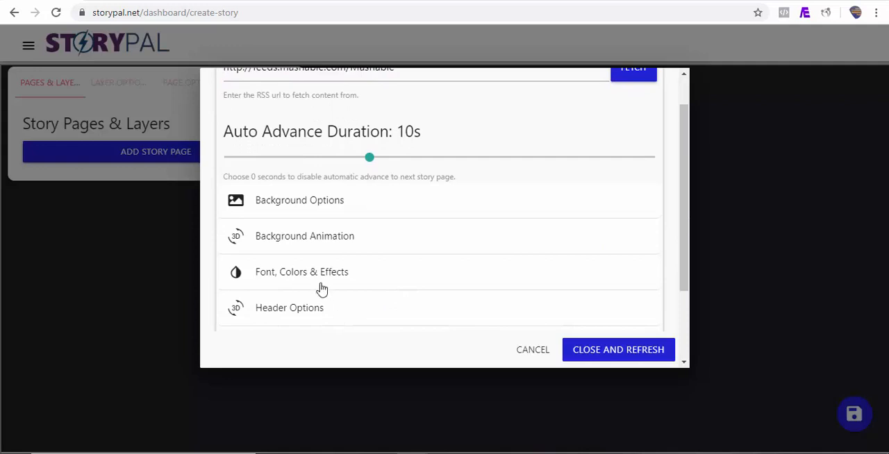
left_click(320, 285)
left_click_drag(684, 186, 684, 250)
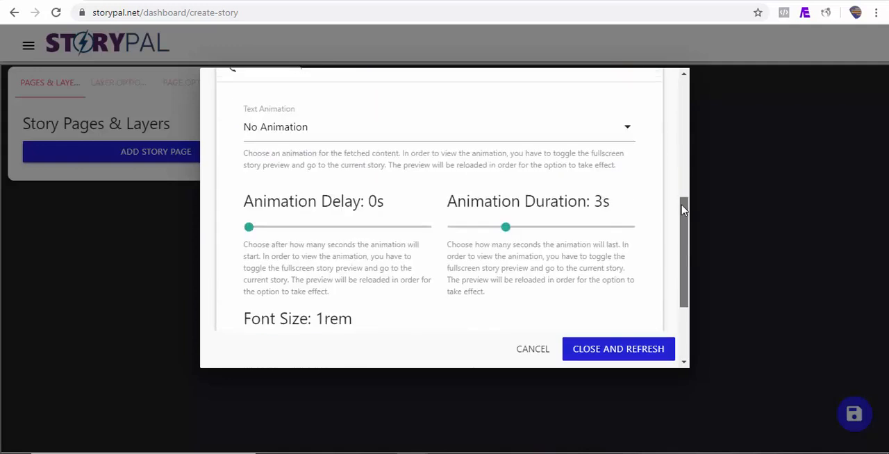
mouse_move(683, 208)
left_mouse_down()
mouse_move(681, 191)
mouse_move(681, 221)
left_mouse_up()
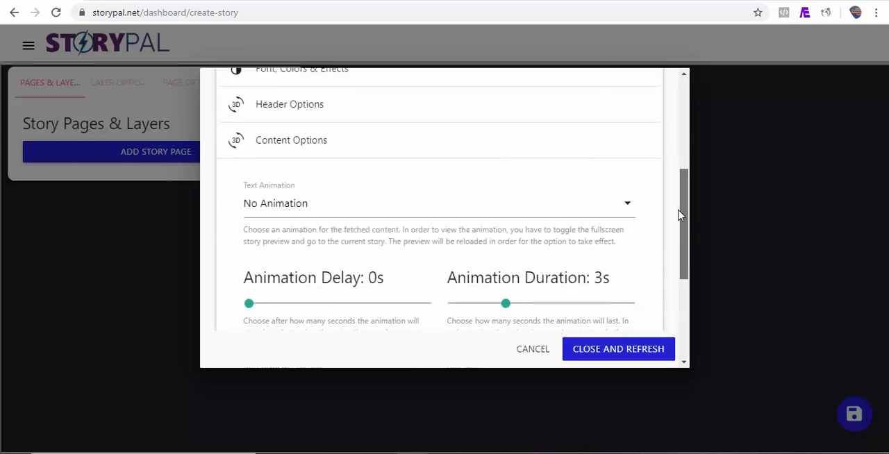
left_click(514, 210)
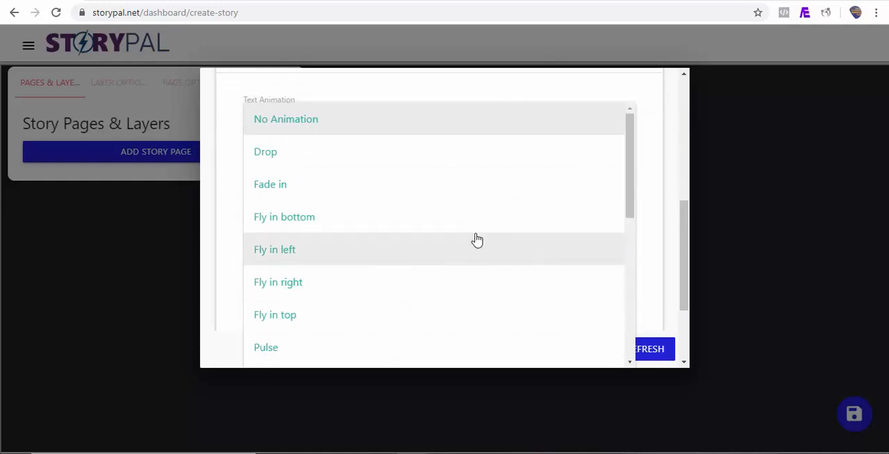
left_click(392, 165)
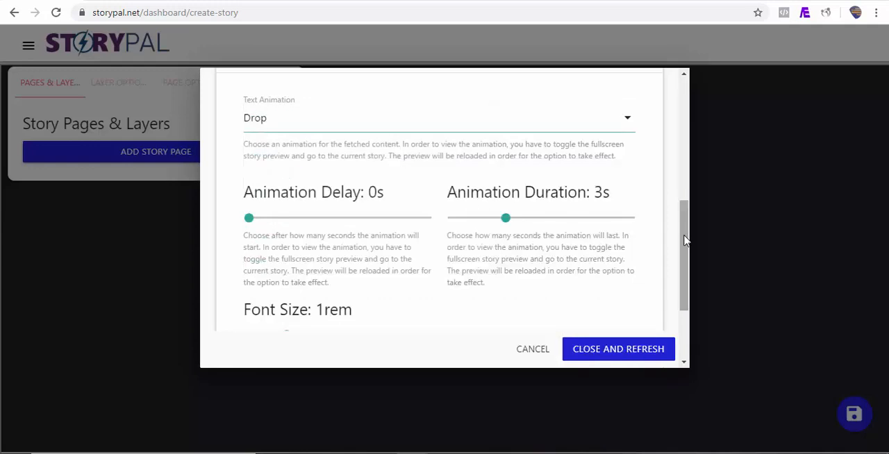
Set the button text for the fetched feed items to "Learn More".
left_click_drag(684, 240, 684, 297)
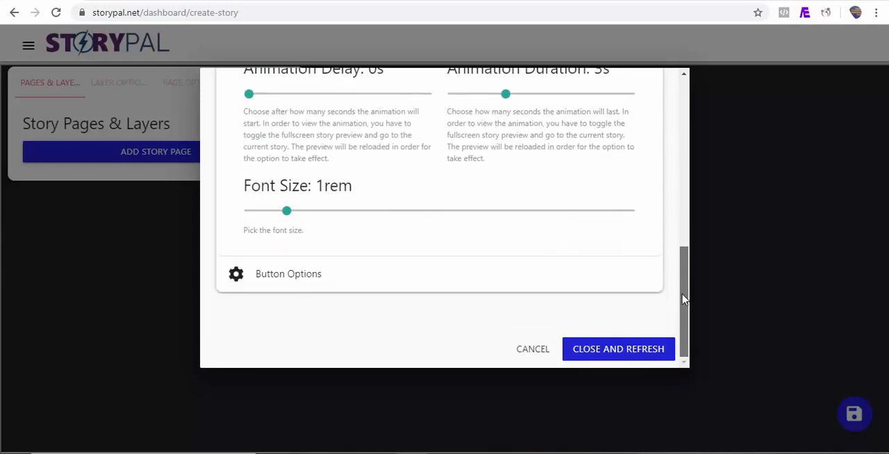
left_click(306, 287)
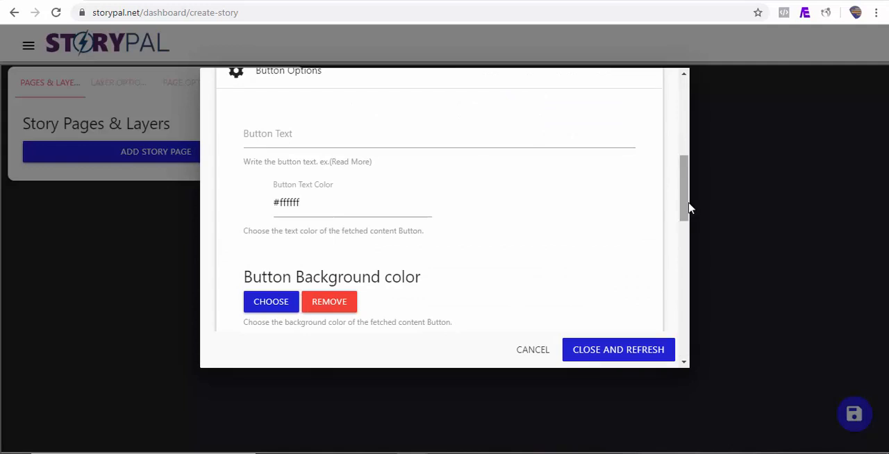
left_click_drag(686, 206, 681, 186)
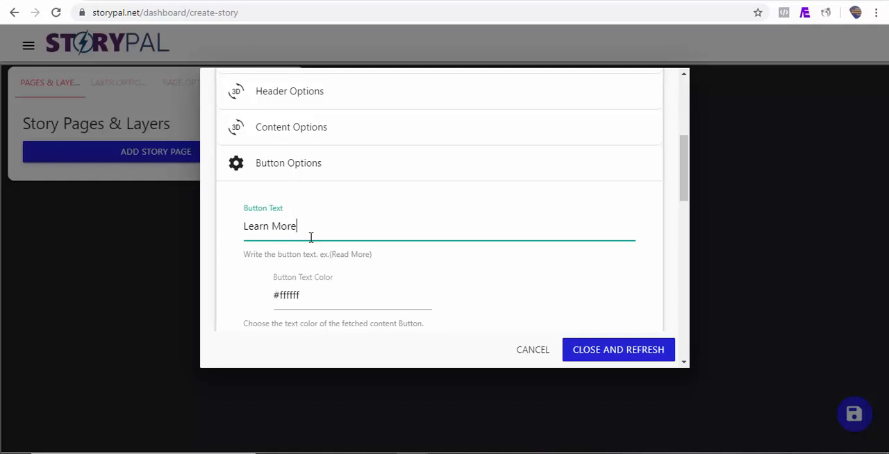
Fetch the Mashable feed and decline automatic story creation so that items can be added manually.
left_click_drag(683, 184, 691, 137)
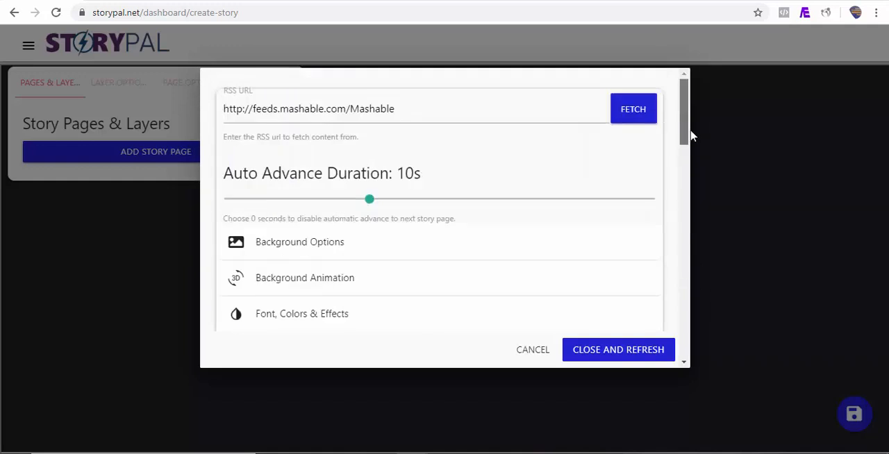
left_click(646, 114)
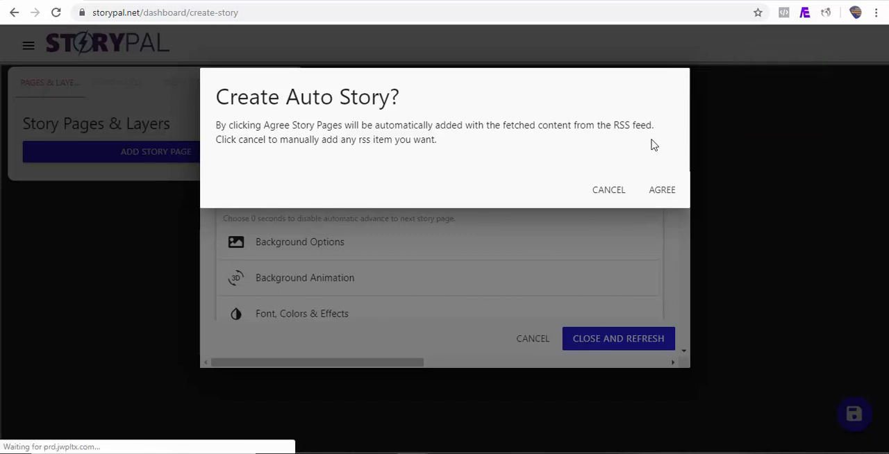
left_click(611, 193)
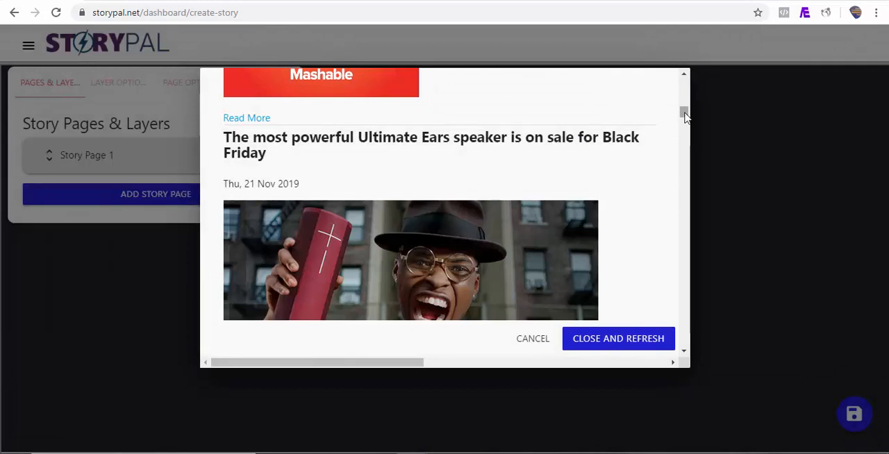
Add the feed items on the Ultimate Ears speaker, stand mixers, Sacha Baron Cohen and Neil Young, and 'Mrs. Fletcher' as story pages.
left_click_drag(683, 112, 684, 128)
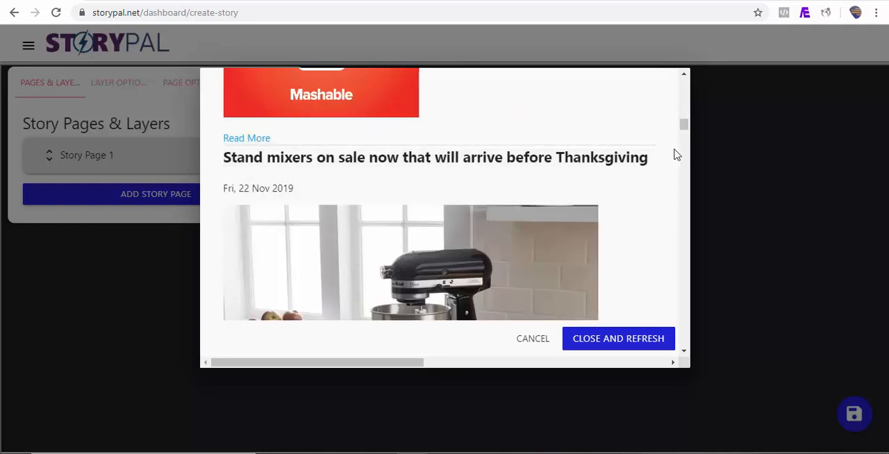
left_click(637, 181)
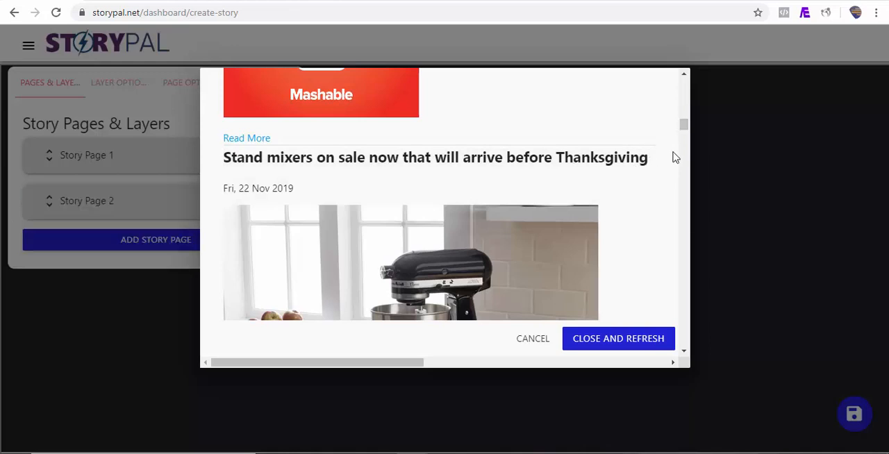
left_click_drag(684, 129, 684, 136)
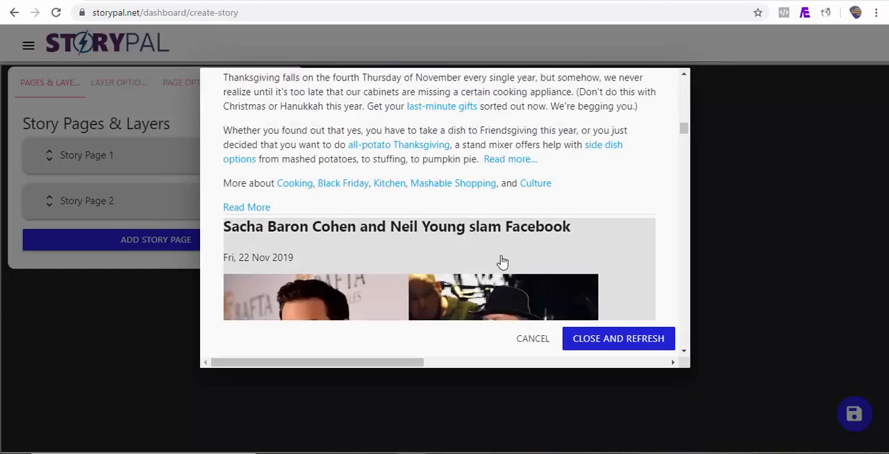
left_click(502, 262)
left_click_drag(684, 129, 680, 176)
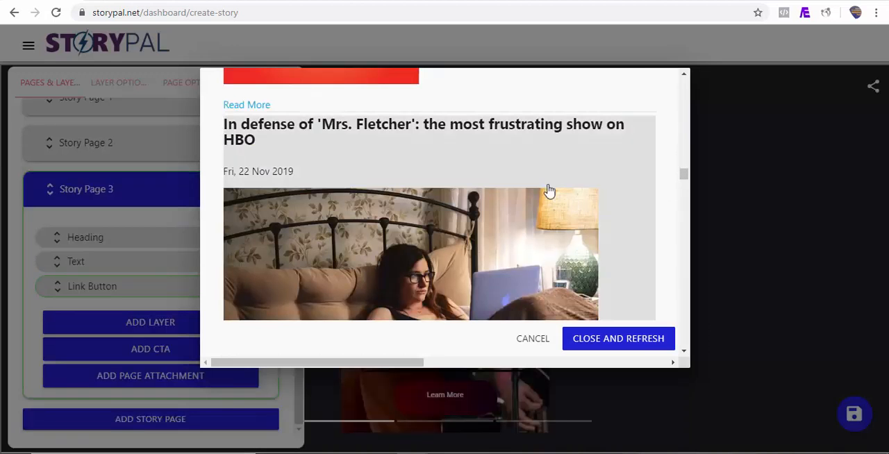
left_click(497, 165)
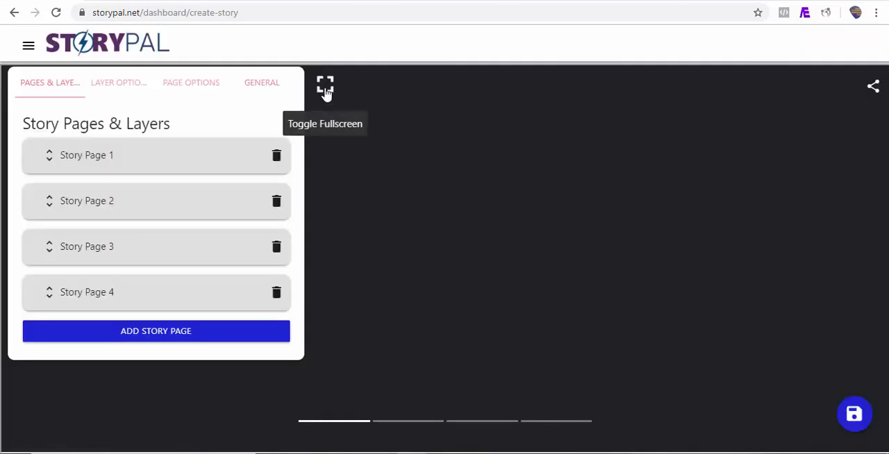
Preview the story in fullscreen, advance through its pages, and return to the editor.
left_click(325, 87)
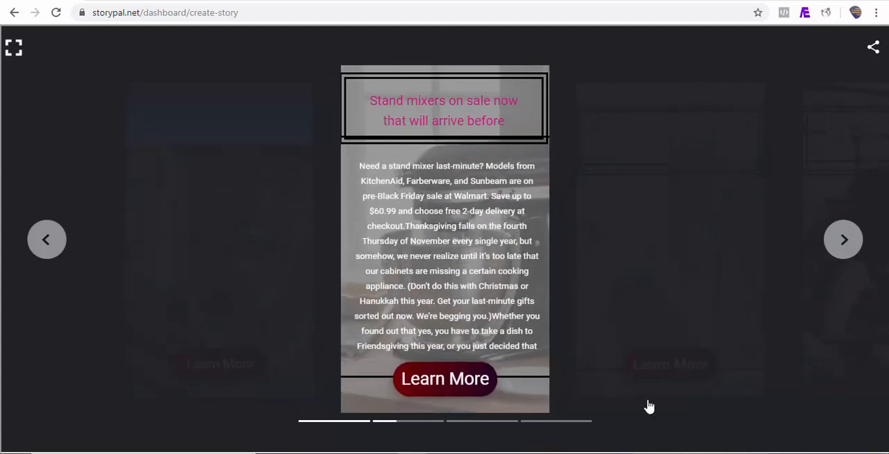
left_click(845, 241)
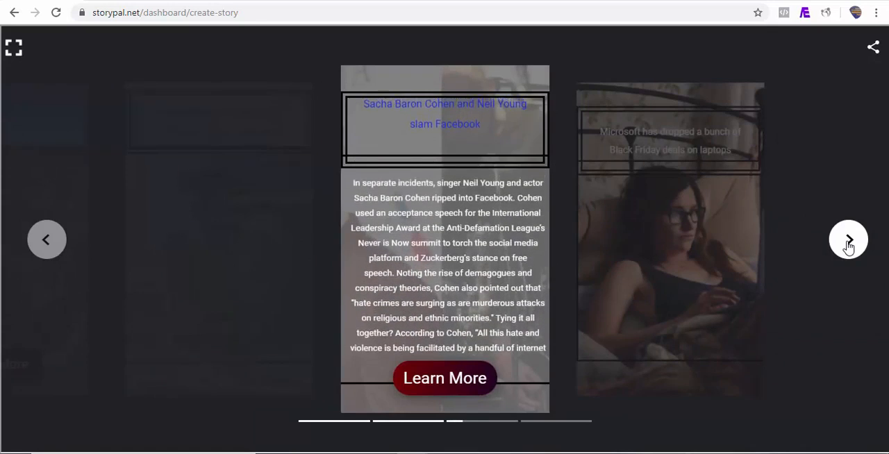
left_click(847, 243)
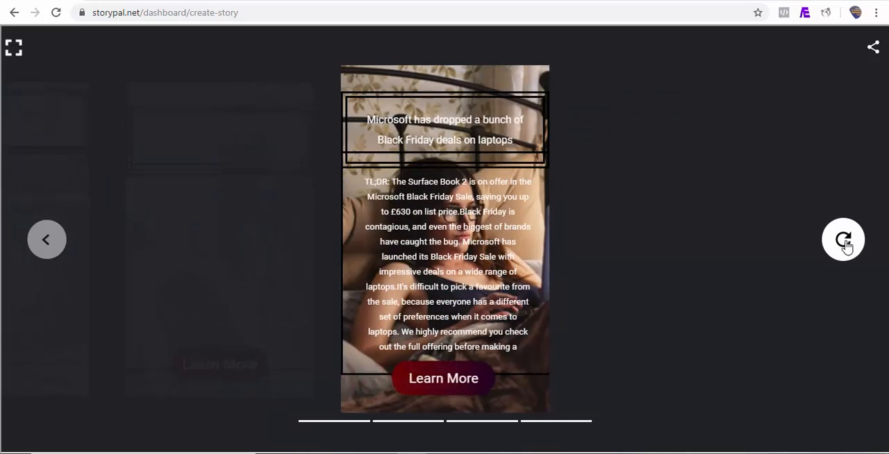
left_click(14, 46)
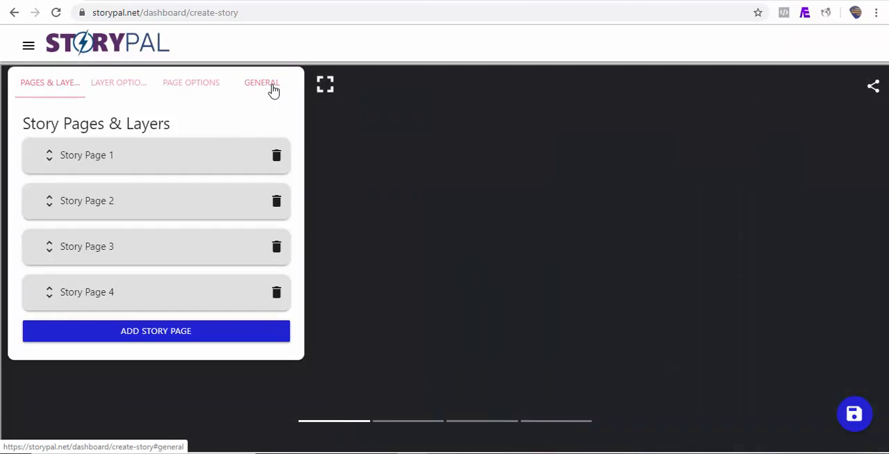
Choose the friendship sign image as the poster portrait and the camping van image for the next poster, and save the story.
left_click(272, 90)
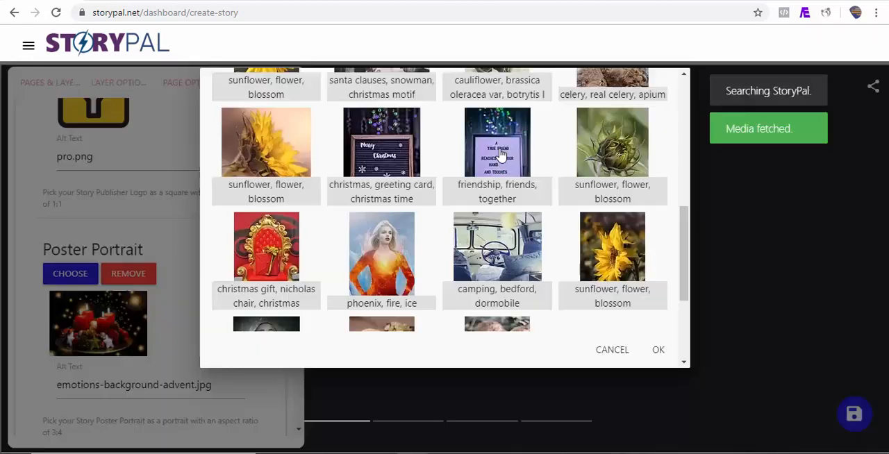
left_click(497, 154)
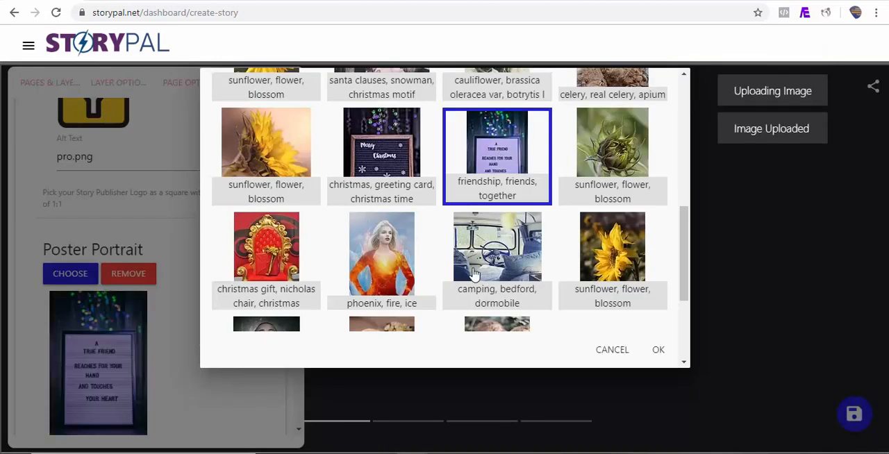
left_click(479, 257)
left_click(659, 352)
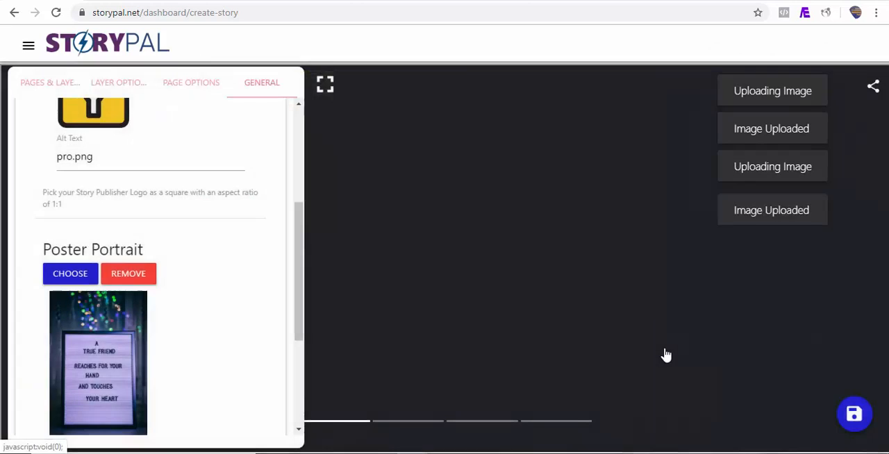
left_click(855, 415)
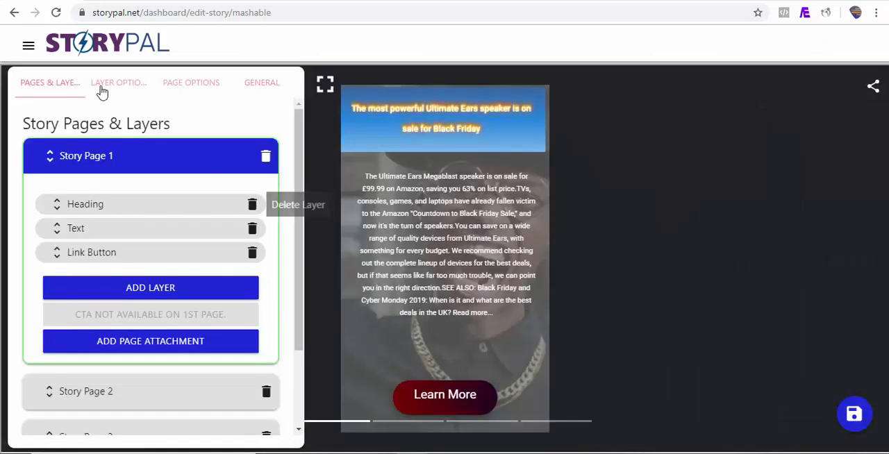
Create and save a bookend titled "Demo bookend" with Email, Facebook, LinkedIn, Pinterest, Tumblr, Twitter and Whatsapp as share providers.
left_click(30, 50)
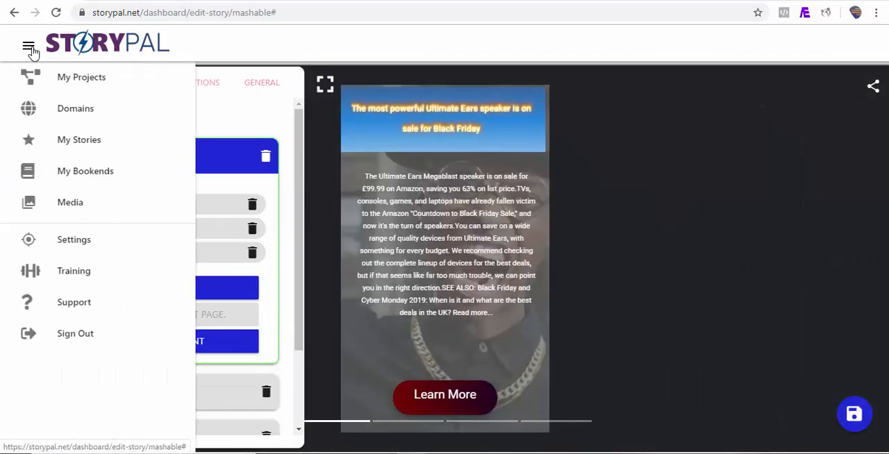
left_click(89, 178)
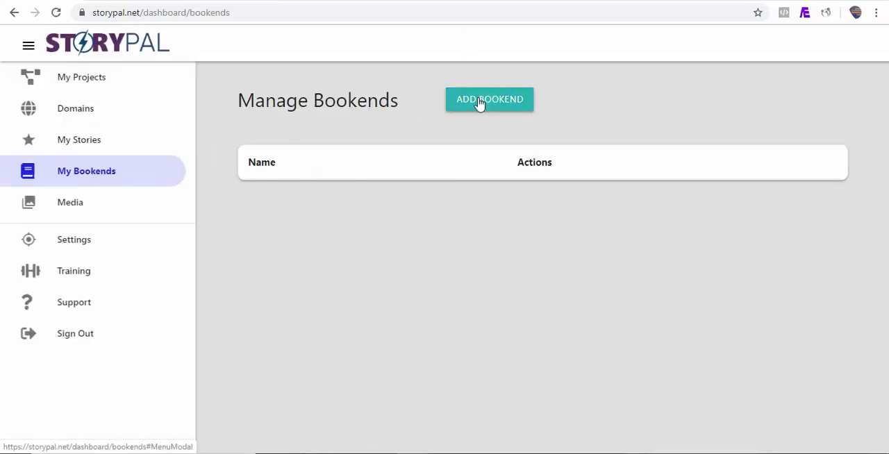
left_click(502, 109)
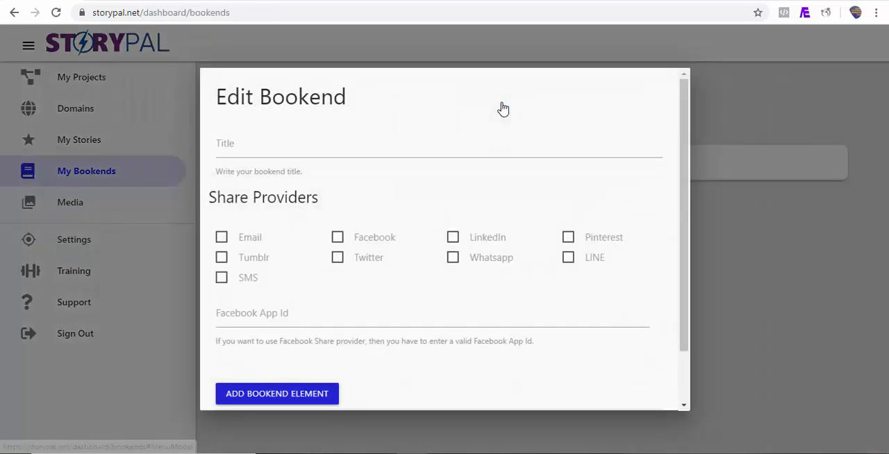
left_click(242, 150)
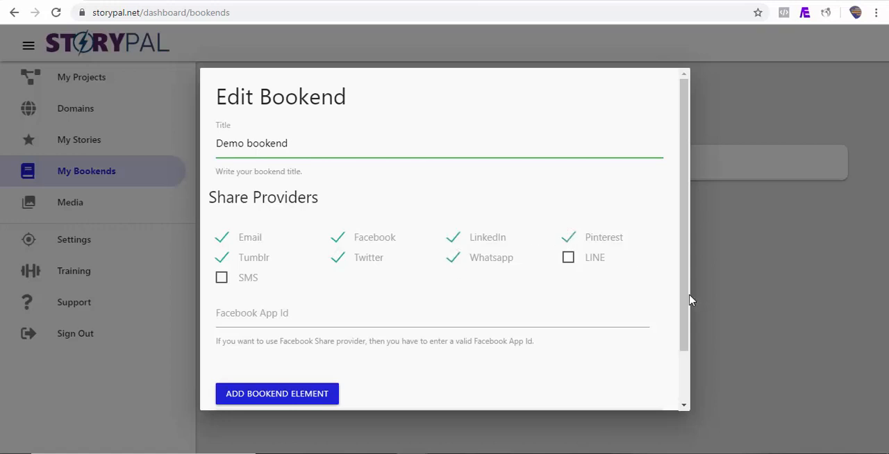
left_click_drag(690, 300, 682, 357)
left_click(655, 391)
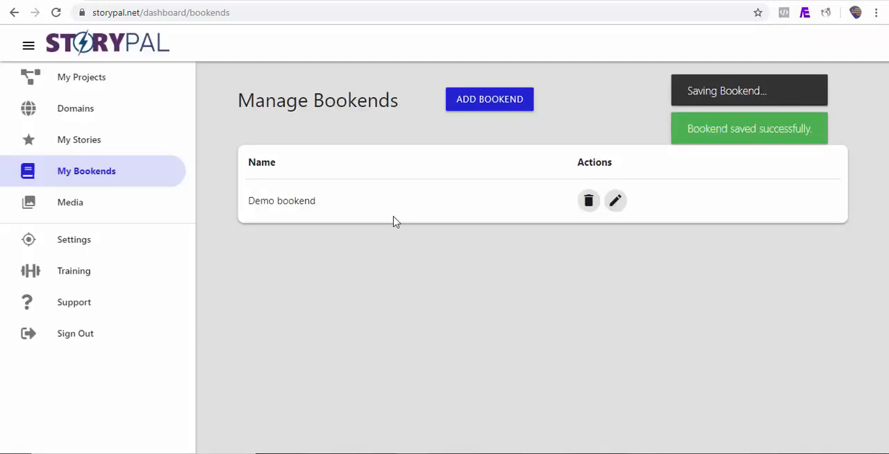
Open the story "What Exactly Is Google AMP Story?" from the list of all stories for editing.
left_click(96, 142)
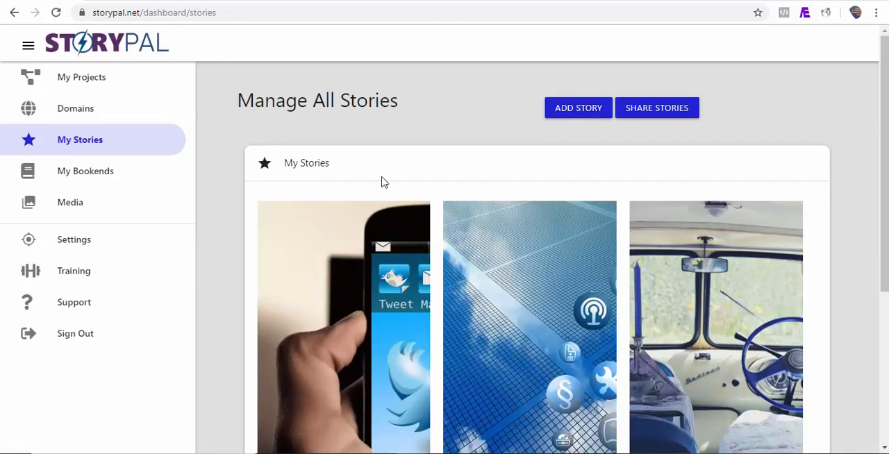
left_click_drag(881, 200, 880, 315)
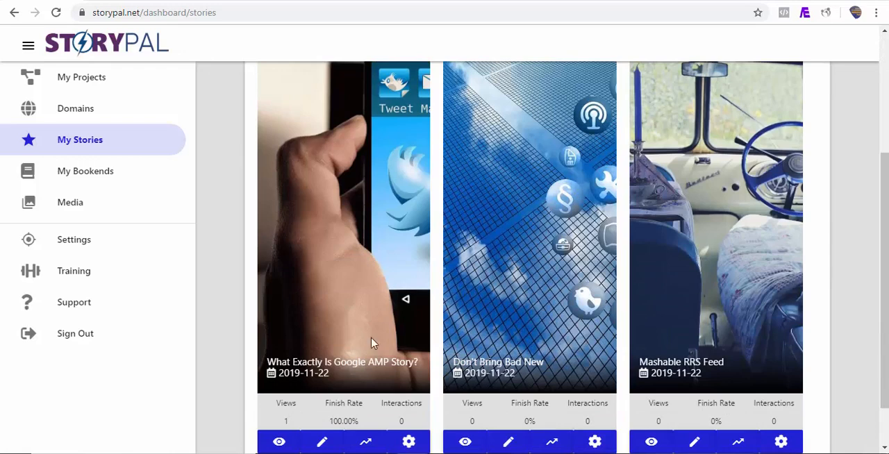
left_click(322, 442)
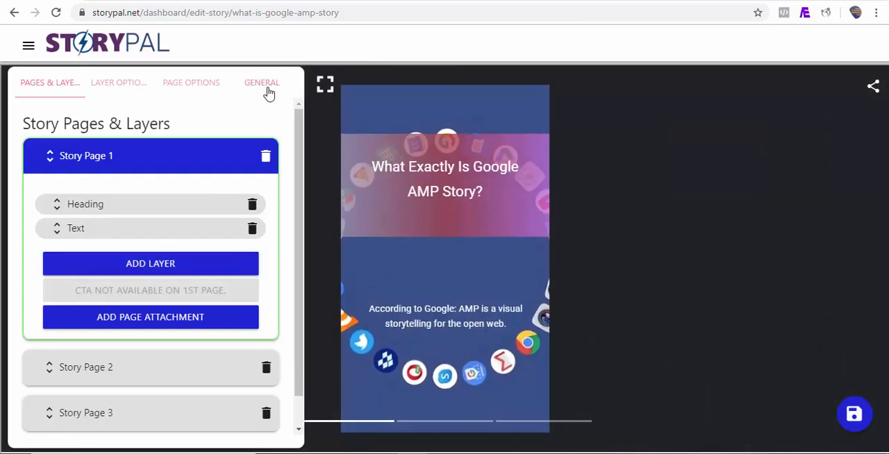
Assign the "Demo bookend" bookend to the Google AMP story and save it.
left_click(267, 90)
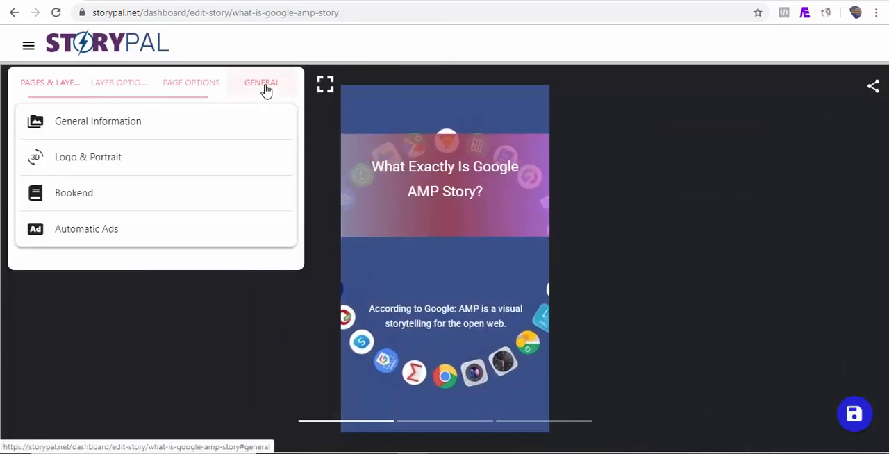
left_click(120, 205)
left_click(110, 248)
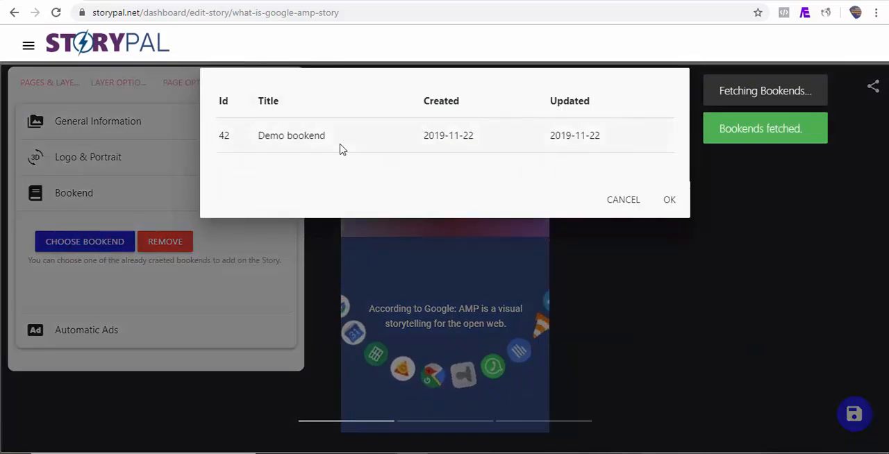
left_click(341, 149)
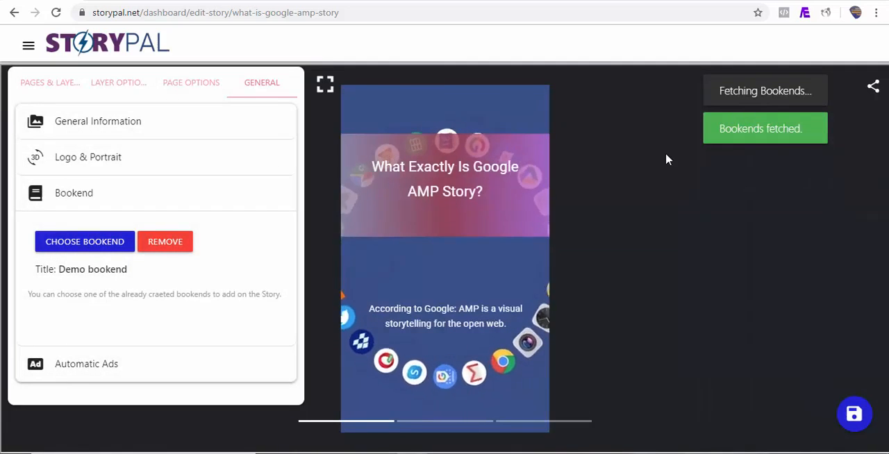
left_click(862, 415)
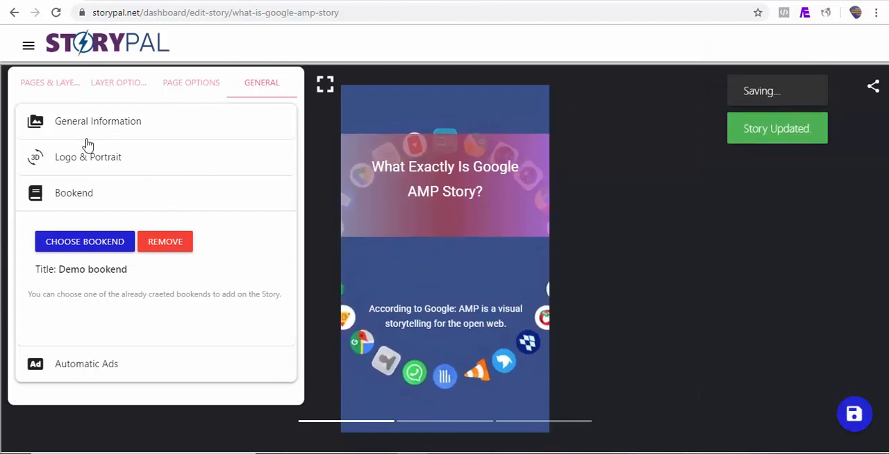
Open the "Mashable RRS Feed" story for editing, assign the "Demo bookend" bookend to it and save the story.
left_click(28, 53)
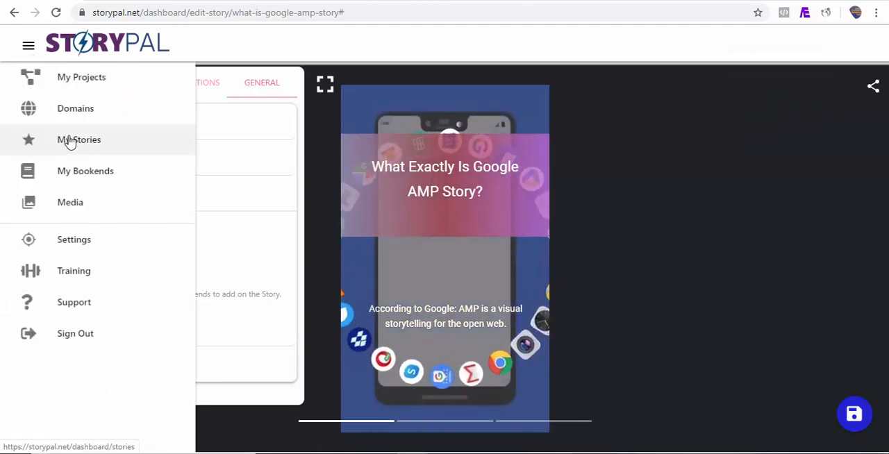
left_click(80, 152)
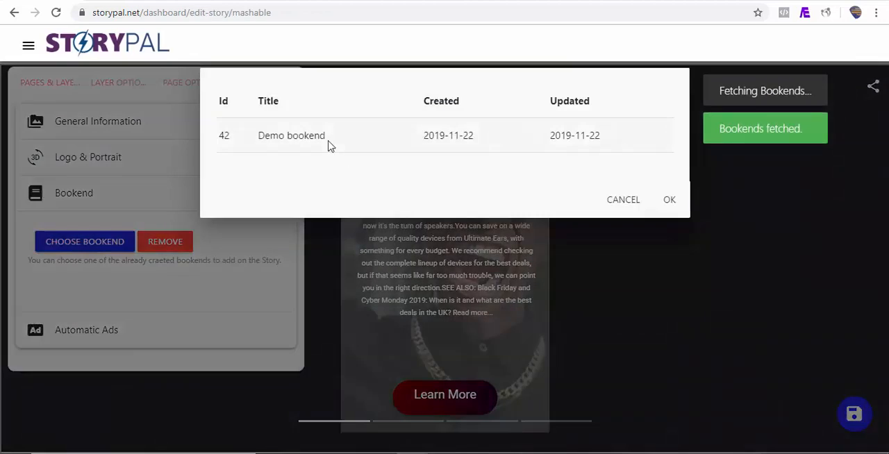
left_click(326, 139)
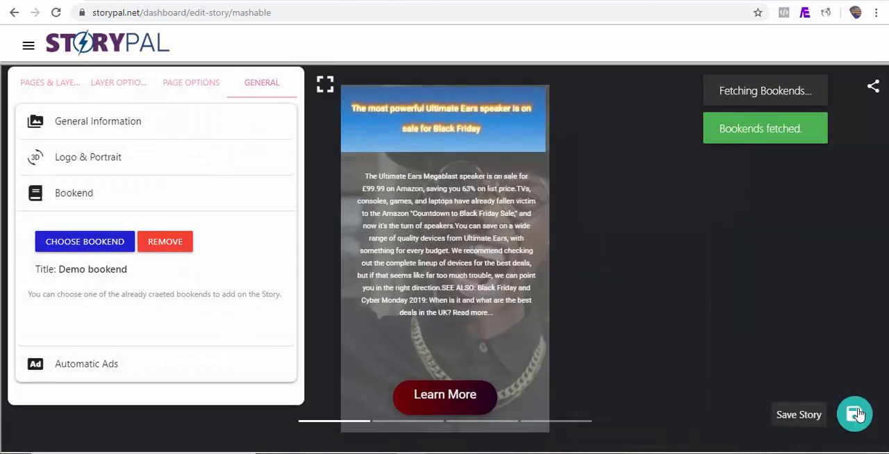
left_click(855, 415)
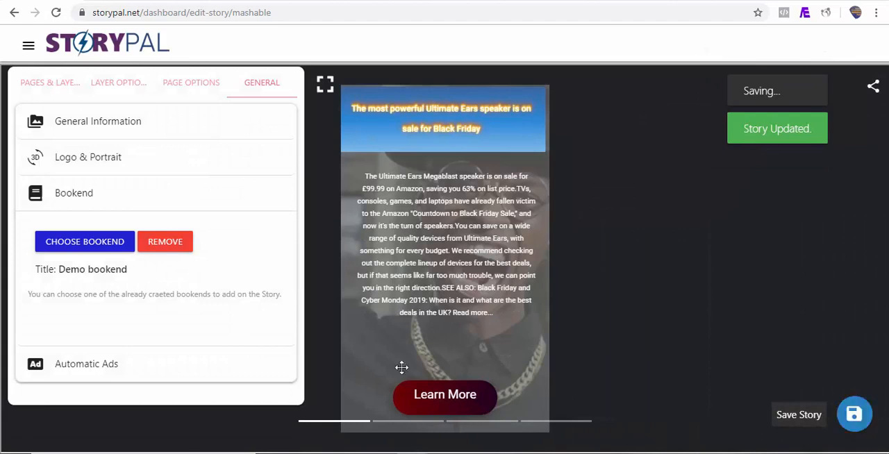
Return to the list of all stories and view the published "Mashable RRS Feed" story.
left_click(29, 50)
left_click(97, 146)
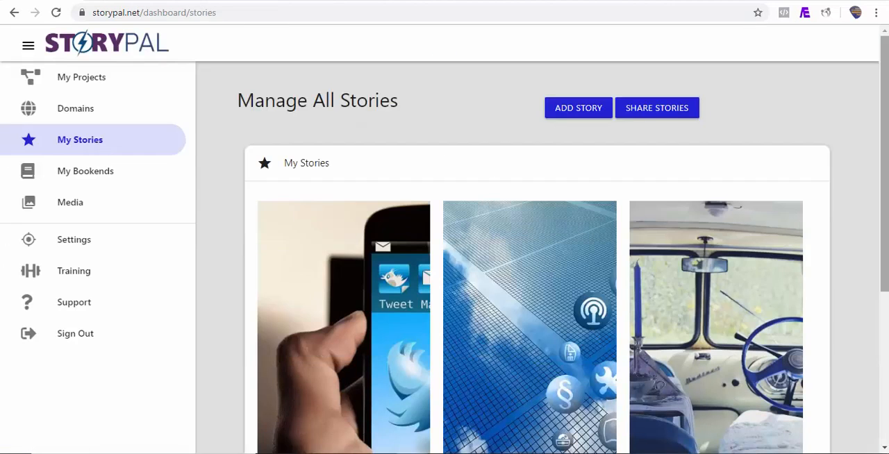
scroll(321, 344, "down", 3)
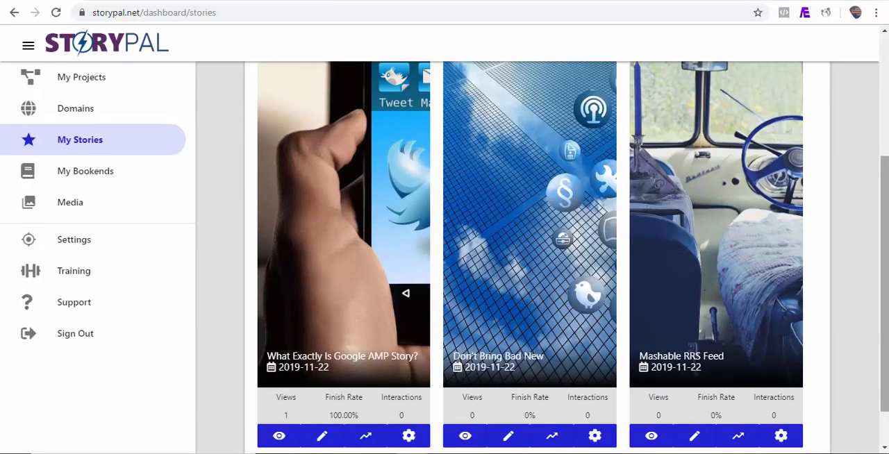
scroll(819, 394, "down", 1)
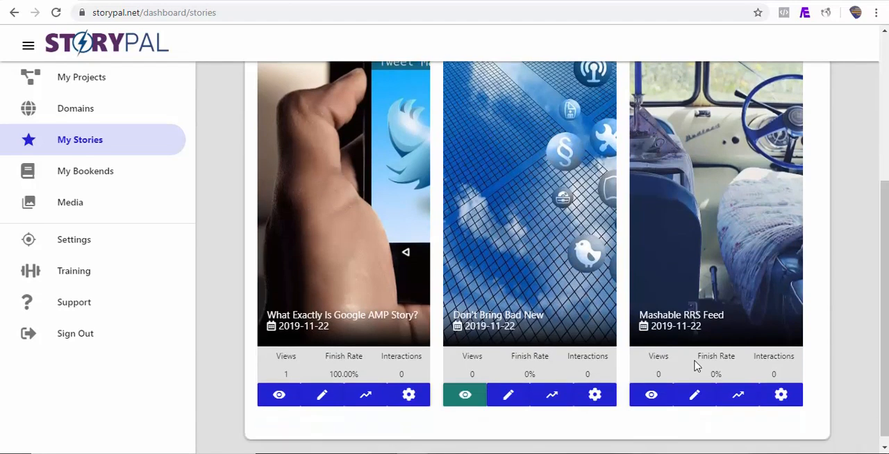
left_click(665, 397)
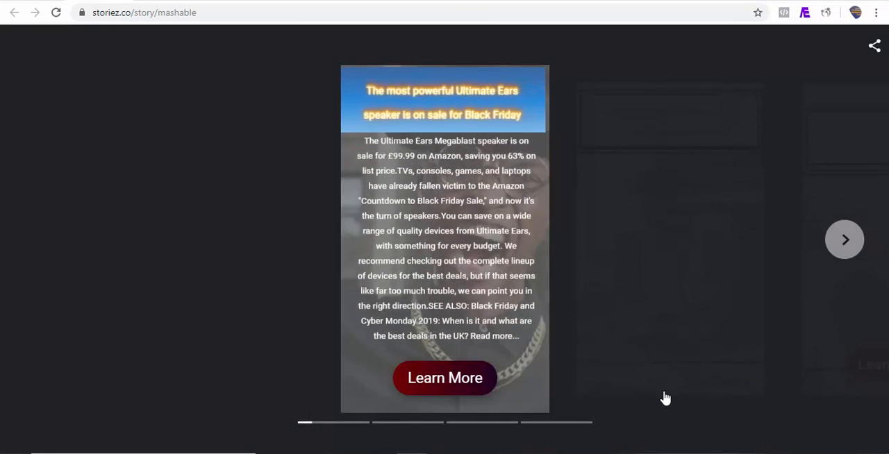
Page through the published Mashable story to its last page and display its share providers.
left_click(849, 250)
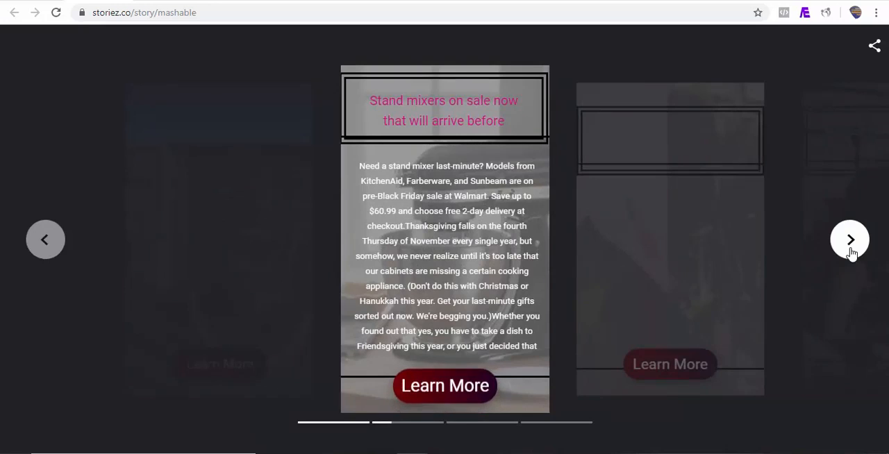
left_click(850, 251)
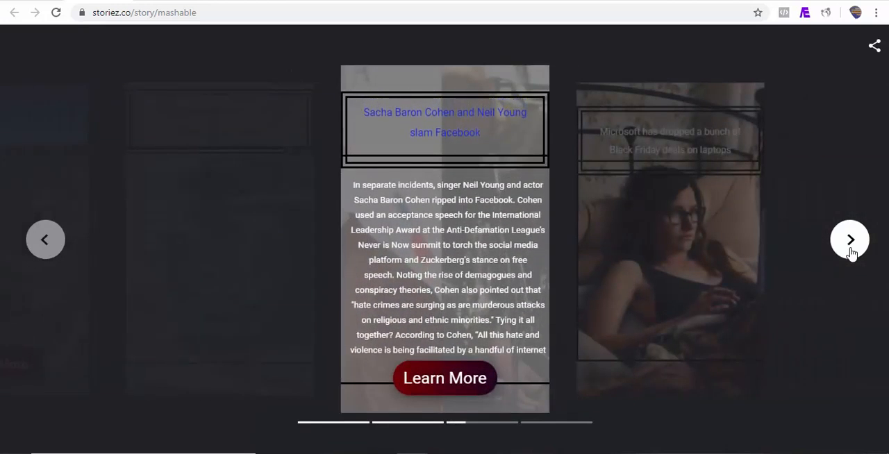
left_click(850, 251)
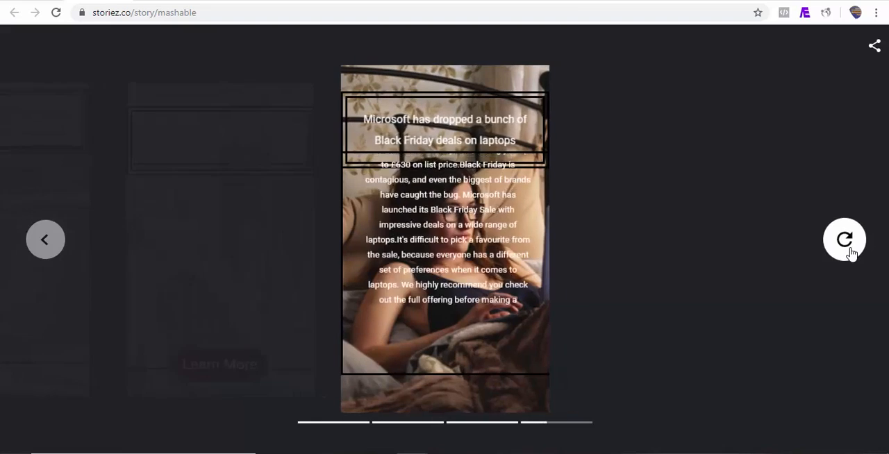
left_click(874, 47)
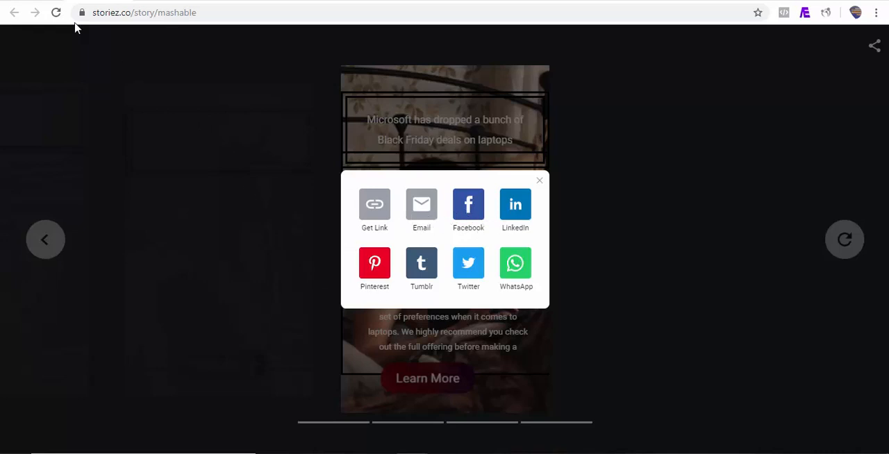
Switch back to the StoryPal story list, open the sharing options of "Mashable RRS Feed" and view its QR code.
left_click(36, 1)
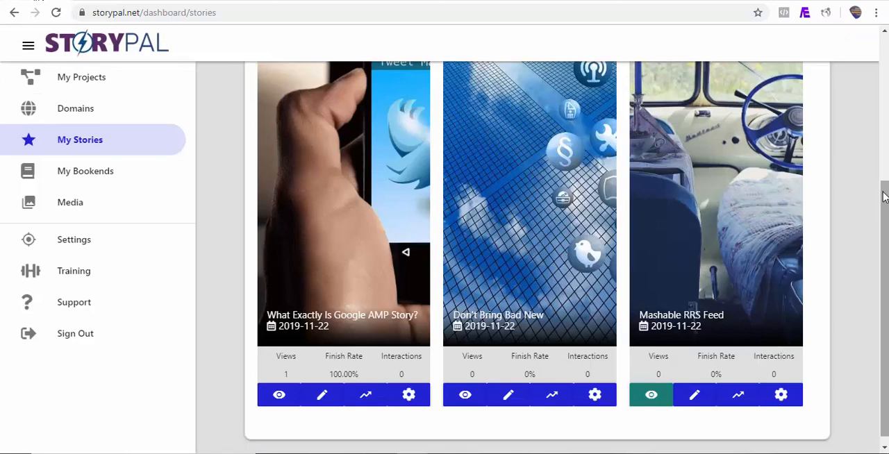
mouse_move(886, 181)
left_mouse_down()
mouse_move(886, 90)
mouse_move(885, 186)
left_mouse_up()
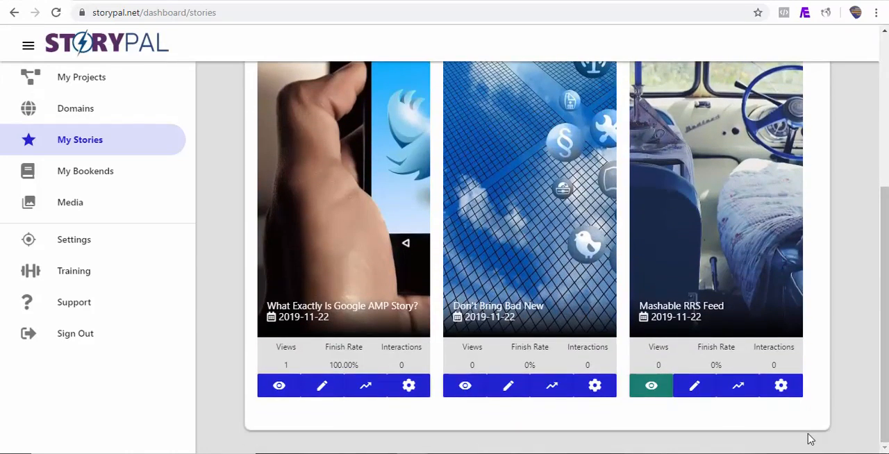
left_click(782, 390)
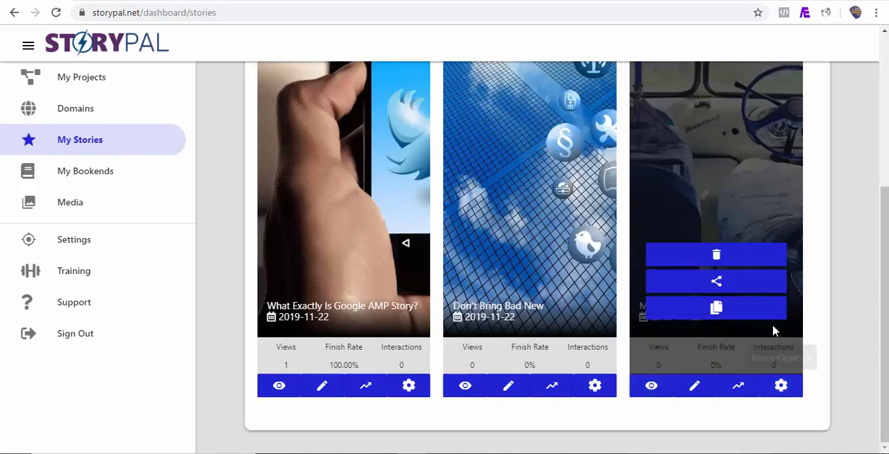
left_click(715, 315)
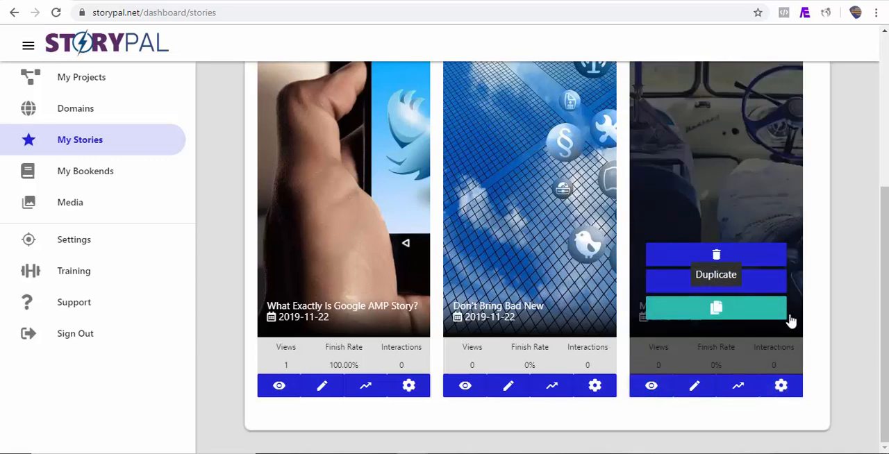
left_click(716, 284)
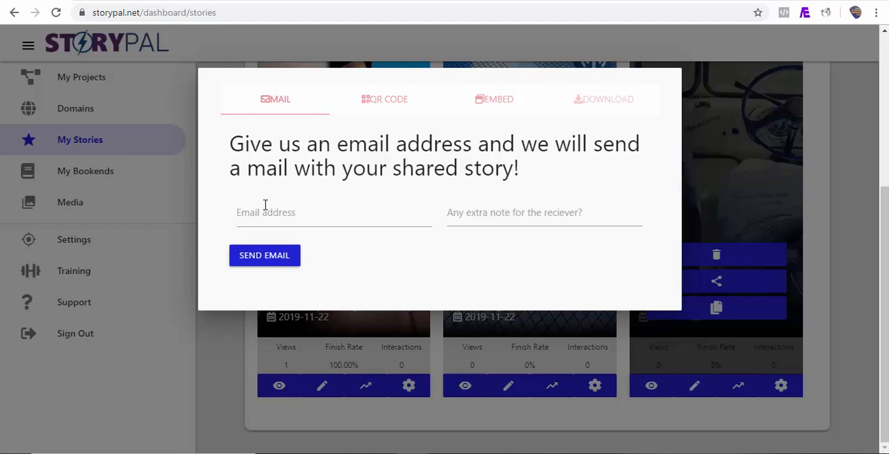
left_click(384, 102)
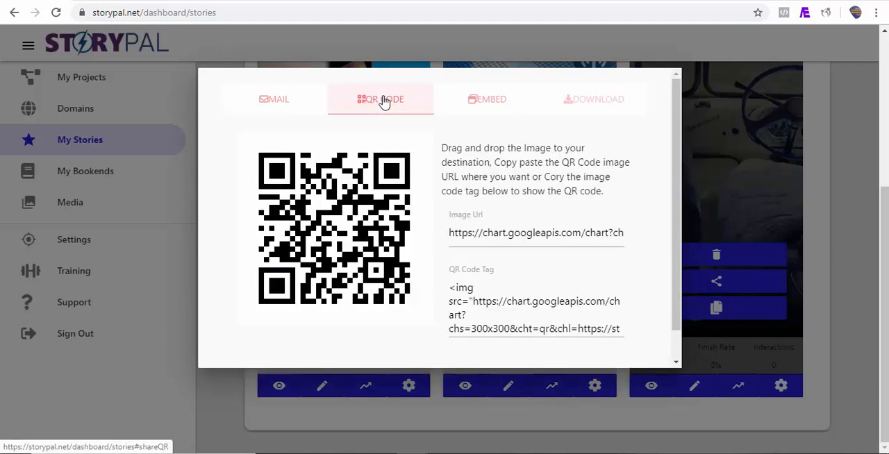
Display the embed option for the Mashable story and copy its complete frame code.
left_click(490, 104)
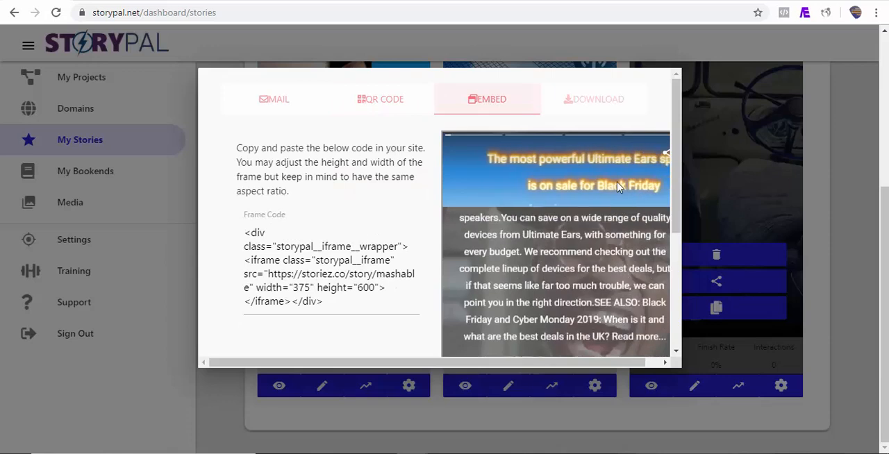
scroll(646, 209, "down", 2)
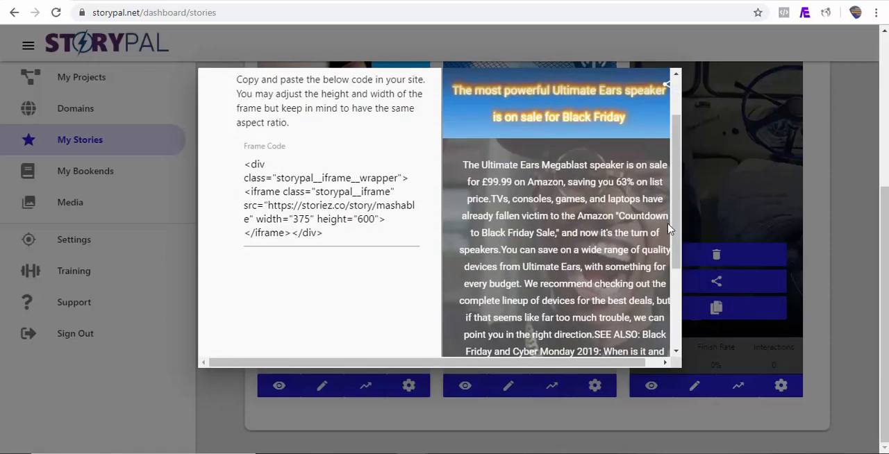
left_click_drag(245, 166, 327, 246)
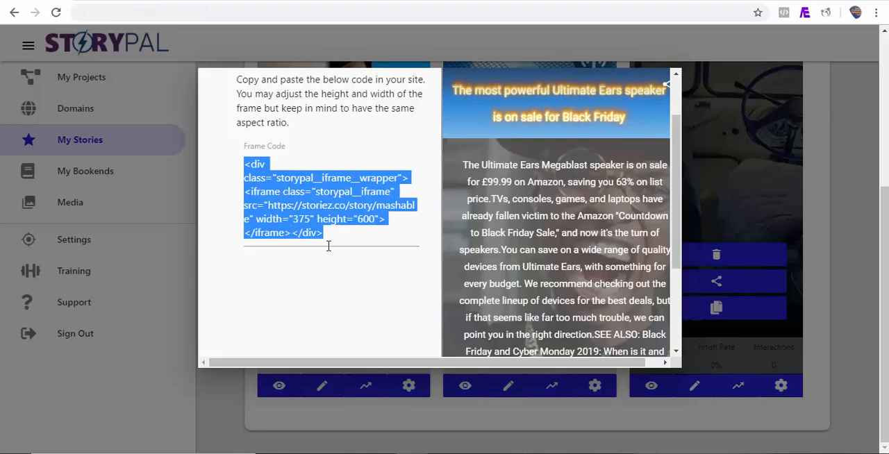
Switch to the new WordPress post, add a Custom HTML block and paste the story's frame code into it.
left_click(713, 1)
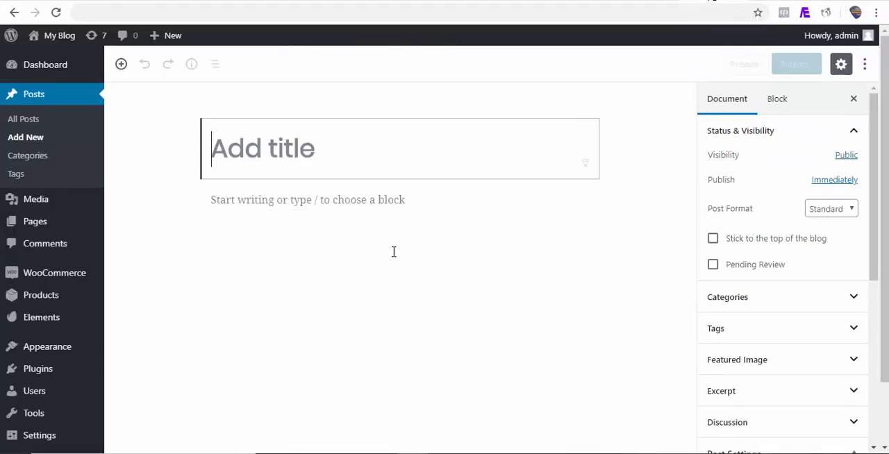
left_click(181, 200)
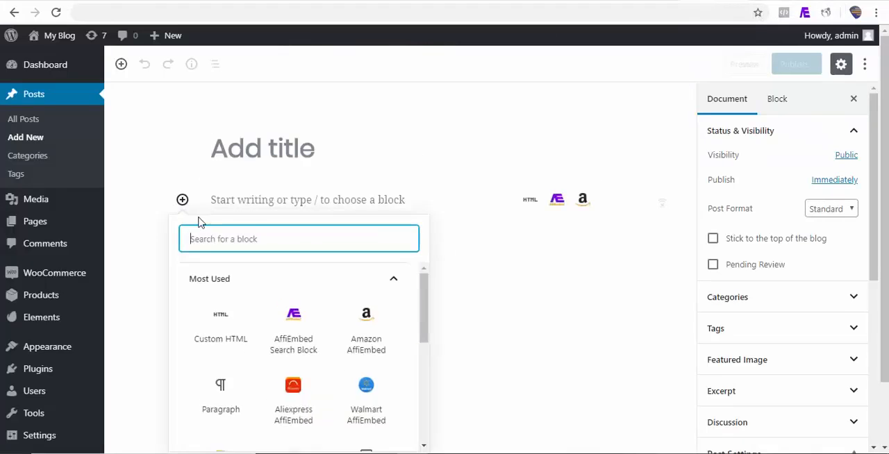
left_click(230, 329)
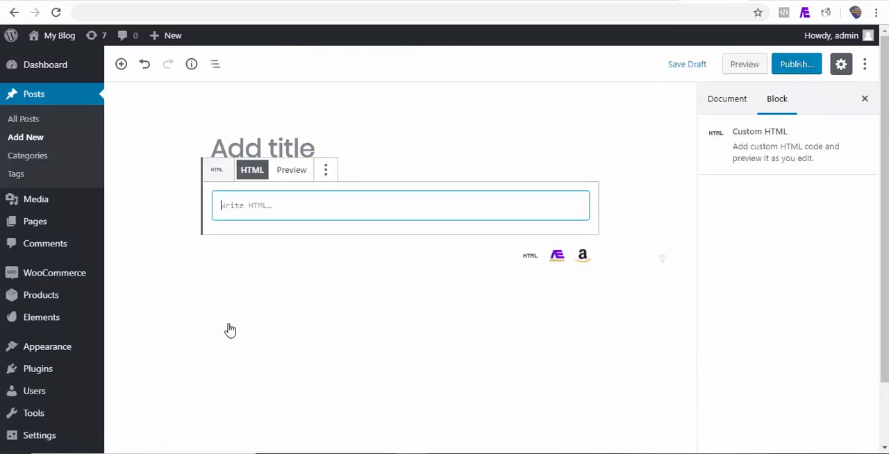
type("<div class=\"storypal__iframe__wrapper\"><iframe class=\"storypal__iframe\" src=\"https://storiez.co/story/mashable\" width=\"375\" height=\"600\"></iframe></div>")
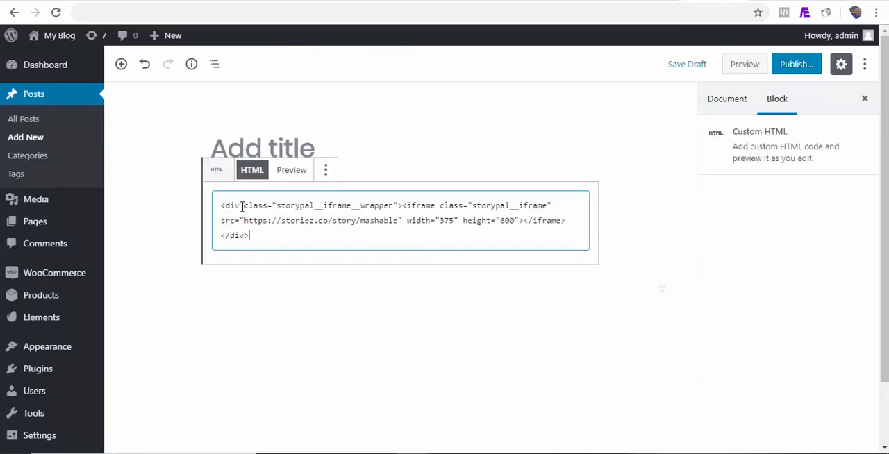
Preview the WordPress post and examine the embedded Mashable story.
left_click(749, 67)
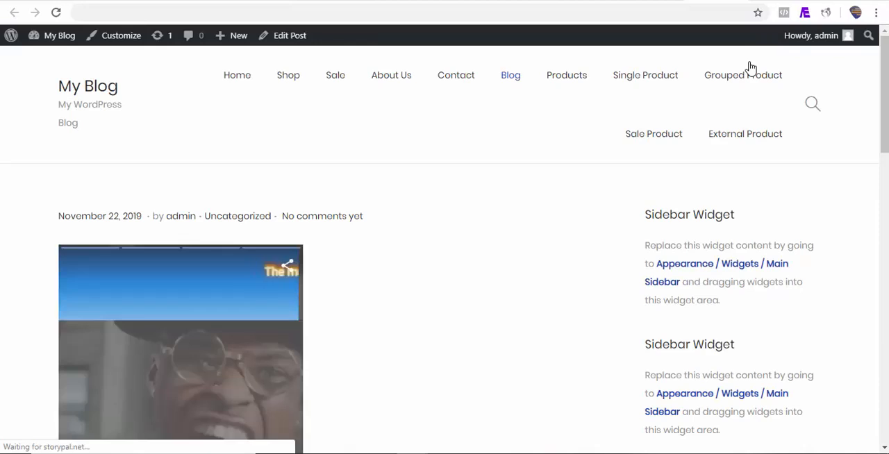
left_click_drag(886, 66, 886, 96)
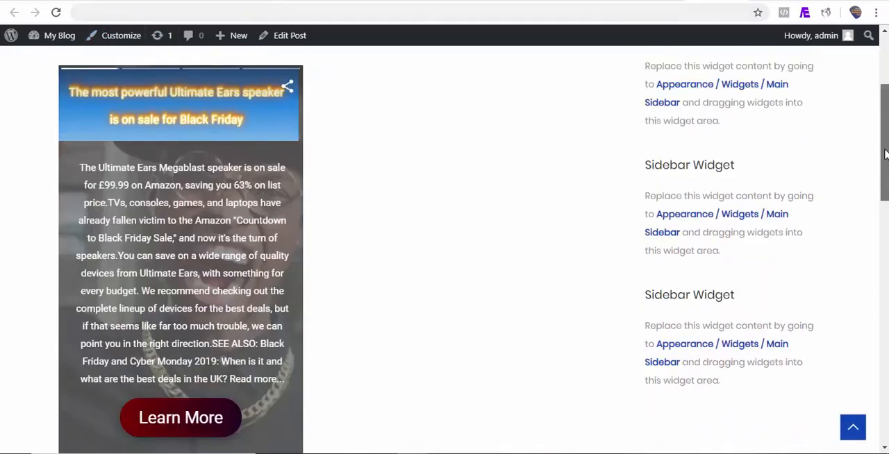
left_click_drag(886, 162, 885, 143)
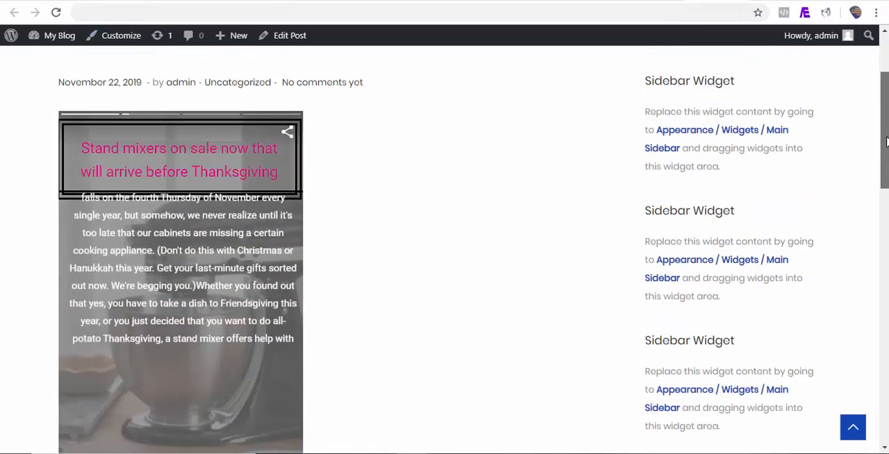
Switch back to StoryPal, close the Mashable story's sharing dialog and open the settings for sharing multiple stories.
left_click(53, 0)
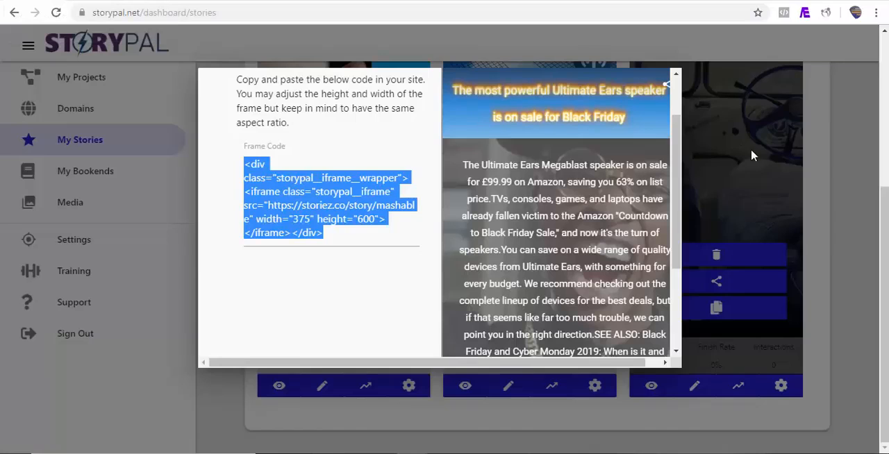
left_click(840, 221)
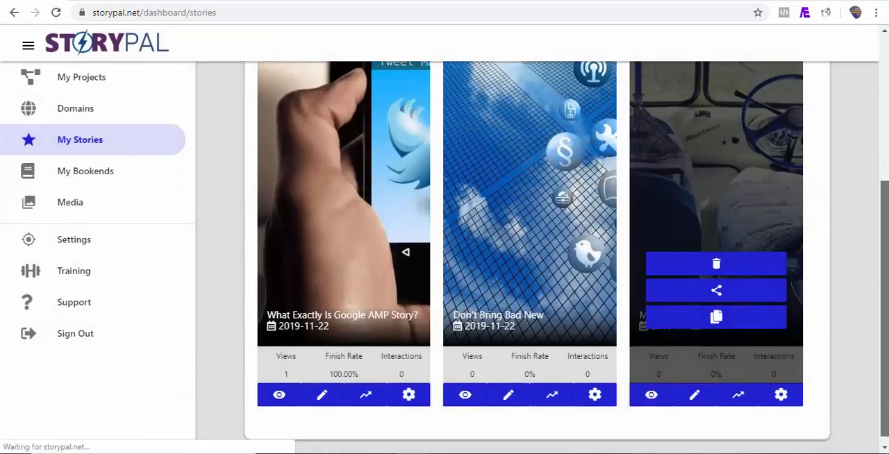
left_click_drag(885, 227, 886, 76)
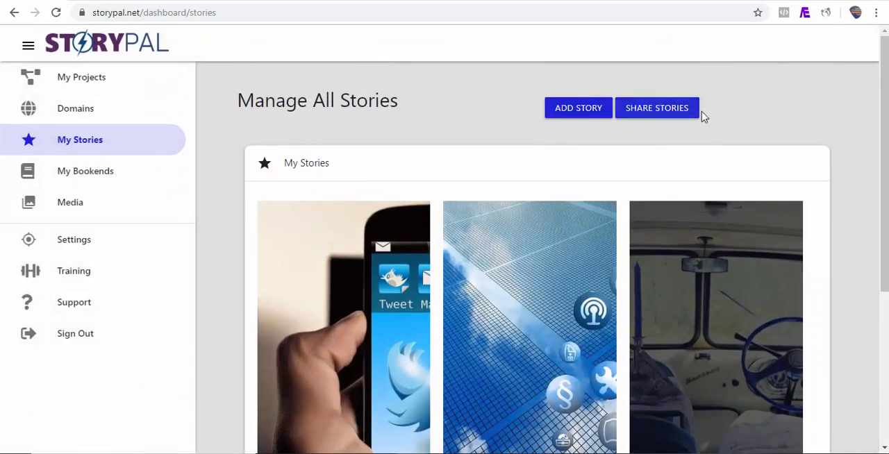
left_click(659, 120)
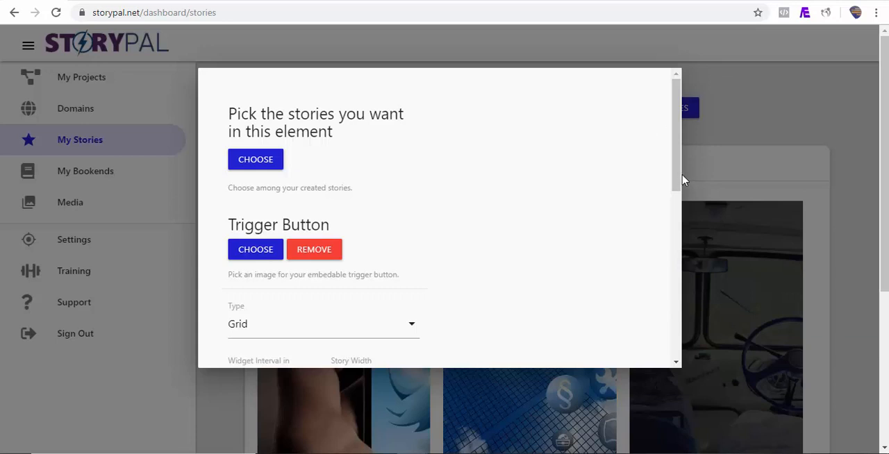
Add the stories What Exactly Is Google AMP Story?, Don't Bring Bad New and Mashable RRS Feed to the shared element, in that order.
left_click(273, 169)
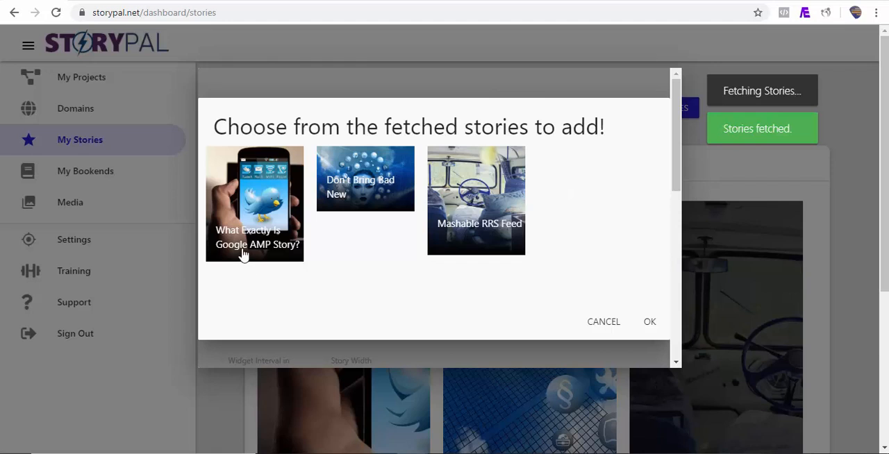
left_click(242, 257)
left_click(346, 213)
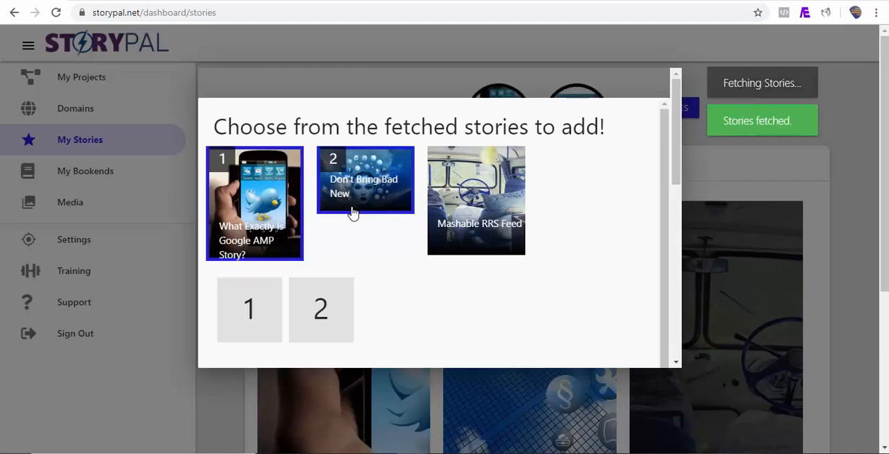
left_click(454, 243)
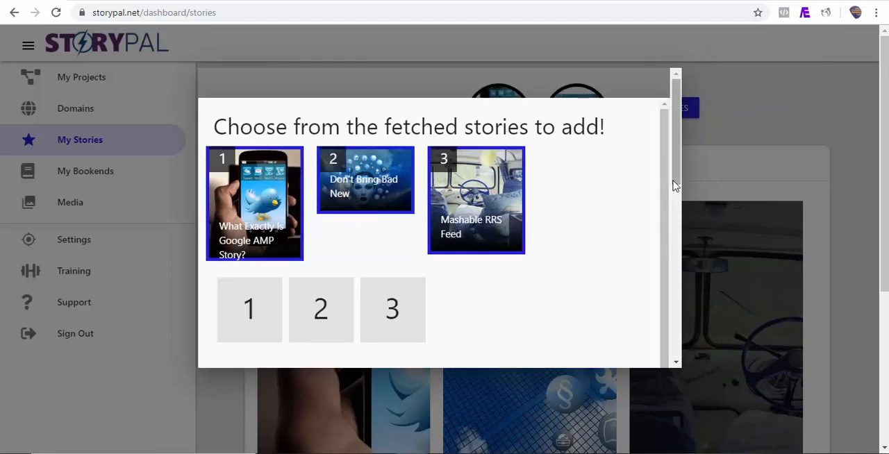
left_click_drag(673, 175, 660, 219)
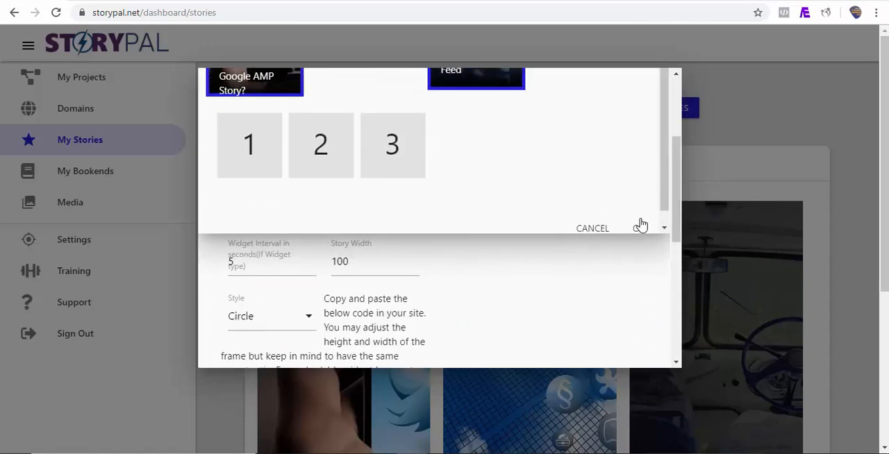
left_click(638, 227)
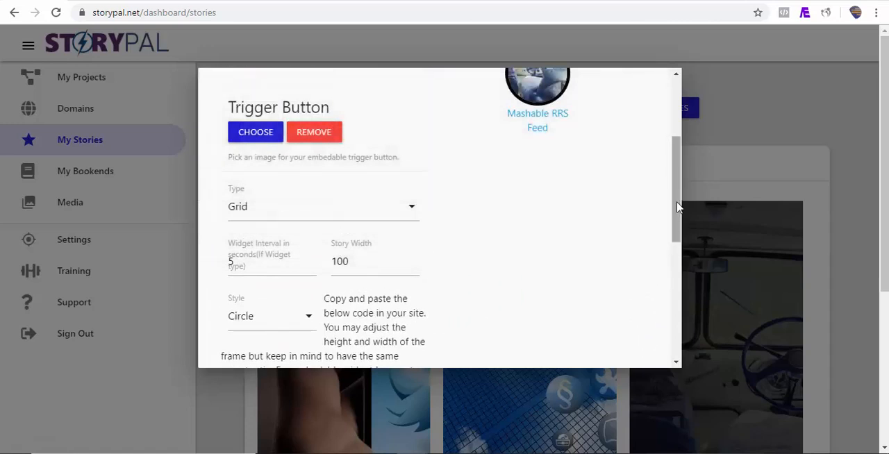
Set the story width of the shared grid to 200.
left_click_drag(679, 209, 678, 192)
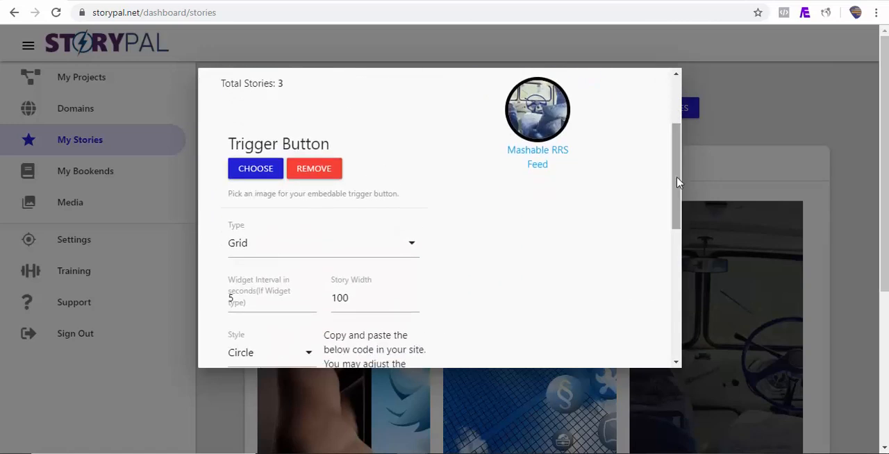
left_click_drag(359, 298, 335, 300)
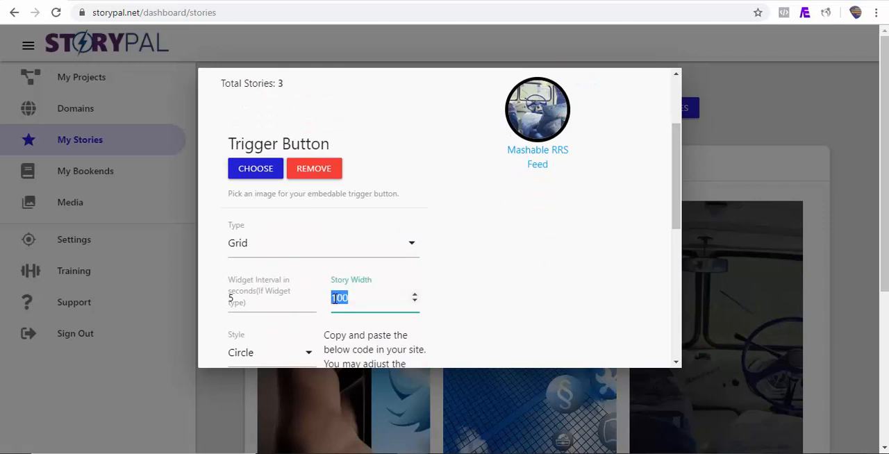
type("200")
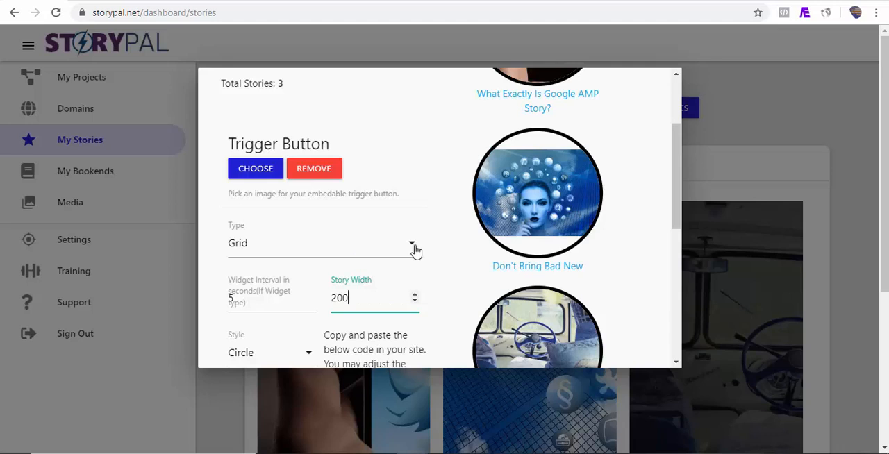
Try the Square and Rectangle styles for the story thumbnails and return the style to Circle.
scroll(680, 190, "down", 1)
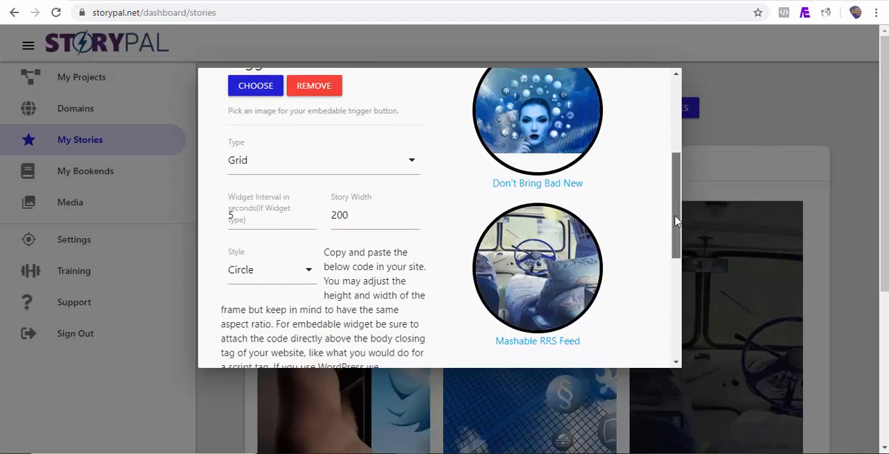
left_click(308, 276)
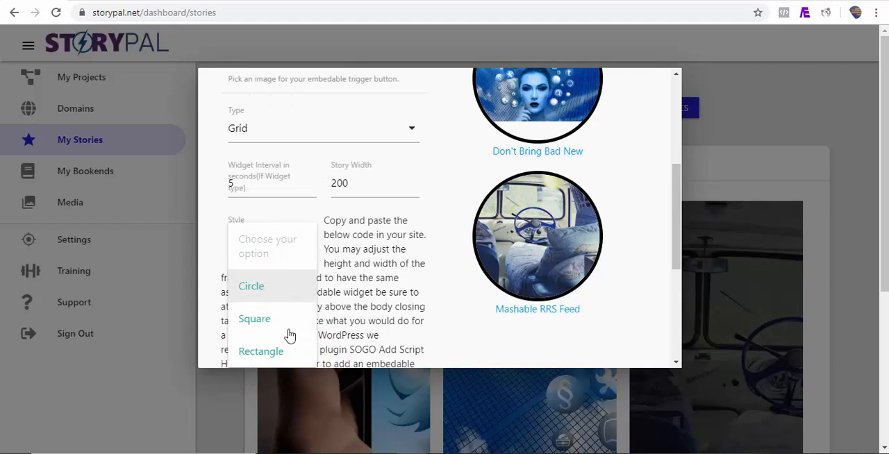
left_click(270, 327)
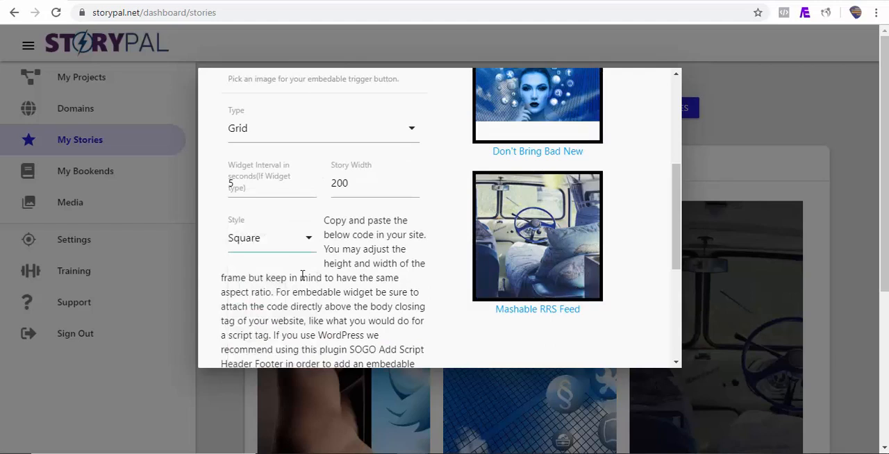
left_click(311, 251)
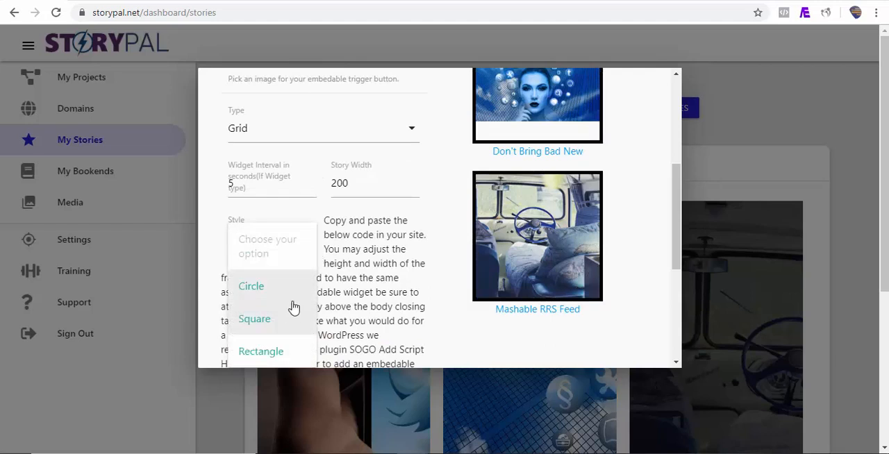
left_click(277, 357)
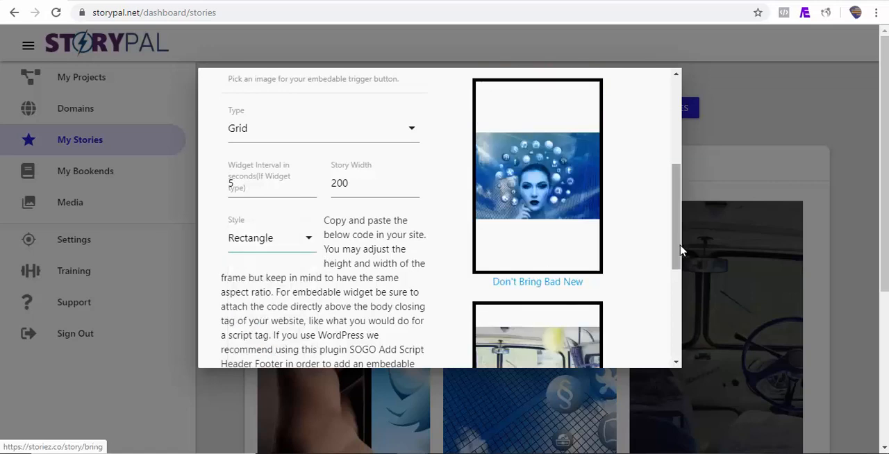
mouse_move(678, 241)
left_mouse_down()
mouse_move(674, 206)
mouse_move(670, 264)
mouse_move(669, 248)
left_mouse_up()
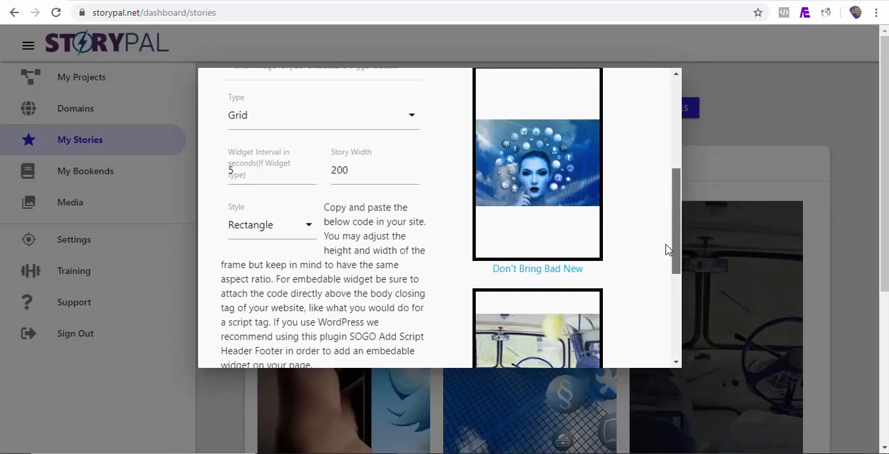
left_click(309, 230)
left_click(254, 276)
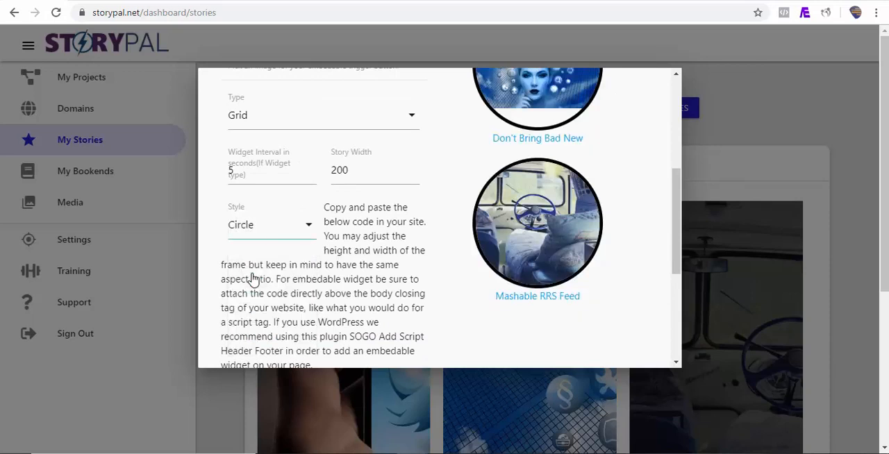
Copy the story grid's share code, switch to the WordPress post and paste it into a new Custom HTML block below the first one.
left_click_drag(679, 224, 678, 298)
left_click(288, 241)
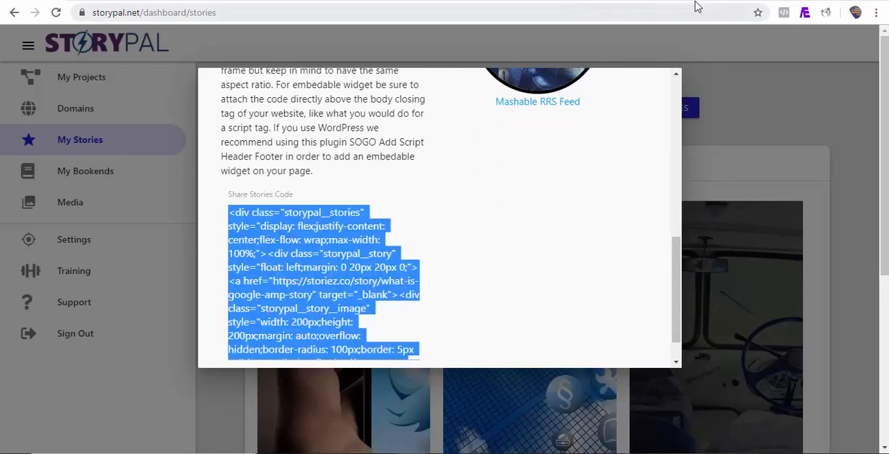
left_click(665, 1)
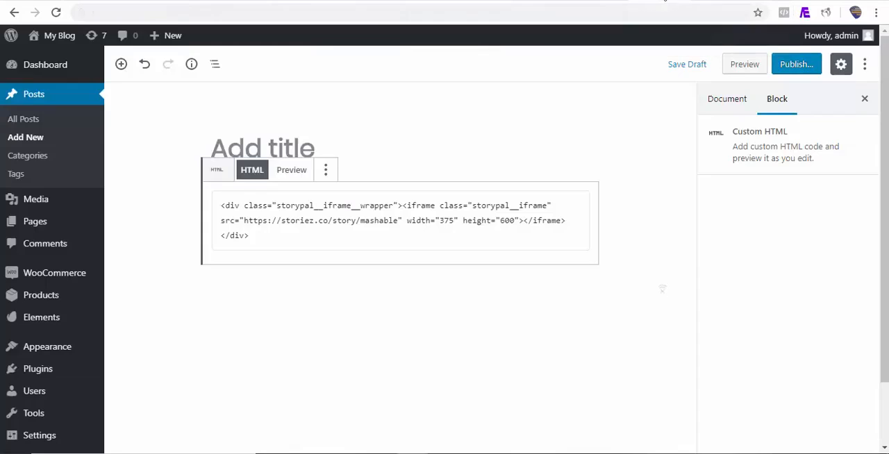
left_click(313, 291)
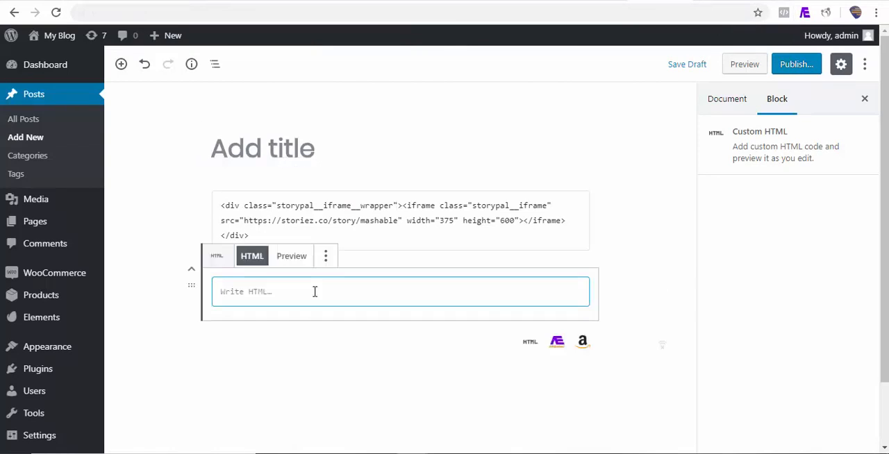
key("ctrl+v")
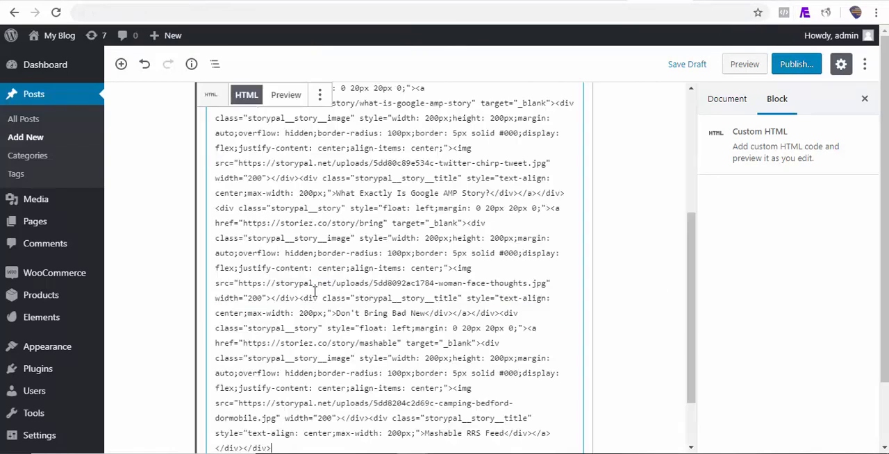
Preview the WordPress post and open What Exactly Is Google AMP Story? from the embedded story grid.
left_click(742, 66)
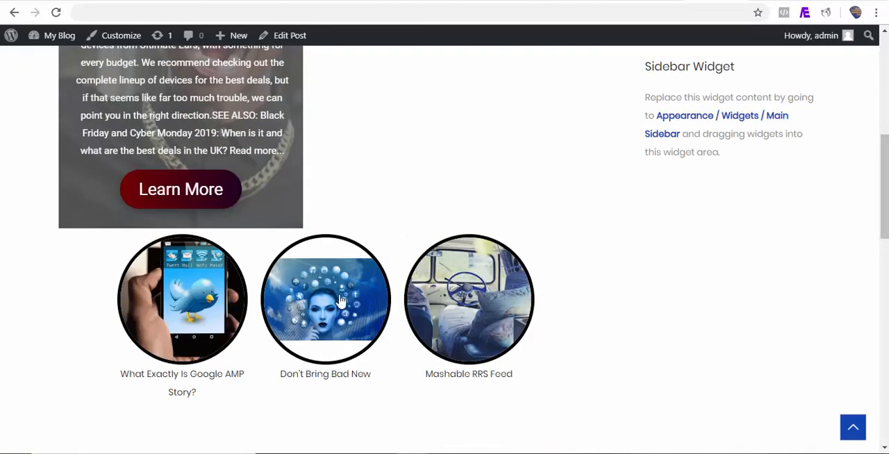
left_click(182, 320)
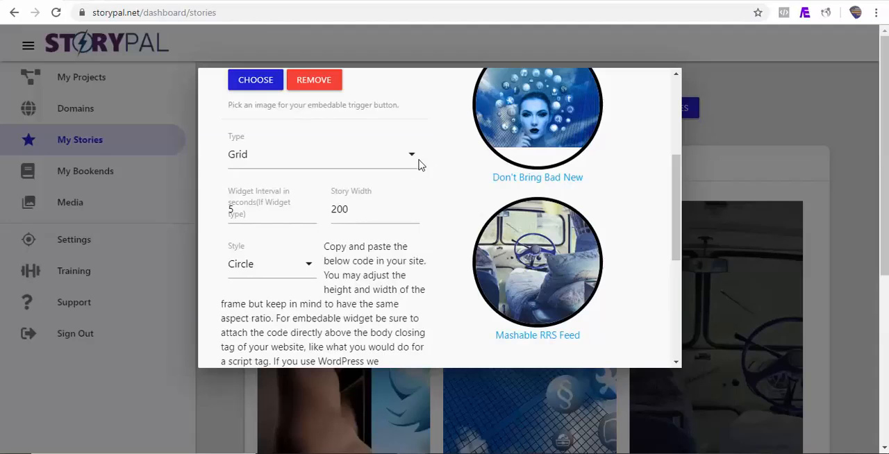
Switch back to StoryPal, set the element type to Embedable Widget and choose pro.png from the existing media as its trigger button image.
left_click(411, 160)
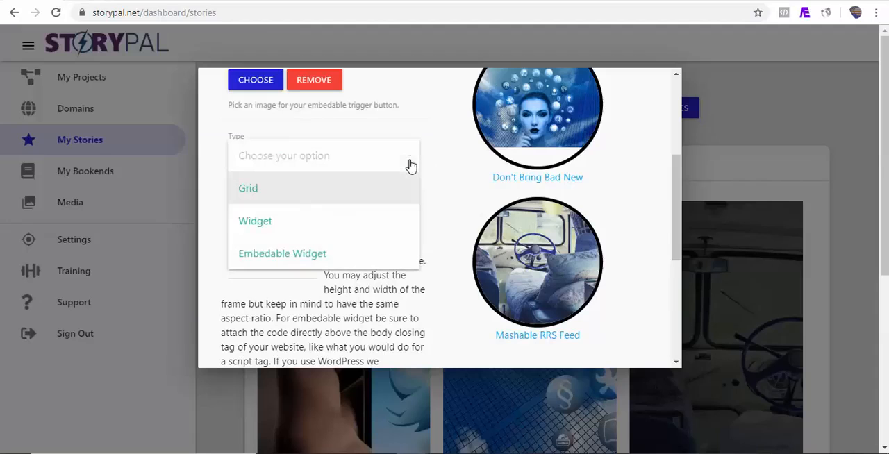
left_click(328, 255)
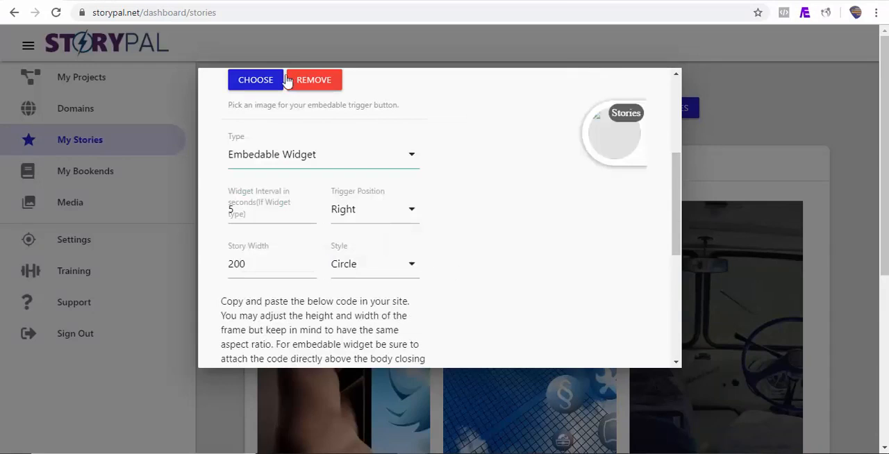
left_click(254, 86)
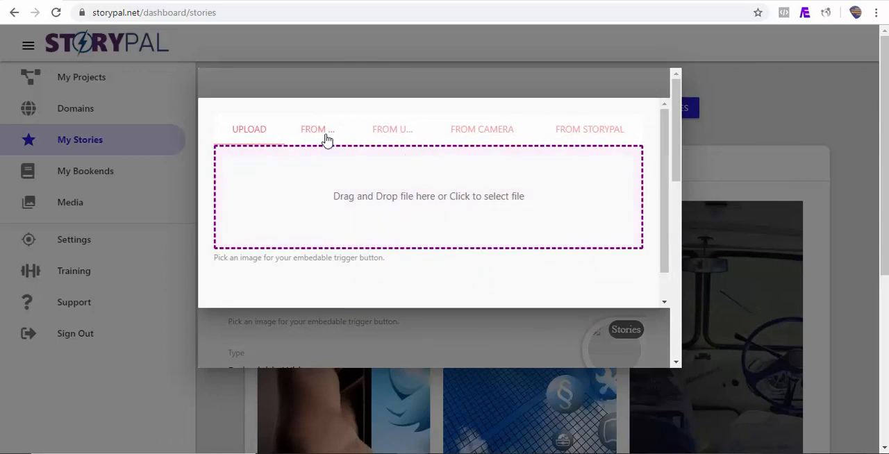
left_click(327, 139)
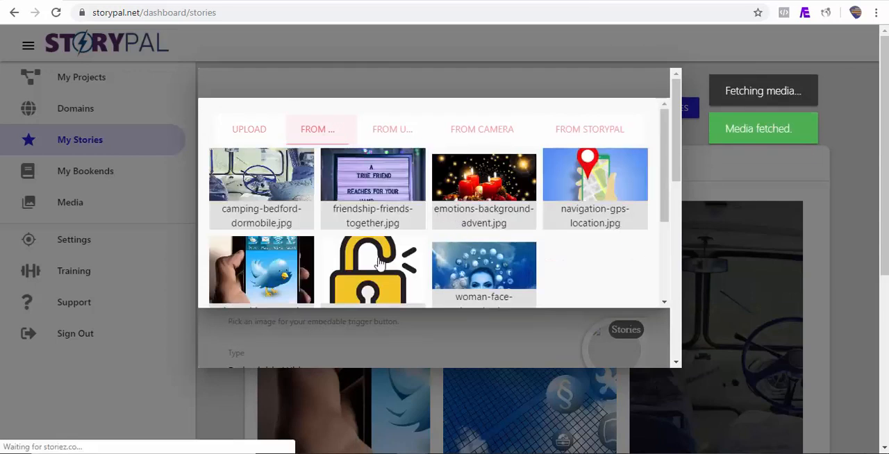
left_click(381, 262)
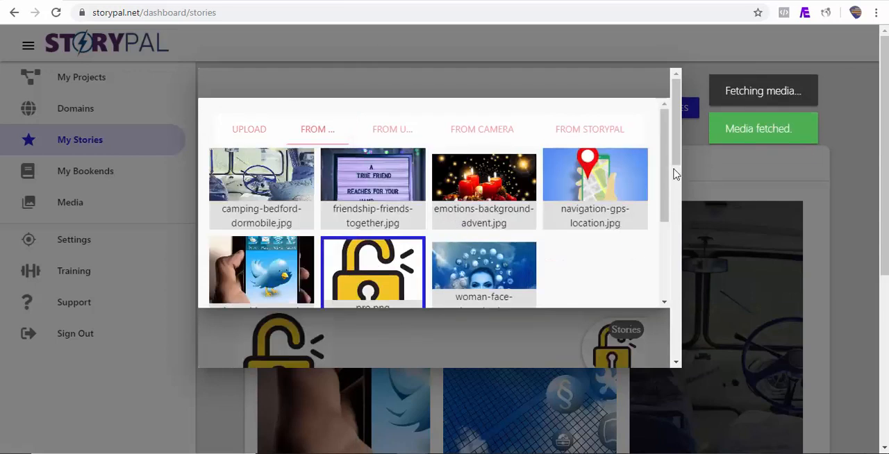
scroll(674, 173, "down", 5)
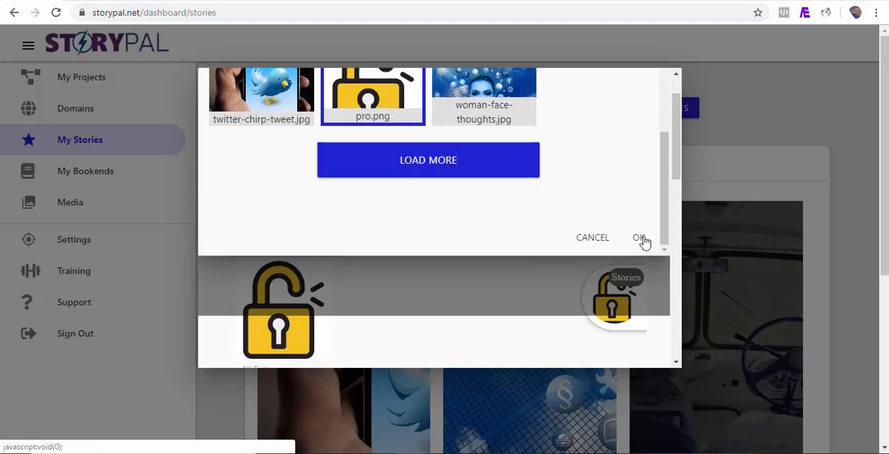
left_click(640, 240)
Copy the embedable widget's share code and paste it into another new Custom HTML block at the end of the WordPress post.
scroll(309, 296, "down", 10)
left_click(309, 296)
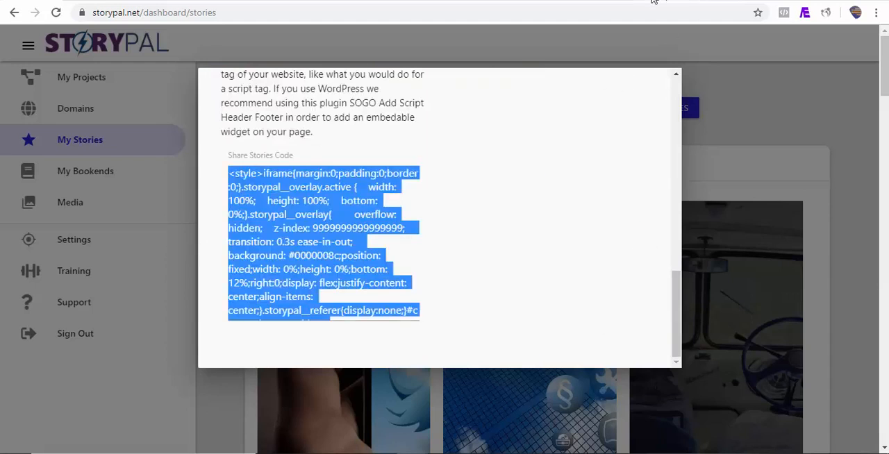
left_click(612, 2)
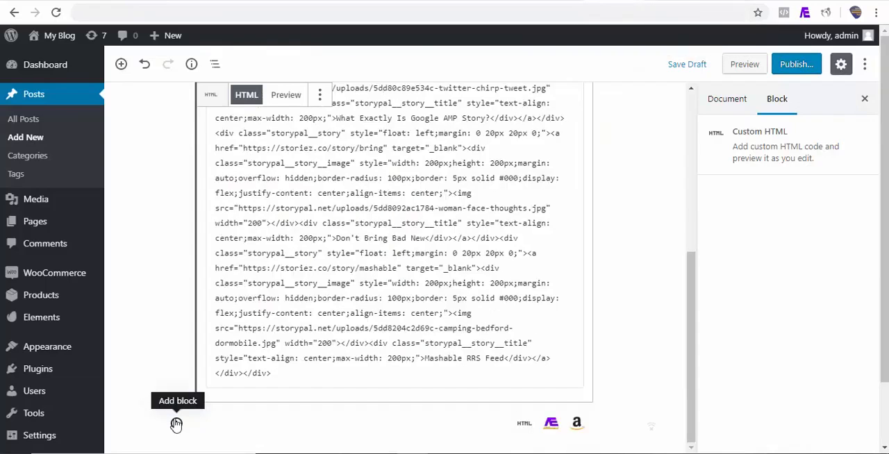
left_click(176, 424)
left_click(202, 250)
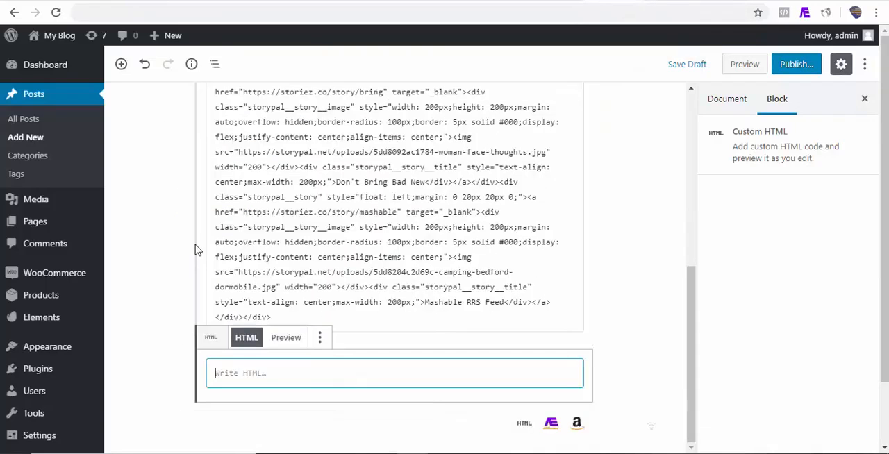
key("ctrl+v")
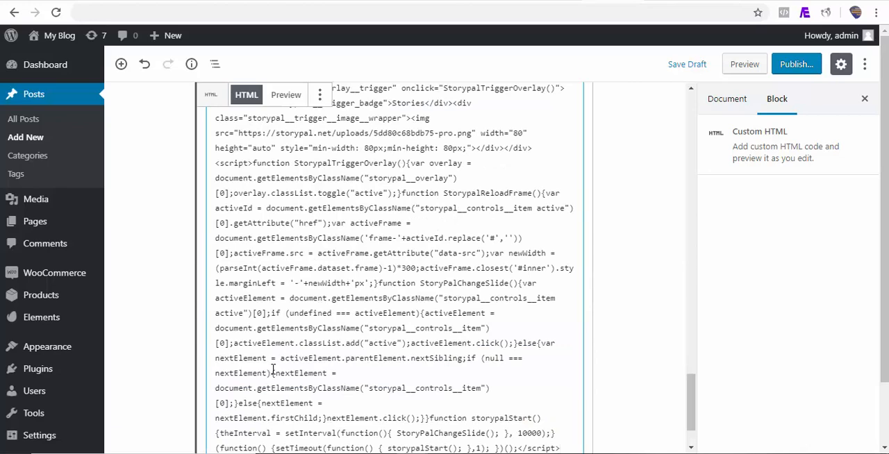
Preview the WordPress post, open the Stories trigger widget and examine how its stories play in the overlay.
left_click(744, 65)
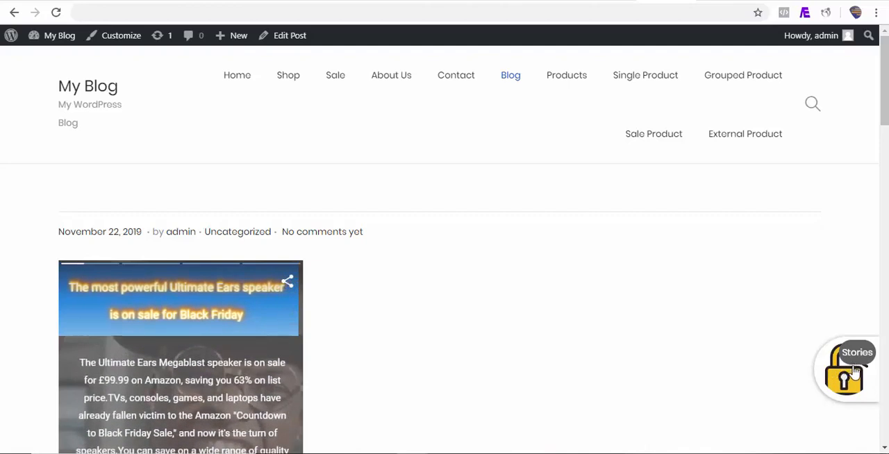
scroll(846, 399, "down", 10)
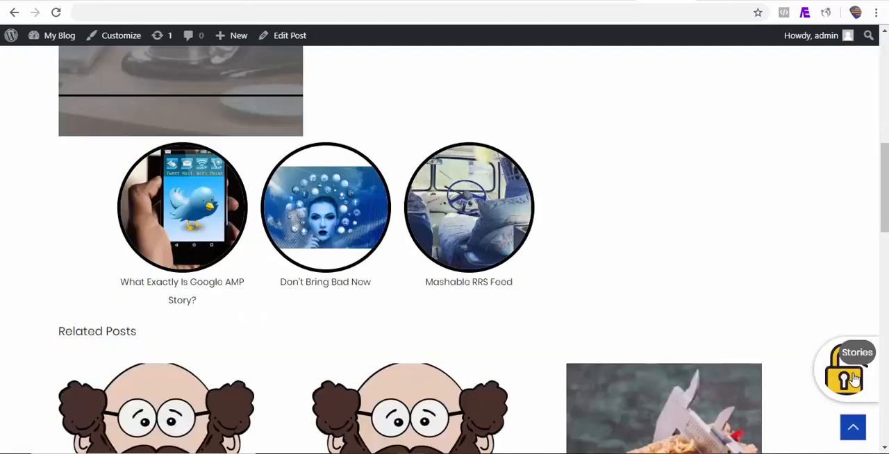
left_click(847, 389)
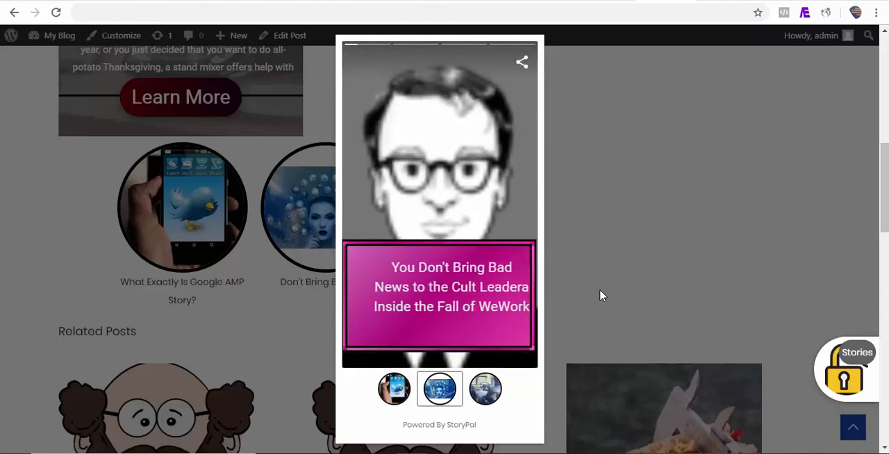
left_click(450, 224)
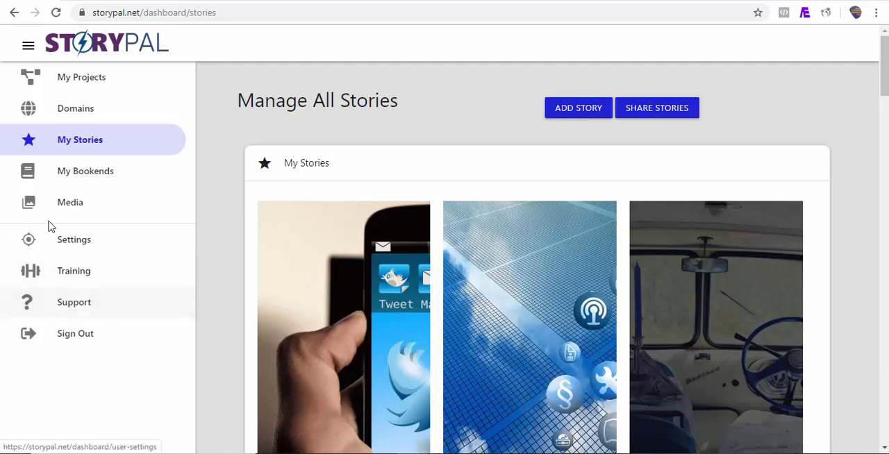
Switch back to StoryPal and open the Domains page.
left_click(365, 243)
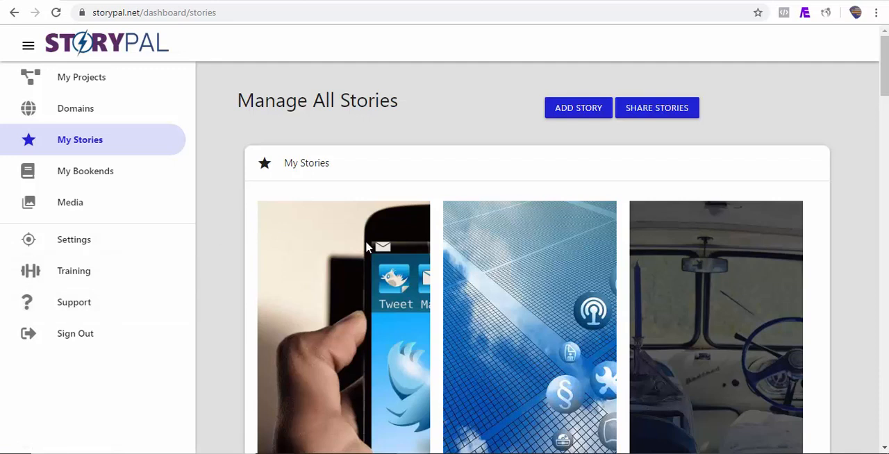
left_click(145, 121)
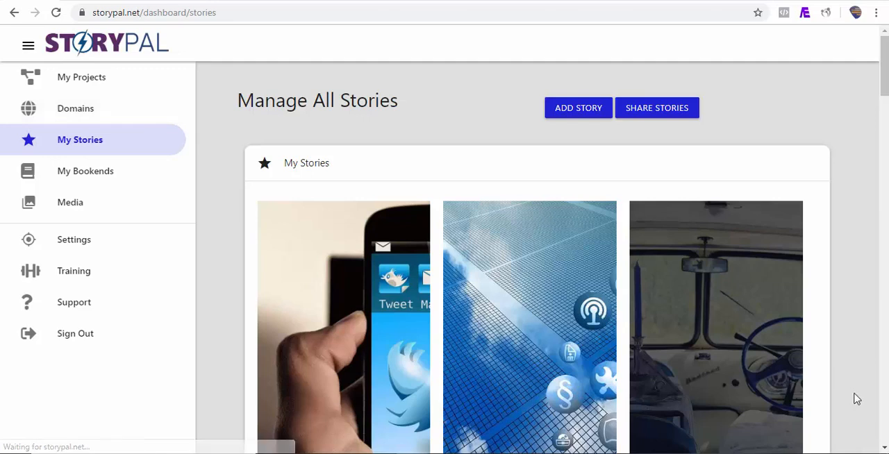